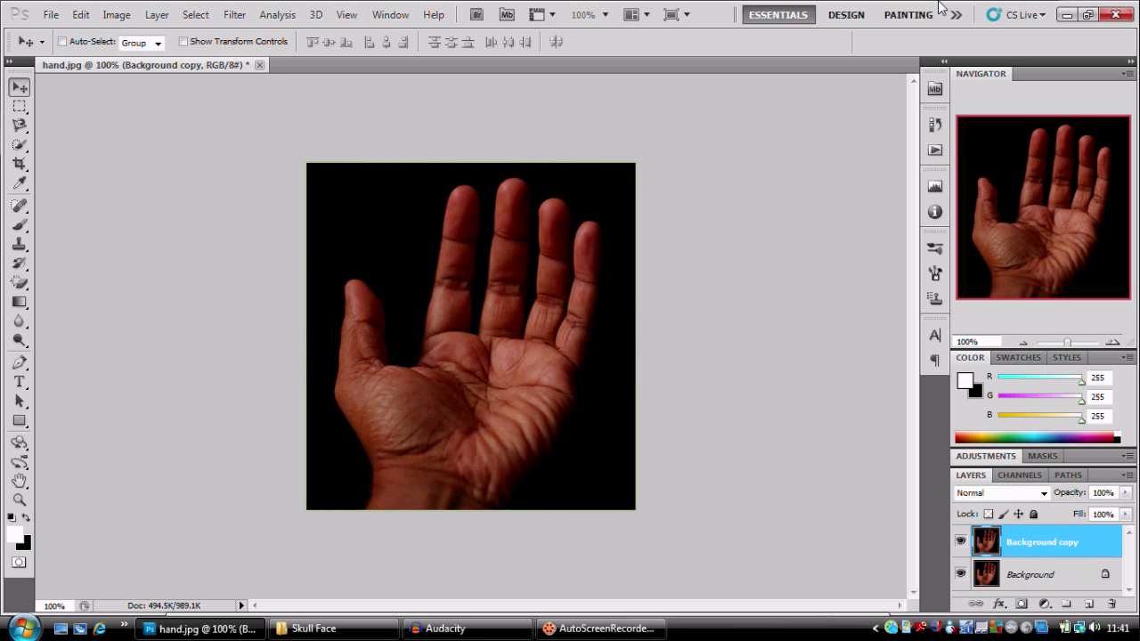
- Switch the workspace layout to Photography
{"action": "left_click", "coordinate": [954, 14]}
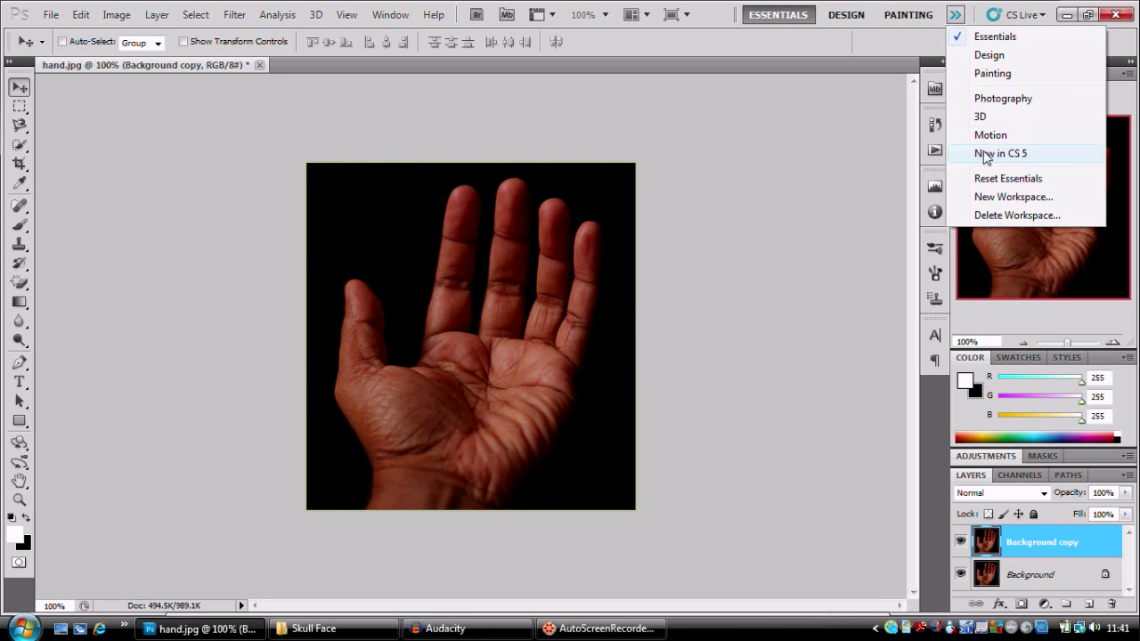
{"action": "left_click", "coordinate": [996, 73]}
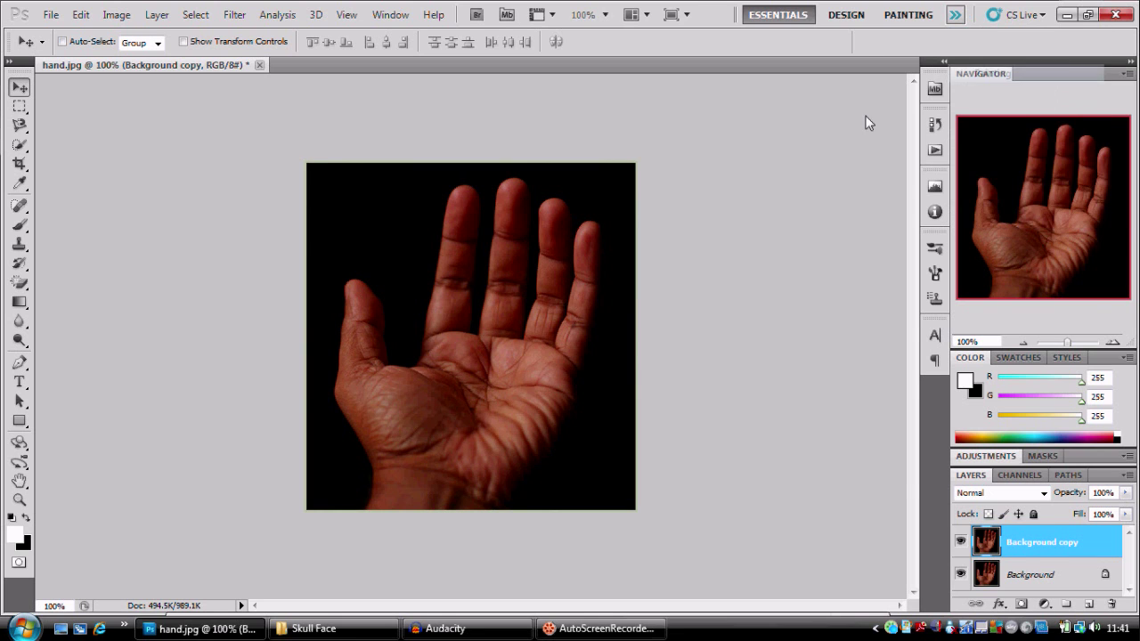
{"action": "left_click", "coordinate": [955, 18]}
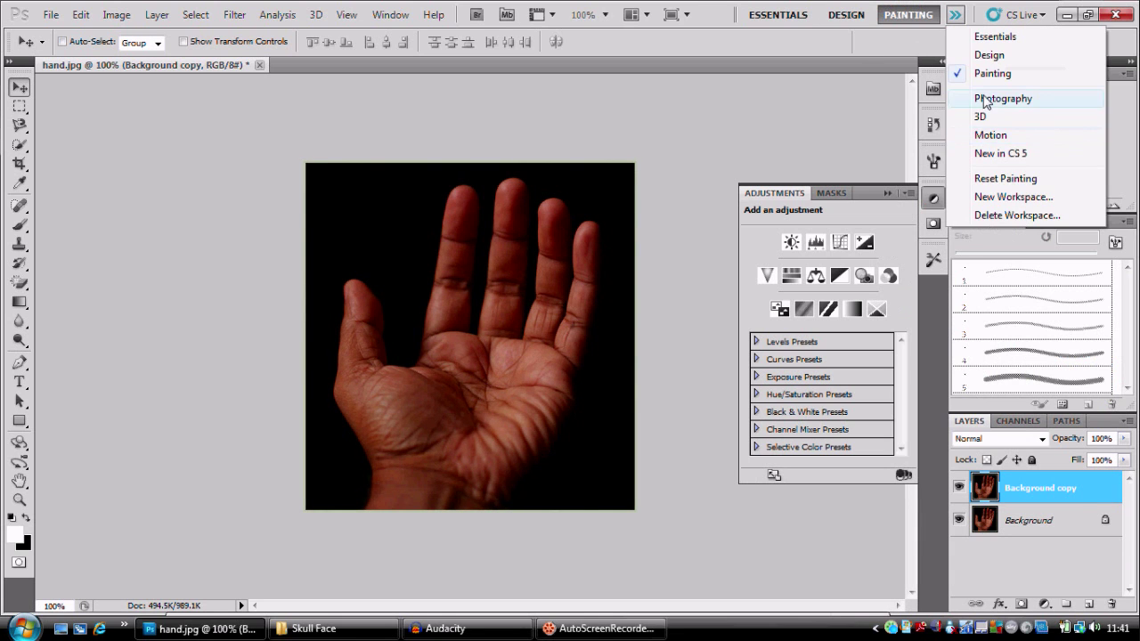
{"action": "left_click", "coordinate": [961, 101]}
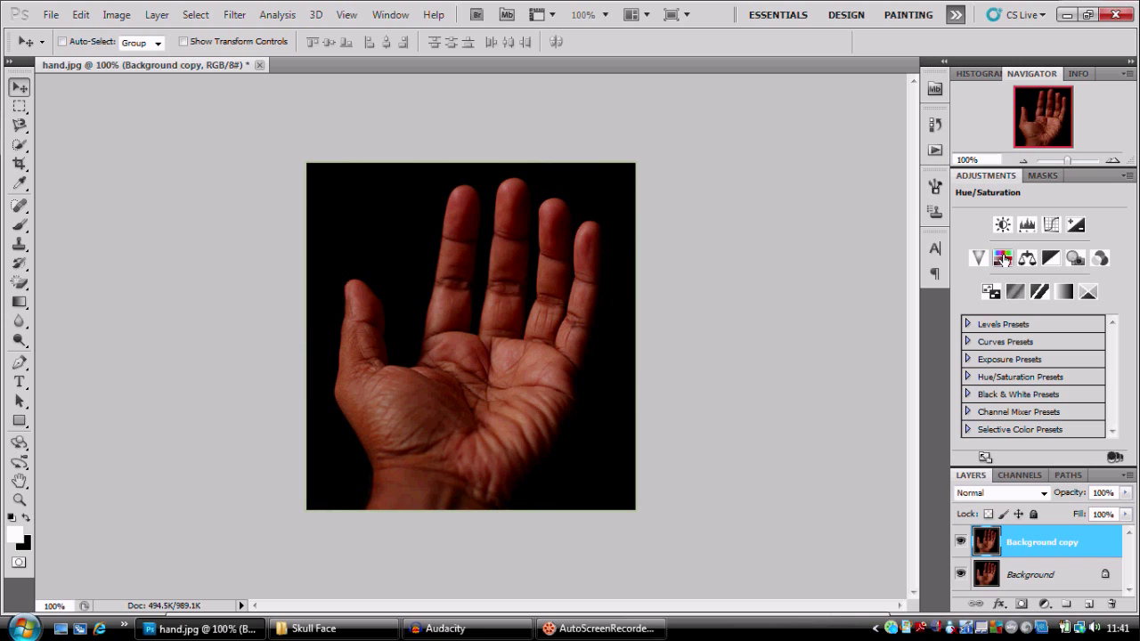
- Add a Color Balance adjustment layer with midtones at +100 red, -13 magenta and -12 yellow, and shadows at +100 red
{"action": "left_click", "coordinate": [156, 14]}
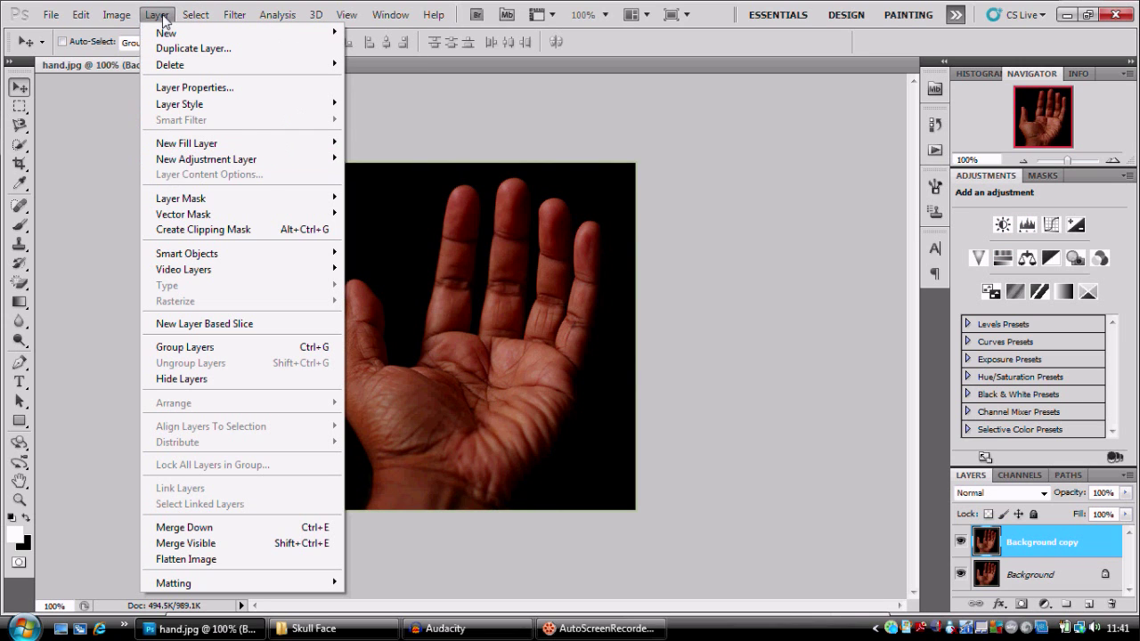
{"action": "mouse_move", "coordinate": [195, 14]}
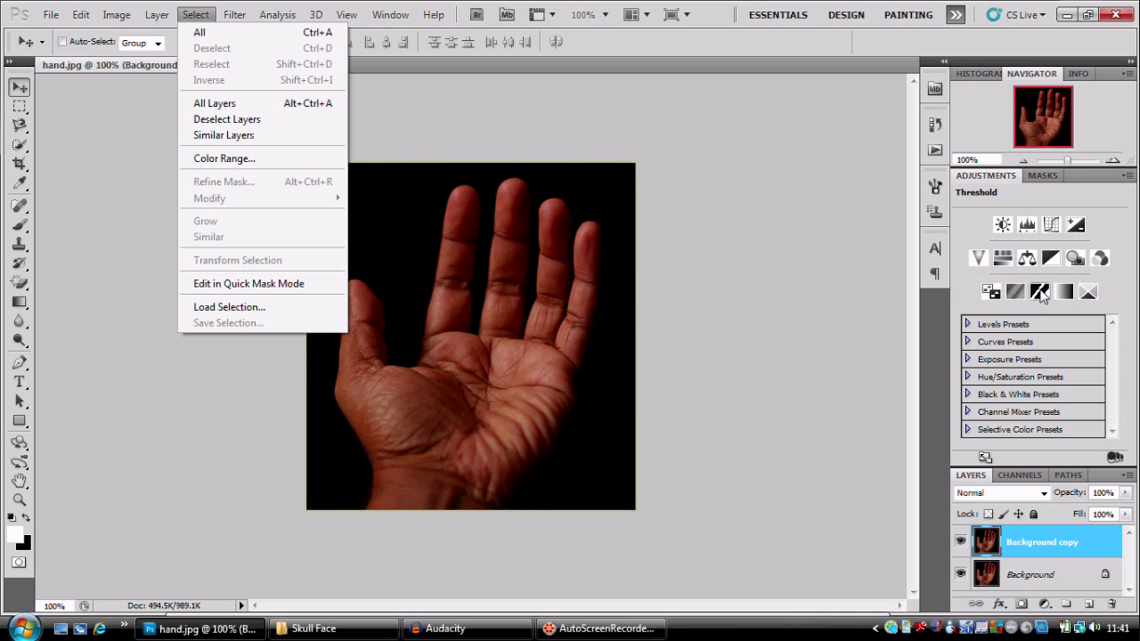
{"action": "left_click", "coordinate": [1026, 258]}
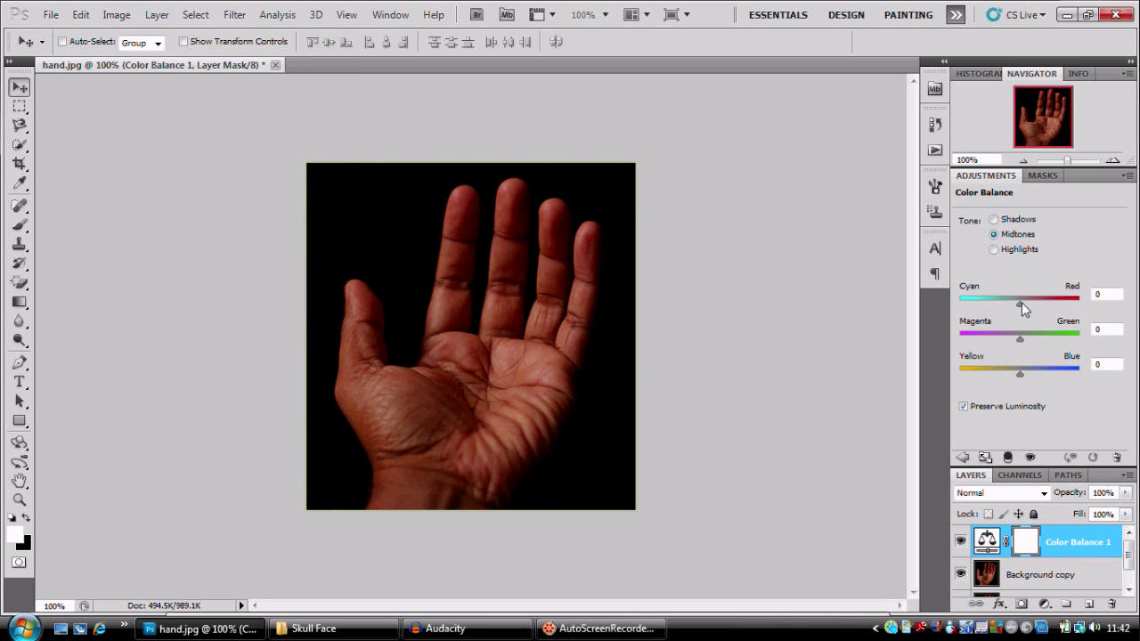
{"action": "left_click_drag", "start_coordinate": [1020, 303], "coordinate": [1079, 304]}
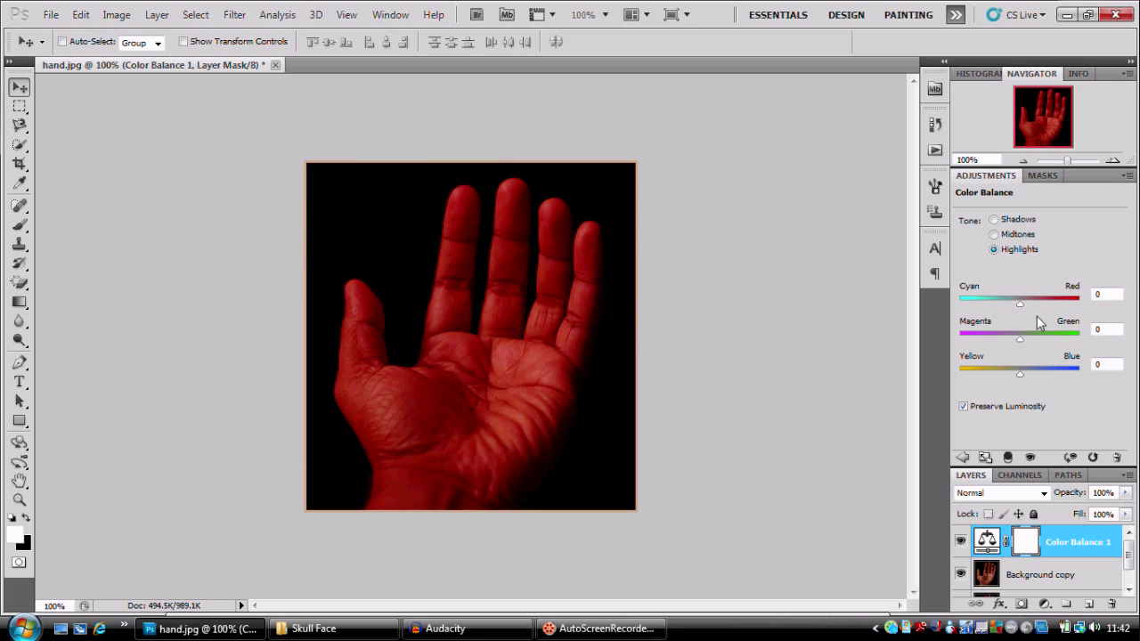
{"action": "left_click_drag", "start_coordinate": [1019, 374], "coordinate": [1025, 374]}
{"action": "left_click", "coordinate": [1009, 220]}
{"action": "left_click_drag", "start_coordinate": [1020, 302], "coordinate": [1081, 303]}
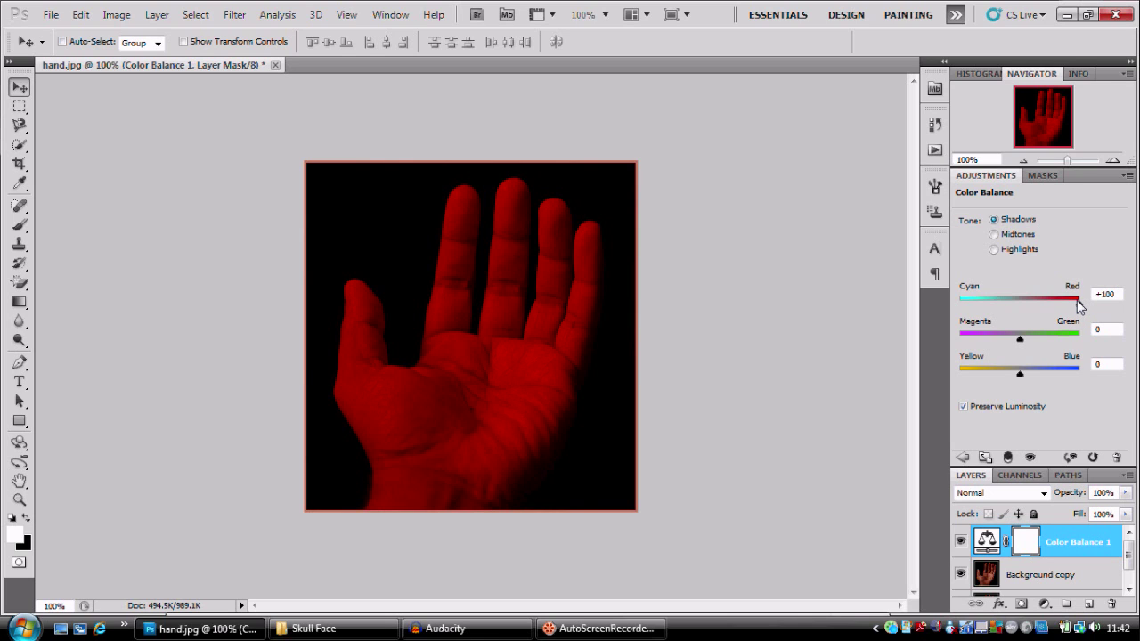
{"action": "mouse_move", "coordinate": [1021, 337]}
{"action": "left_mouse_down"}
{"action": "mouse_move", "coordinate": [1030, 373]}
{"action": "mouse_move", "coordinate": [1013, 341]}
{"action": "left_mouse_up"}
{"action": "left_click", "coordinate": [995, 235]}
{"action": "left_click", "coordinate": [965, 457]}
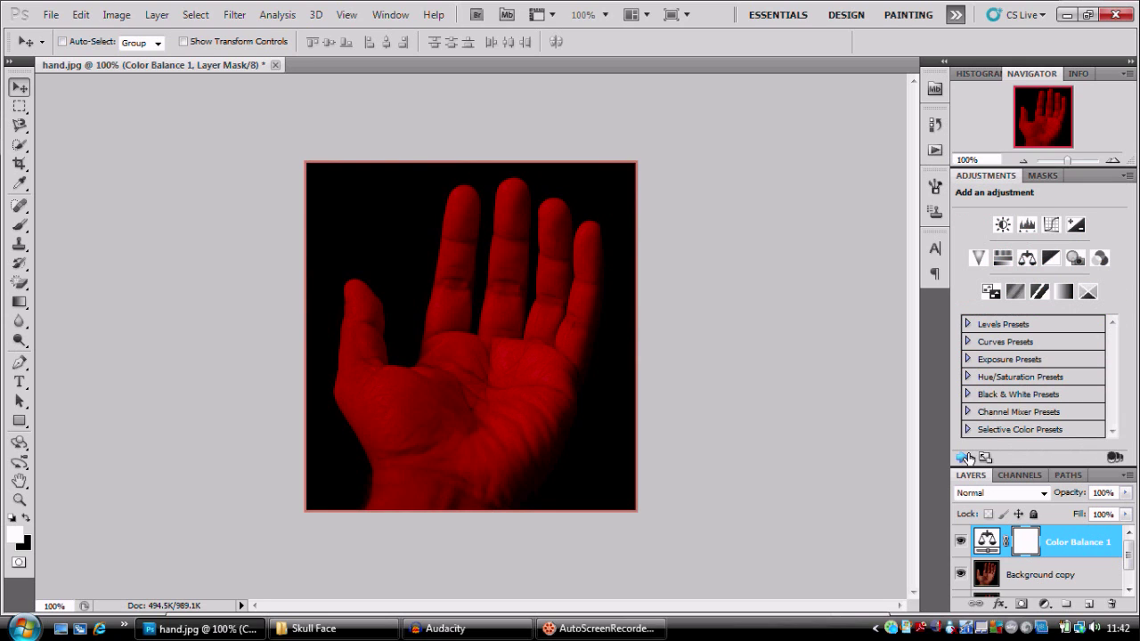
- Invert the Color Balance layer's mask to black so the red tint is hidden
{"action": "left_click", "coordinate": [1037, 544]}
{"action": "left_click", "coordinate": [1027, 539]}
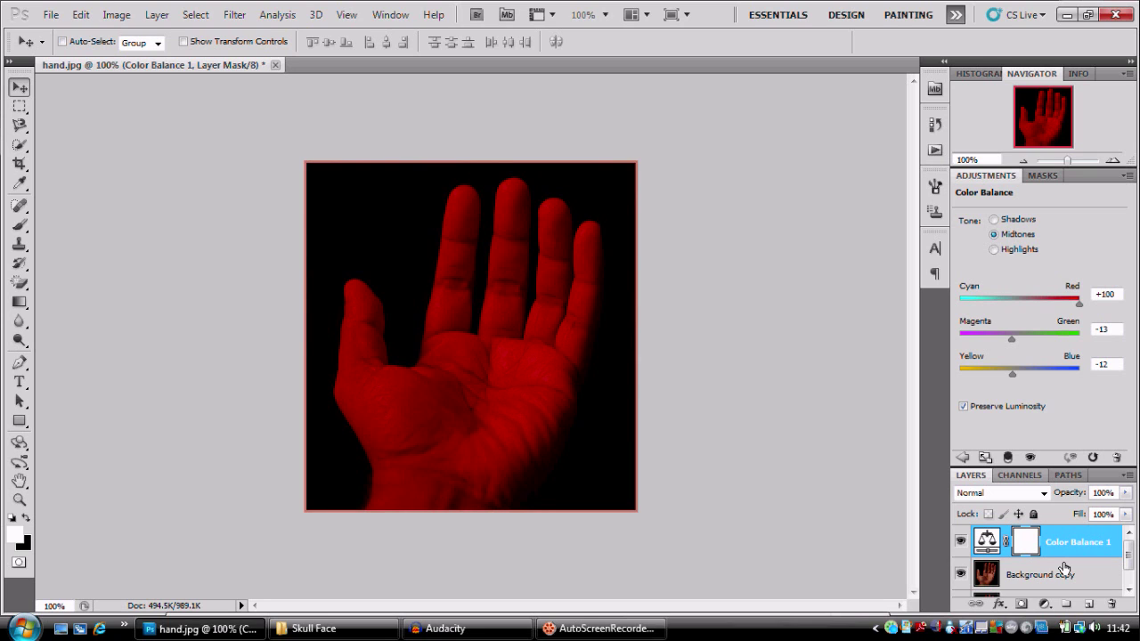
{"action": "key", "text": "ctrl+i"}
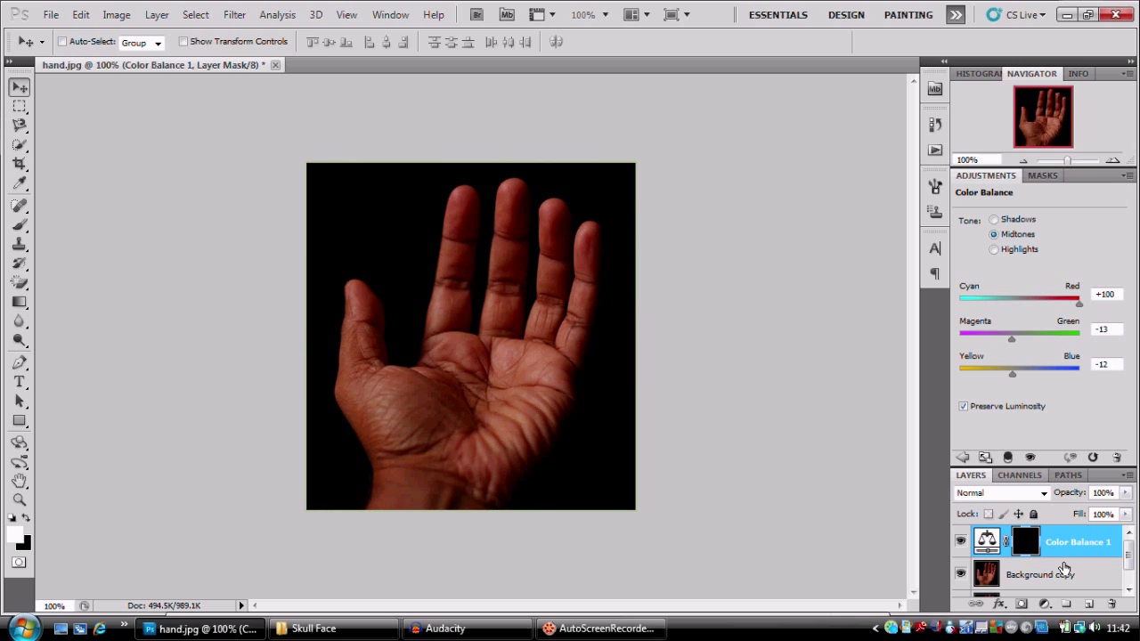
- Paint white on the mask with a 4 px soft brush, tracing the red outline along the central palm creases
{"action": "left_click", "coordinate": [1111, 163]}
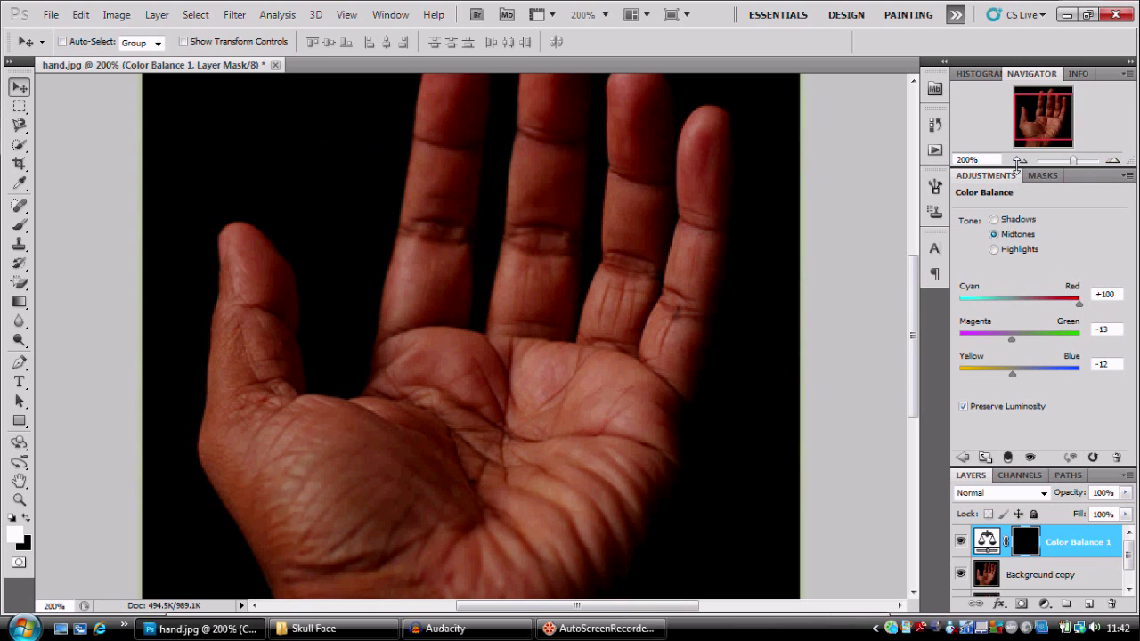
{"action": "left_click_drag", "start_coordinate": [1016, 166], "coordinate": [1016, 163]}
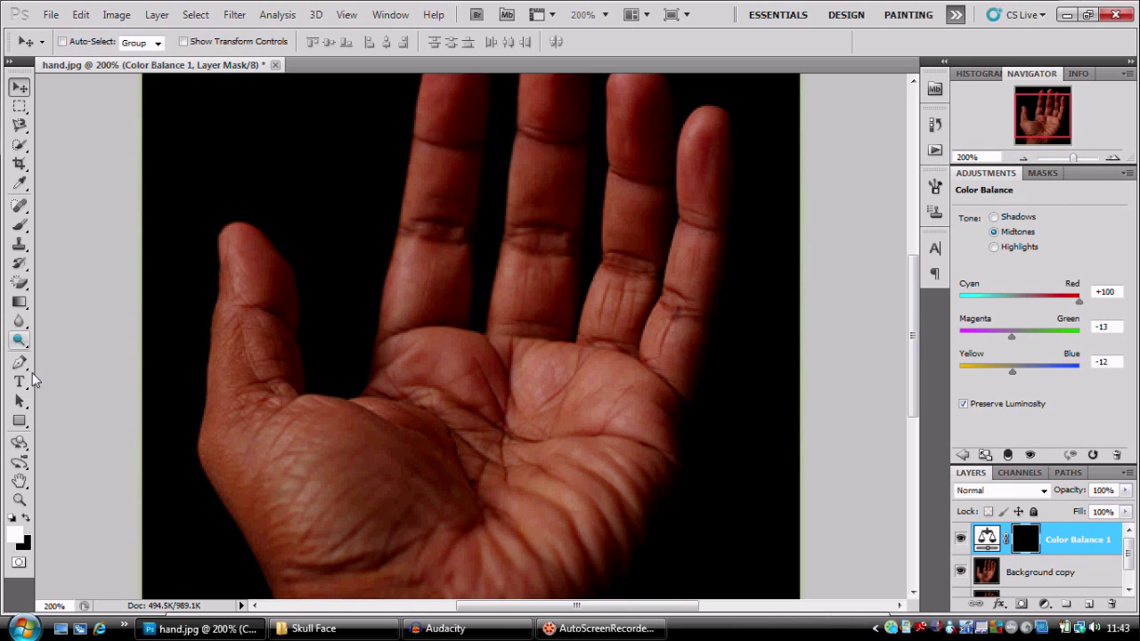
{"action": "left_click", "coordinate": [20, 224]}
{"action": "right_click", "coordinate": [585, 394]}
{"action": "left_click_drag", "start_coordinate": [587, 406], "coordinate": [566, 417]}
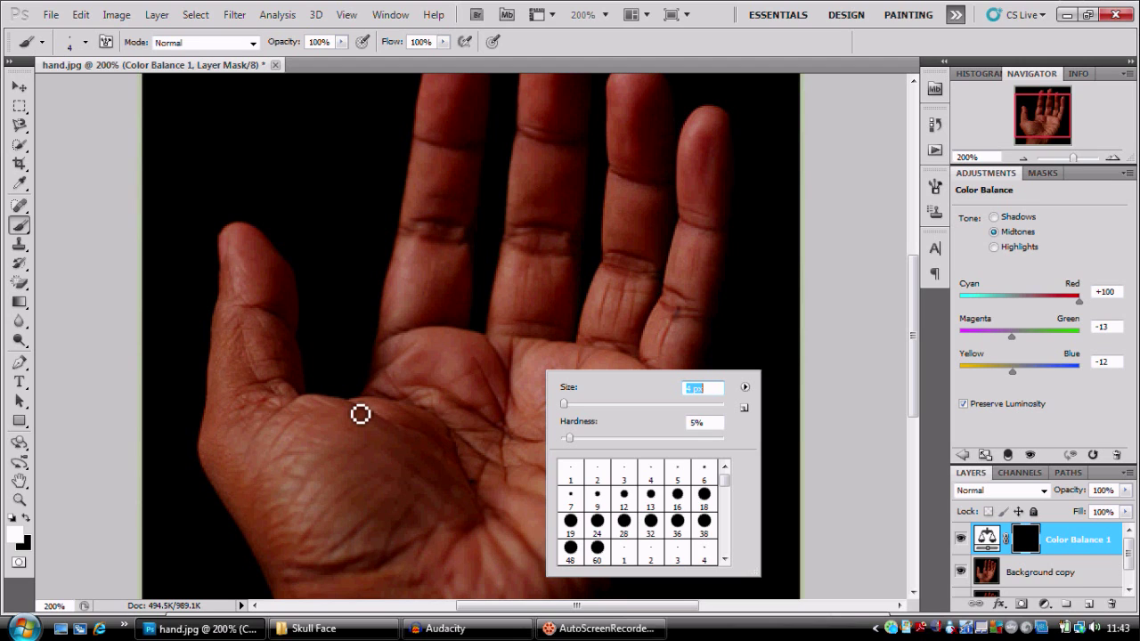
{"action": "mouse_move", "coordinate": [351, 404]}
{"action": "left_mouse_down"}
{"action": "mouse_move", "coordinate": [464, 447]}
{"action": "mouse_move", "coordinate": [466, 461]}
{"action": "mouse_move", "coordinate": [456, 439]}
{"action": "mouse_move", "coordinate": [486, 503]}
{"action": "mouse_move", "coordinate": [495, 470]}
{"action": "mouse_move", "coordinate": [464, 436]}
{"action": "mouse_move", "coordinate": [512, 477]}
{"action": "mouse_move", "coordinate": [496, 424]}
{"action": "mouse_move", "coordinate": [507, 433]}
{"action": "mouse_move", "coordinate": [440, 398]}
{"action": "mouse_move", "coordinate": [423, 396]}
{"action": "mouse_move", "coordinate": [443, 424]}
{"action": "left_mouse_up"}
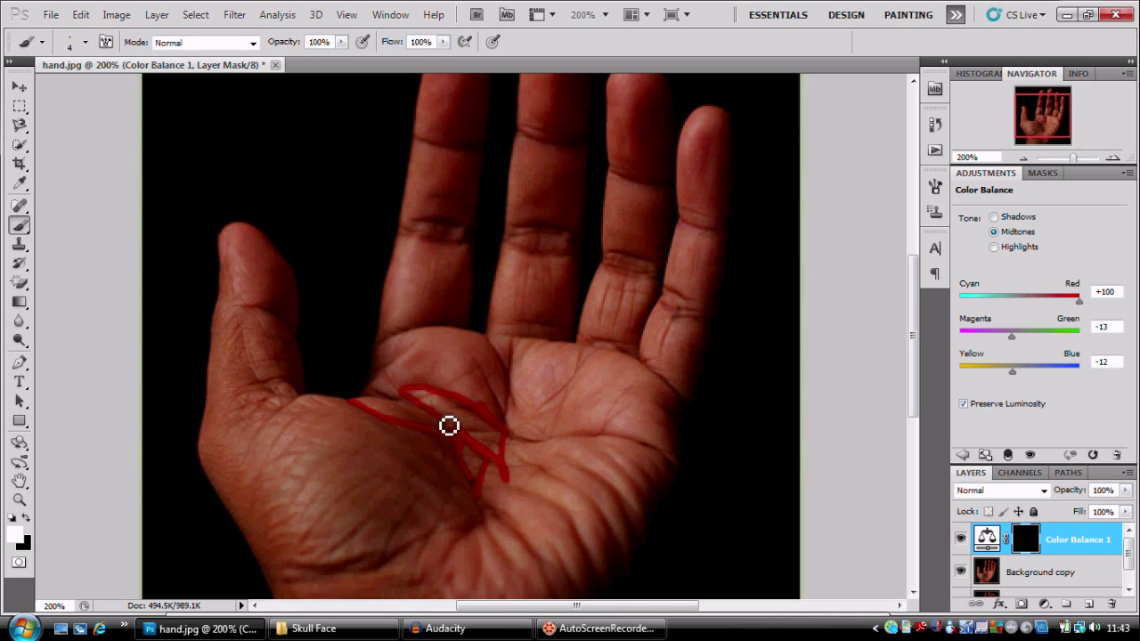
- Harden the brush to 100%, enlarge it to 11 px and fill the upper palm below the index and middle fingers with red
{"action": "right_click", "coordinate": [522, 437]}
{"action": "left_click_drag", "start_coordinate": [606, 471], "coordinate": [647, 479]}
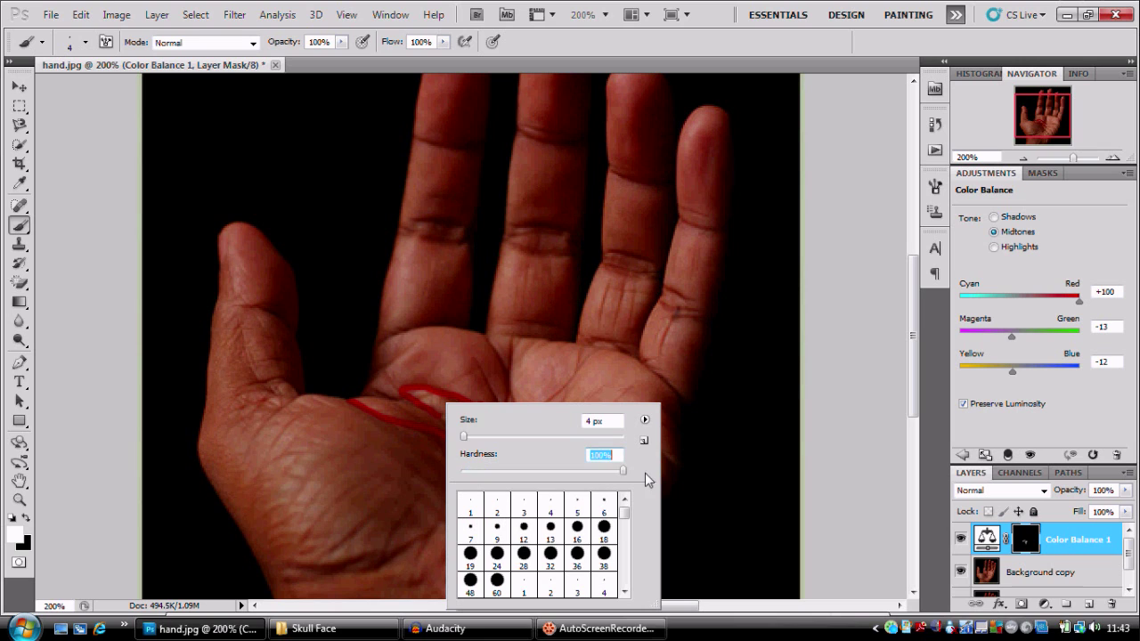
{"action": "right_click", "coordinate": [419, 401]}
{"action": "mouse_move", "coordinate": [413, 417]}
{"action": "left_mouse_down"}
{"action": "mouse_move", "coordinate": [356, 394]}
{"action": "mouse_move", "coordinate": [484, 443]}
{"action": "mouse_move", "coordinate": [473, 445]}
{"action": "mouse_move", "coordinate": [480, 478]}
{"action": "mouse_move", "coordinate": [499, 442]}
{"action": "mouse_move", "coordinate": [535, 457]}
{"action": "mouse_move", "coordinate": [501, 423]}
{"action": "mouse_move", "coordinate": [412, 389]}
{"action": "mouse_move", "coordinate": [437, 401]}
{"action": "mouse_move", "coordinate": [380, 390]}
{"action": "mouse_move", "coordinate": [384, 350]}
{"action": "mouse_move", "coordinate": [430, 331]}
{"action": "mouse_move", "coordinate": [491, 366]}
{"action": "mouse_move", "coordinate": [504, 389]}
{"action": "mouse_move", "coordinate": [513, 339]}
{"action": "mouse_move", "coordinate": [478, 382]}
{"action": "mouse_move", "coordinate": [486, 409]}
{"action": "mouse_move", "coordinate": [506, 407]}
{"action": "mouse_move", "coordinate": [519, 433]}
{"action": "mouse_move", "coordinate": [507, 371]}
{"action": "mouse_move", "coordinate": [458, 349]}
{"action": "mouse_move", "coordinate": [409, 354]}
{"action": "mouse_move", "coordinate": [445, 368]}
{"action": "mouse_move", "coordinate": [427, 383]}
{"action": "mouse_move", "coordinate": [450, 382]}
{"action": "left_mouse_up"}
{"action": "left_click", "coordinate": [368, 401]}
{"action": "key", "text": "ctrl+z"}
- Paint black on the mask with the 11 px brush to erase a rounded patch of red below the index finger
{"action": "key", "text": "x"}
{"action": "left_click_drag", "start_coordinate": [409, 347], "coordinate": [379, 340]}
{"action": "key", "text": "ctrl+z"}
{"action": "key", "text": "z"}
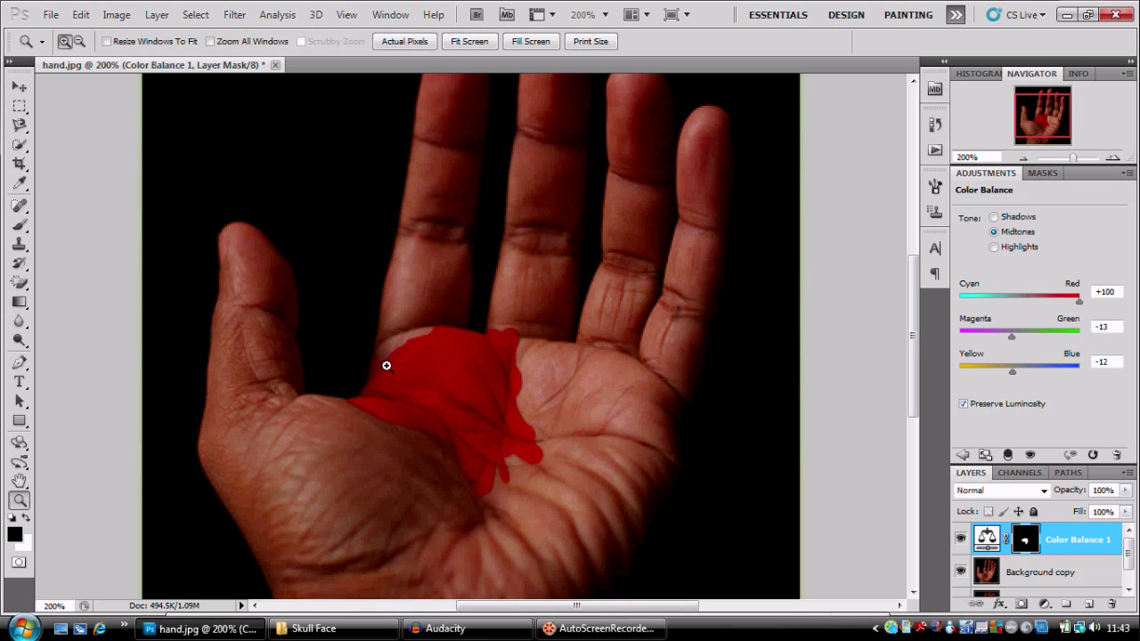
{"action": "key", "text": "ctrl+z"}
{"action": "key", "text": "b"}
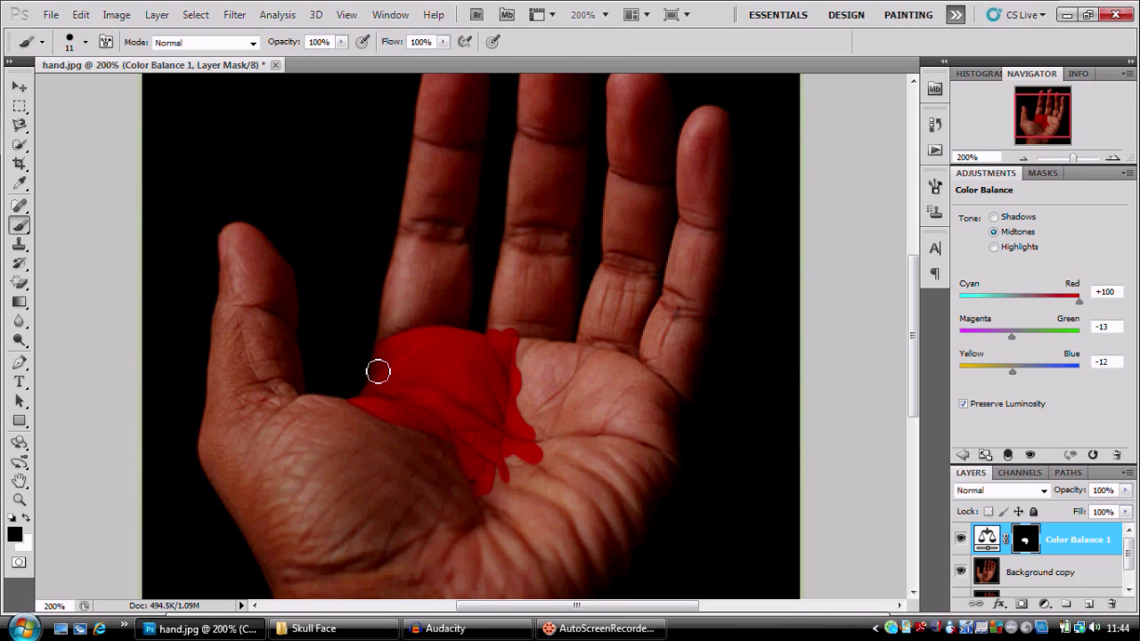
{"action": "mouse_move", "coordinate": [376, 368]}
{"action": "left_mouse_down"}
{"action": "mouse_move", "coordinate": [420, 349]}
{"action": "mouse_move", "coordinate": [382, 369]}
{"action": "mouse_move", "coordinate": [423, 356]}
{"action": "mouse_move", "coordinate": [439, 374]}
{"action": "mouse_move", "coordinate": [432, 363]}
{"action": "mouse_move", "coordinate": [371, 353]}
{"action": "mouse_move", "coordinate": [429, 353]}
{"action": "mouse_move", "coordinate": [429, 371]}
{"action": "mouse_move", "coordinate": [374, 368]}
{"action": "mouse_move", "coordinate": [407, 361]}
{"action": "left_mouse_up"}
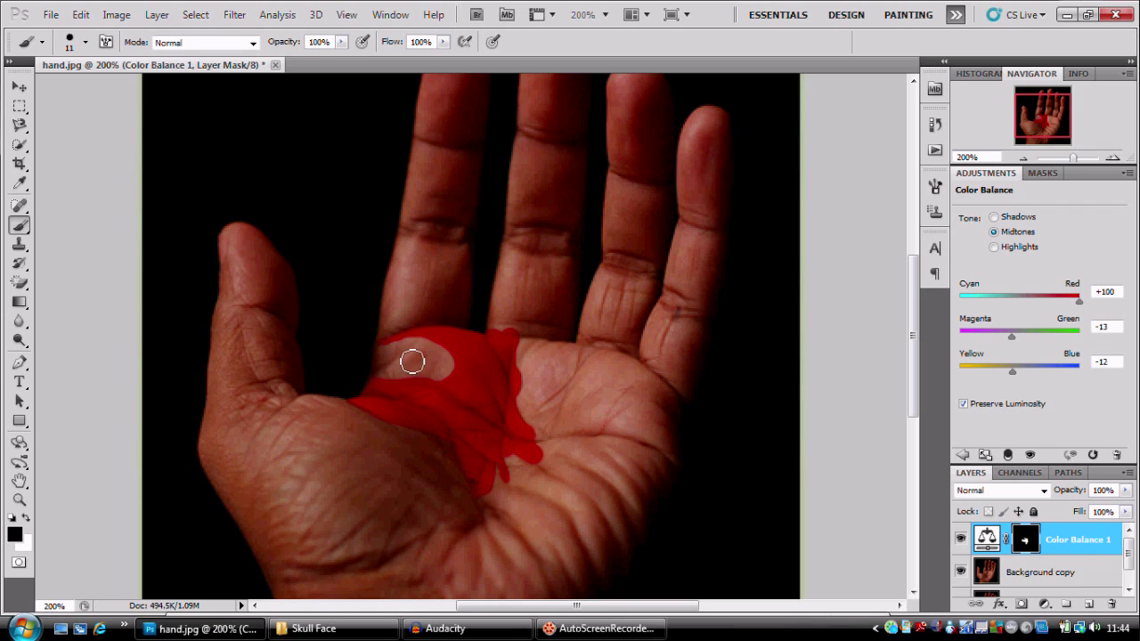
- Lower the brush hardness to 0% and soften the edges of the bare patch below the index finger
{"action": "right_click", "coordinate": [572, 365]}
{"action": "mouse_move", "coordinate": [643, 431]}
{"action": "left_mouse_down"}
{"action": "mouse_move", "coordinate": [373, 414]}
{"action": "mouse_move", "coordinate": [380, 380]}
{"action": "mouse_move", "coordinate": [434, 384]}
{"action": "mouse_move", "coordinate": [455, 369]}
{"action": "mouse_move", "coordinate": [429, 350]}
{"action": "mouse_move", "coordinate": [384, 359]}
{"action": "mouse_move", "coordinate": [437, 348]}
{"action": "mouse_move", "coordinate": [392, 357]}
{"action": "left_mouse_up"}
{"action": "left_click", "coordinate": [401, 384]}
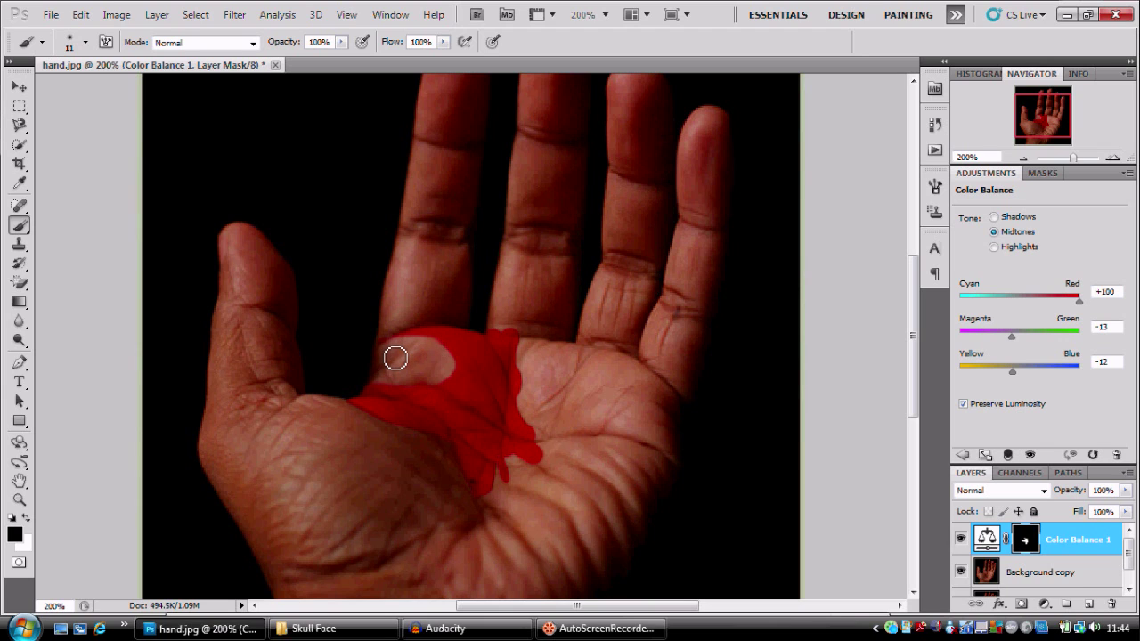
- Paint white with a 6 px brush to extend the red toward the wrist, under the middle finger and around the bare patch
{"action": "key", "text": "x"}
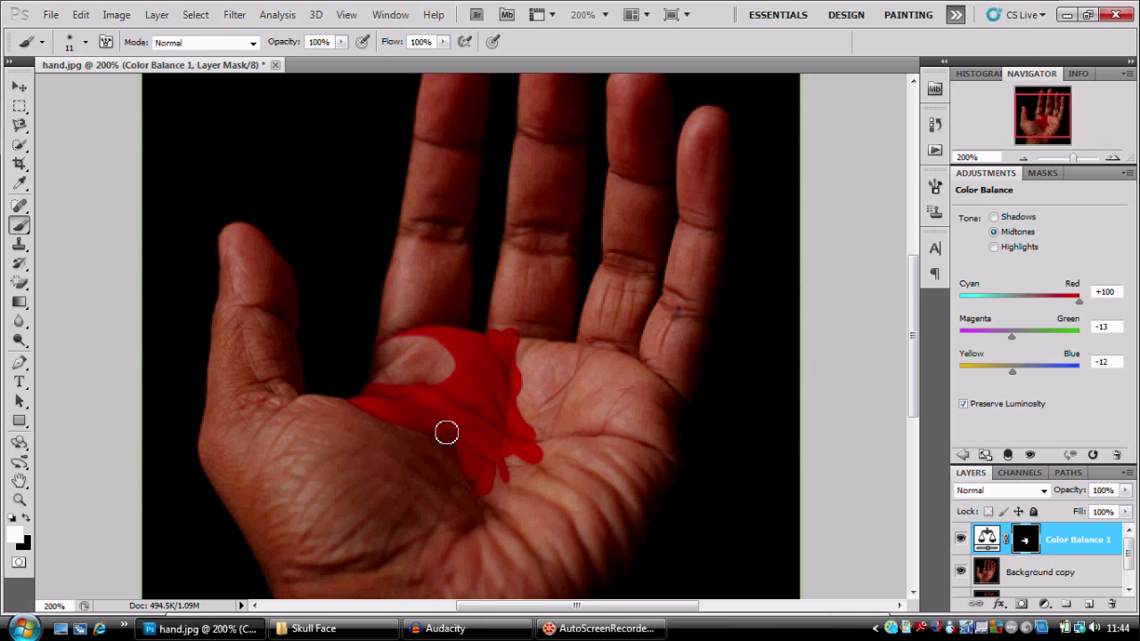
{"action": "right_click", "coordinate": [485, 503]}
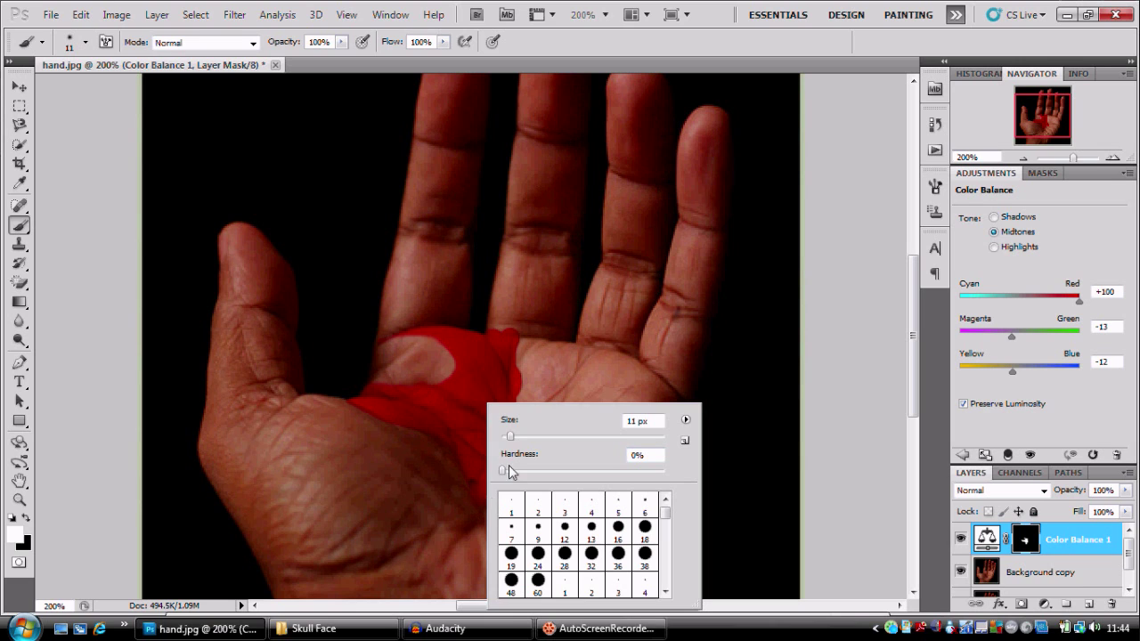
{"action": "left_click", "coordinate": [483, 502]}
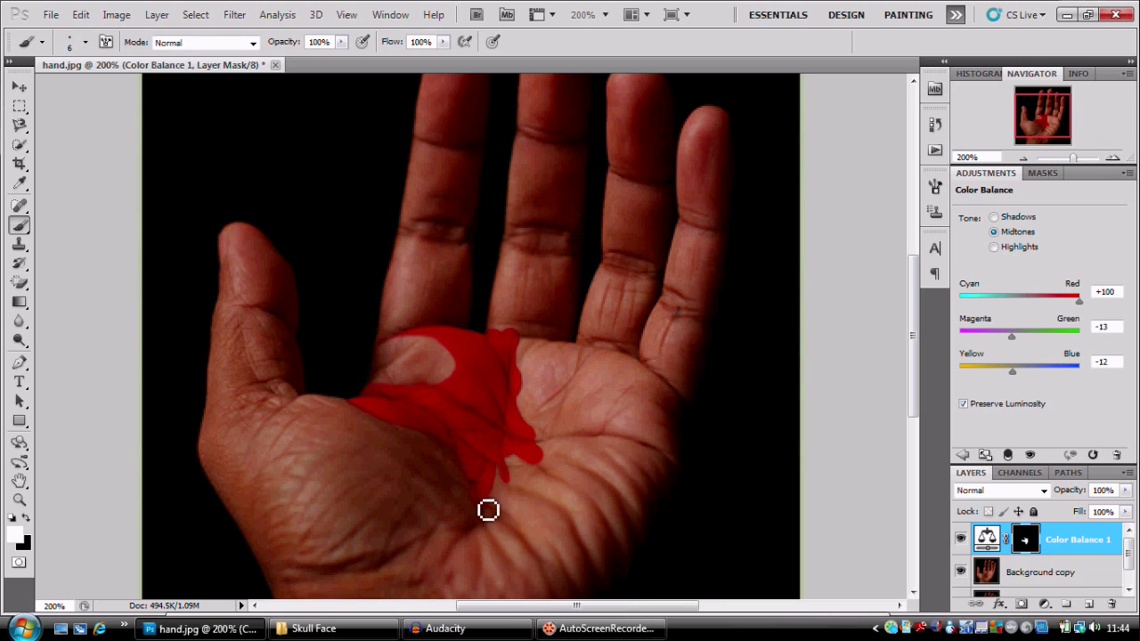
{"action": "mouse_move", "coordinate": [484, 534]}
{"action": "left_mouse_down"}
{"action": "mouse_move", "coordinate": [449, 567]}
{"action": "mouse_move", "coordinate": [474, 535]}
{"action": "mouse_move", "coordinate": [455, 538]}
{"action": "mouse_move", "coordinate": [502, 520]}
{"action": "mouse_move", "coordinate": [494, 478]}
{"action": "mouse_move", "coordinate": [530, 448]}
{"action": "mouse_move", "coordinate": [553, 449]}
{"action": "mouse_move", "coordinate": [530, 448]}
{"action": "mouse_move", "coordinate": [534, 339]}
{"action": "left_mouse_up"}
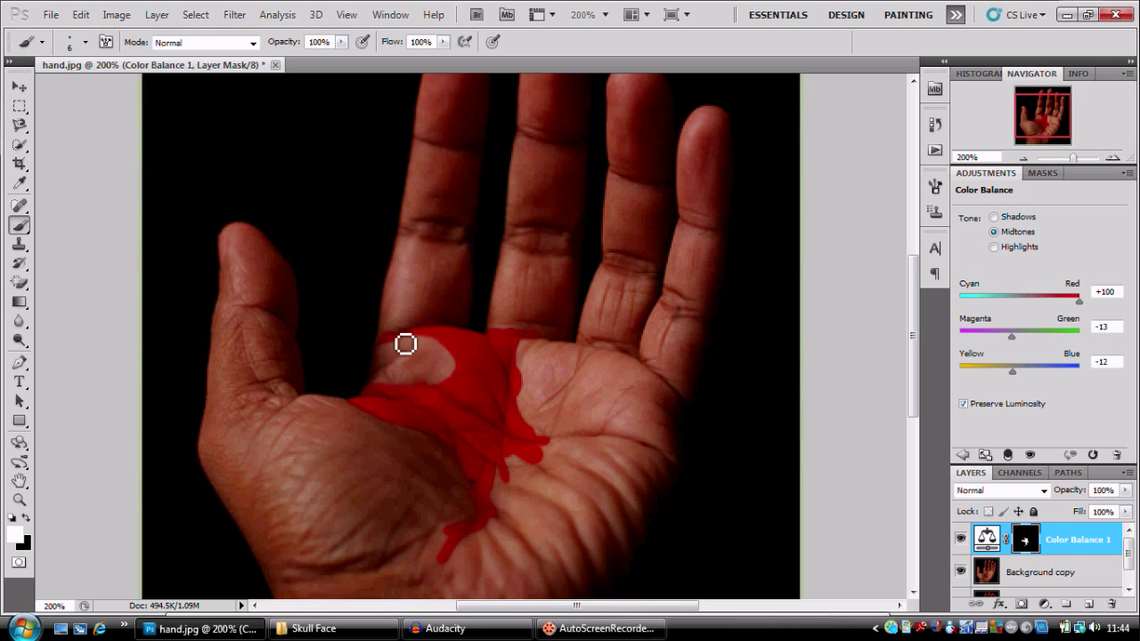
{"action": "mouse_move", "coordinate": [388, 347]}
{"action": "left_mouse_down"}
{"action": "mouse_move", "coordinate": [377, 392]}
{"action": "mouse_move", "coordinate": [385, 360]}
{"action": "mouse_move", "coordinate": [429, 380]}
{"action": "mouse_move", "coordinate": [424, 393]}
{"action": "mouse_move", "coordinate": [463, 369]}
{"action": "left_mouse_up"}
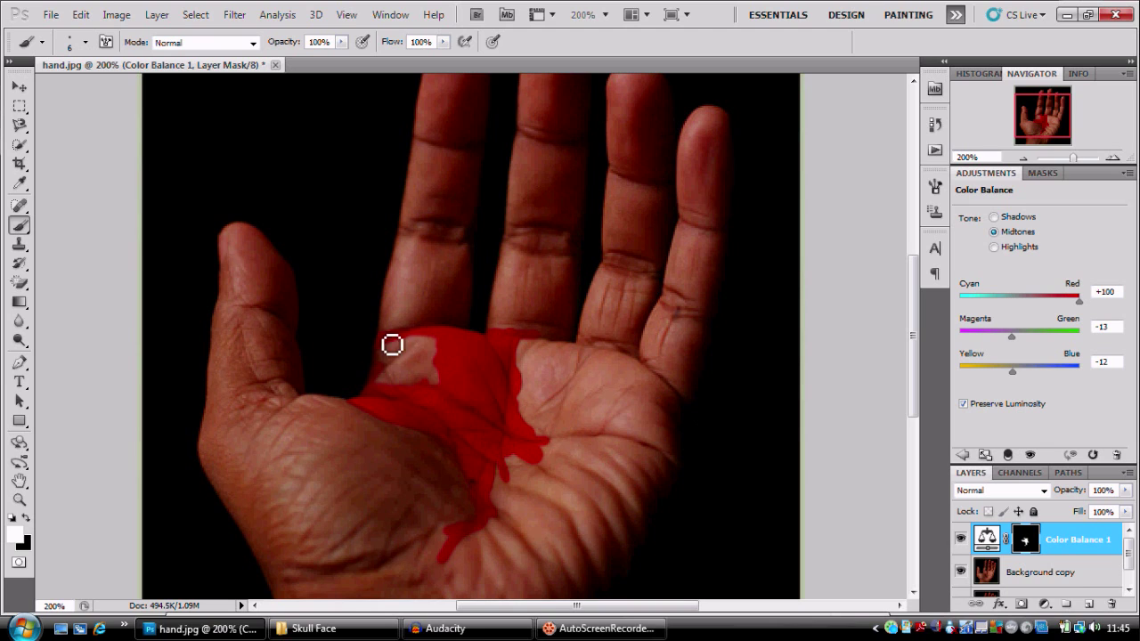
- Paint black on the mask to trim the red area's ragged edges toward the little-finger side of the palm
{"action": "key", "text": "x"}
{"action": "mouse_move", "coordinate": [526, 396]}
{"action": "left_mouse_down"}
{"action": "mouse_move", "coordinate": [529, 376]}
{"action": "mouse_move", "coordinate": [552, 457]}
{"action": "left_mouse_up"}
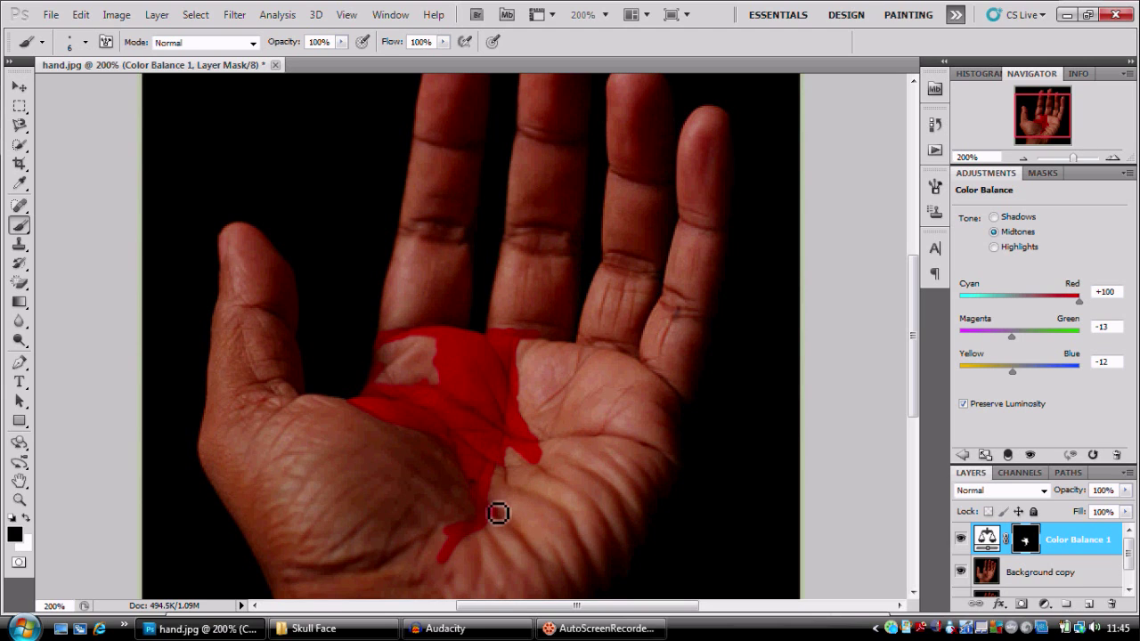
{"action": "mouse_move", "coordinate": [501, 482]}
{"action": "left_mouse_down"}
{"action": "mouse_move", "coordinate": [501, 512]}
{"action": "mouse_move", "coordinate": [493, 489]}
{"action": "mouse_move", "coordinate": [477, 492]}
{"action": "mouse_move", "coordinate": [475, 466]}
{"action": "mouse_move", "coordinate": [501, 450]}
{"action": "mouse_move", "coordinate": [539, 471]}
{"action": "mouse_move", "coordinate": [526, 459]}
{"action": "mouse_move", "coordinate": [554, 460]}
{"action": "mouse_move", "coordinate": [527, 455]}
{"action": "left_mouse_up"}
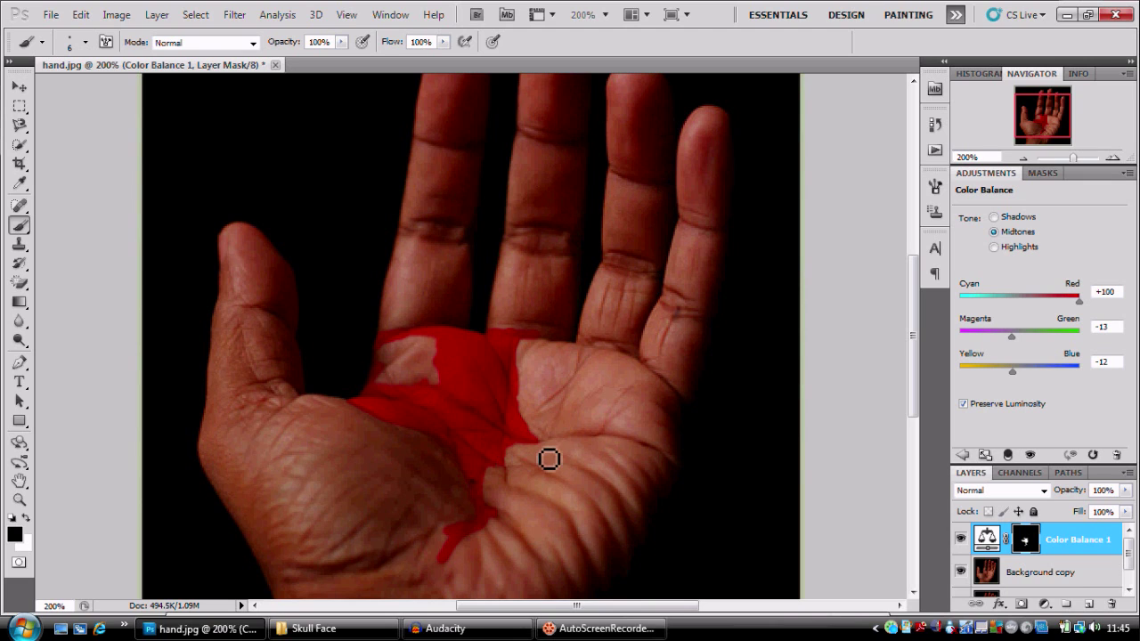
- Paint white on the mask to add thin red trickles running down the heel of the palm toward the wrist
{"action": "key", "text": "x"}
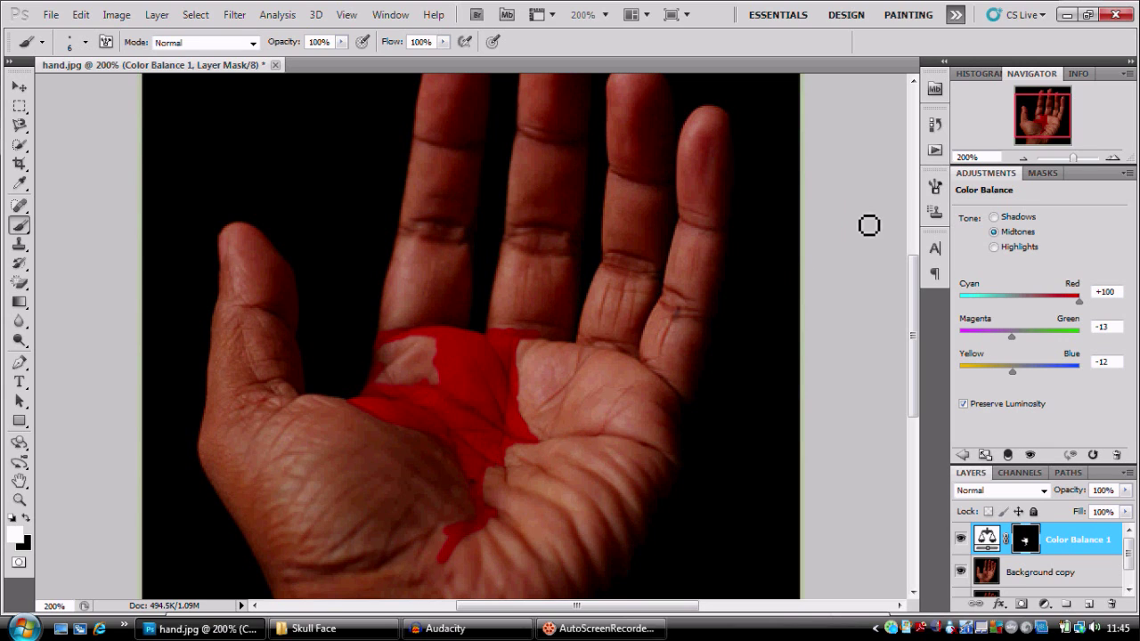
{"action": "left_click", "coordinate": [1022, 158]}
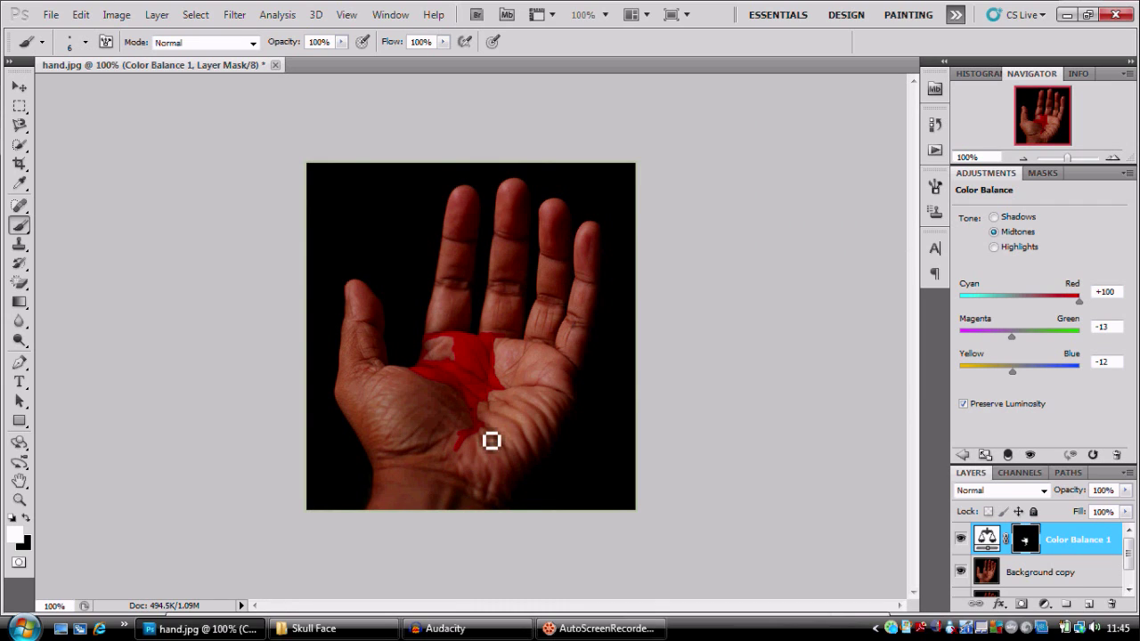
{"action": "mouse_move", "coordinate": [497, 457]}
{"action": "left_mouse_down"}
{"action": "mouse_move", "coordinate": [500, 474]}
{"action": "mouse_move", "coordinate": [502, 464]}
{"action": "left_mouse_up"}
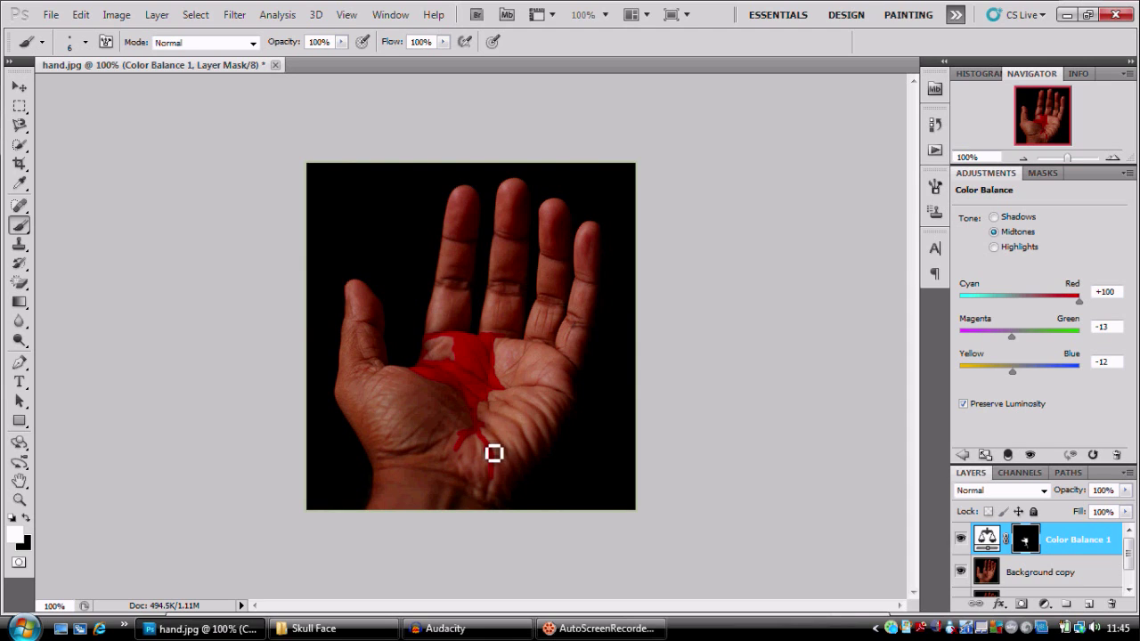
{"action": "left_click_drag", "start_coordinate": [492, 434], "coordinate": [532, 469]}
- Paint the tip of the index finger red on the mask
{"action": "left_click", "coordinate": [1112, 157]}
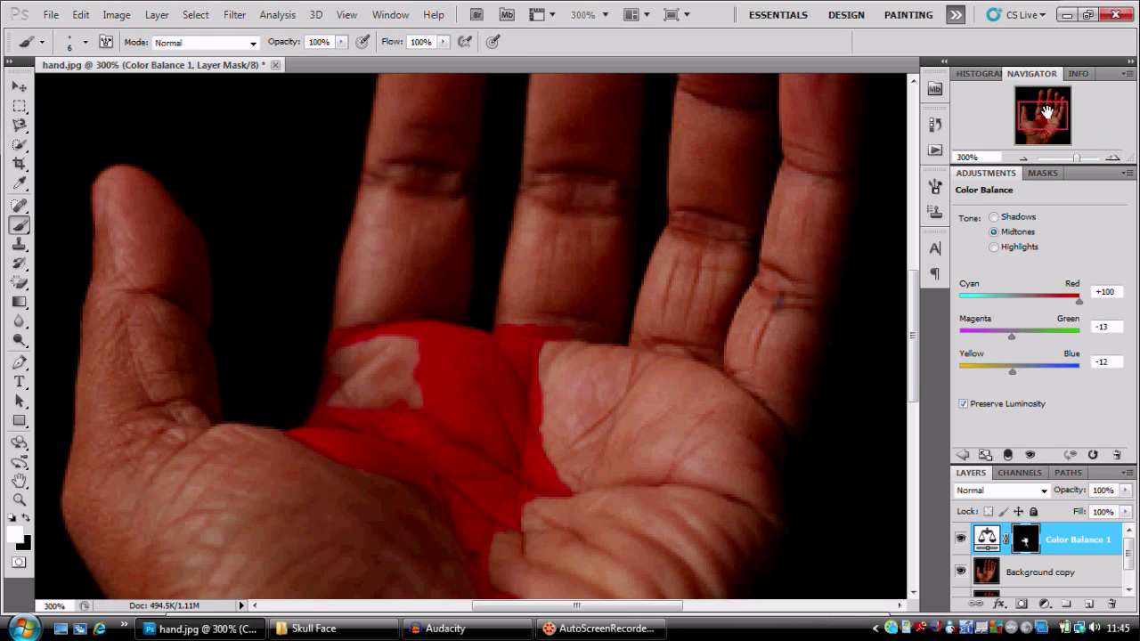
{"action": "left_click", "coordinate": [1112, 157]}
{"action": "mouse_move", "coordinate": [475, 161]}
{"action": "left_mouse_down"}
{"action": "mouse_move", "coordinate": [511, 159]}
{"action": "mouse_move", "coordinate": [465, 161]}
{"action": "mouse_move", "coordinate": [526, 181]}
{"action": "mouse_move", "coordinate": [501, 176]}
{"action": "mouse_move", "coordinate": [521, 168]}
{"action": "mouse_move", "coordinate": [449, 177]}
{"action": "mouse_move", "coordinate": [497, 189]}
{"action": "mouse_move", "coordinate": [531, 179]}
{"action": "mouse_move", "coordinate": [447, 184]}
{"action": "mouse_move", "coordinate": [534, 181]}
{"action": "mouse_move", "coordinate": [468, 168]}
{"action": "left_mouse_up"}
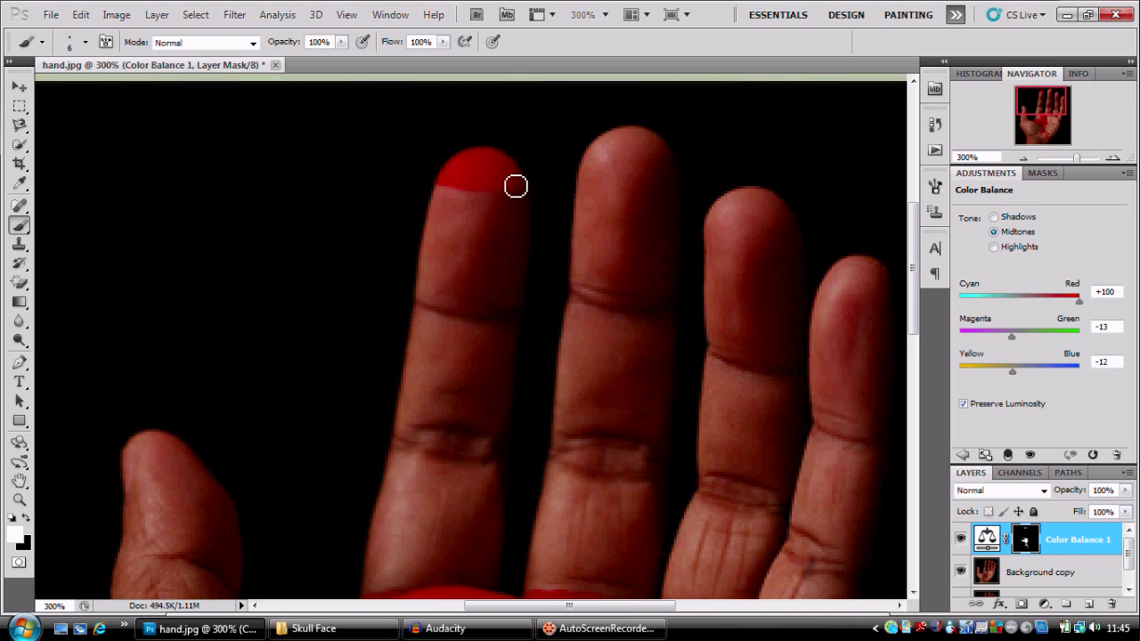
- Adjust the brush size and paint black on the mask to trim the lower edge of the red on the index fingertip
{"action": "key", "text": "x"}
{"action": "right_click", "coordinate": [463, 188]}
{"action": "left_click_drag", "start_coordinate": [482, 215], "coordinate": [484, 215]}
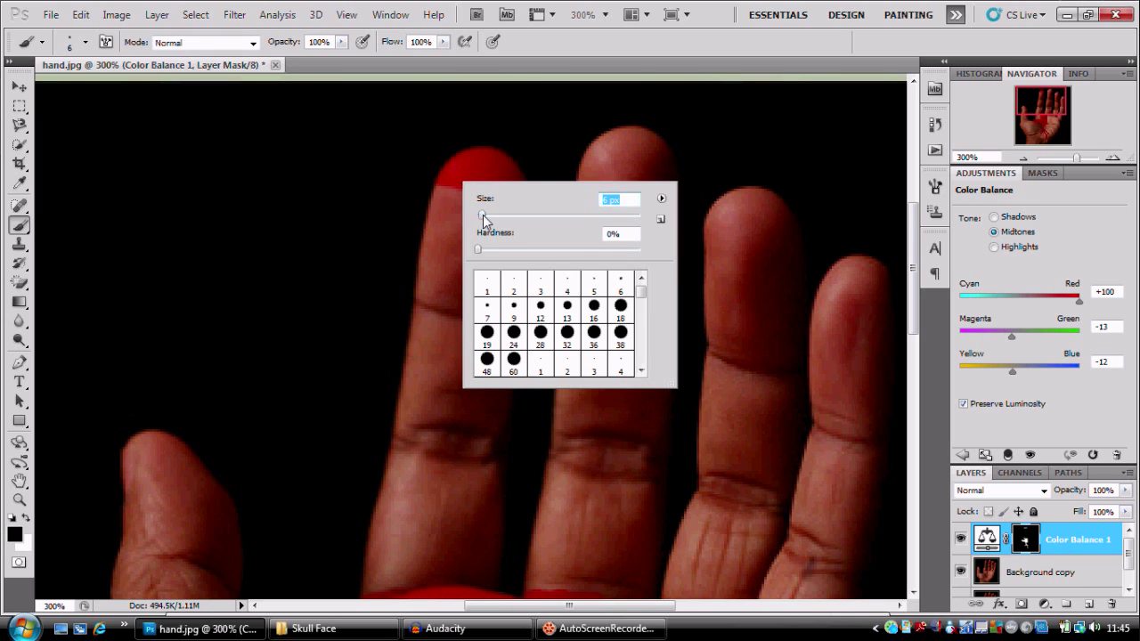
{"action": "mouse_move", "coordinate": [435, 183]}
{"action": "left_mouse_down"}
{"action": "mouse_move", "coordinate": [502, 200]}
{"action": "mouse_move", "coordinate": [472, 210]}
{"action": "mouse_move", "coordinate": [435, 192]}
{"action": "mouse_move", "coordinate": [494, 196]}
{"action": "left_mouse_up"}
{"action": "key", "text": "z"}
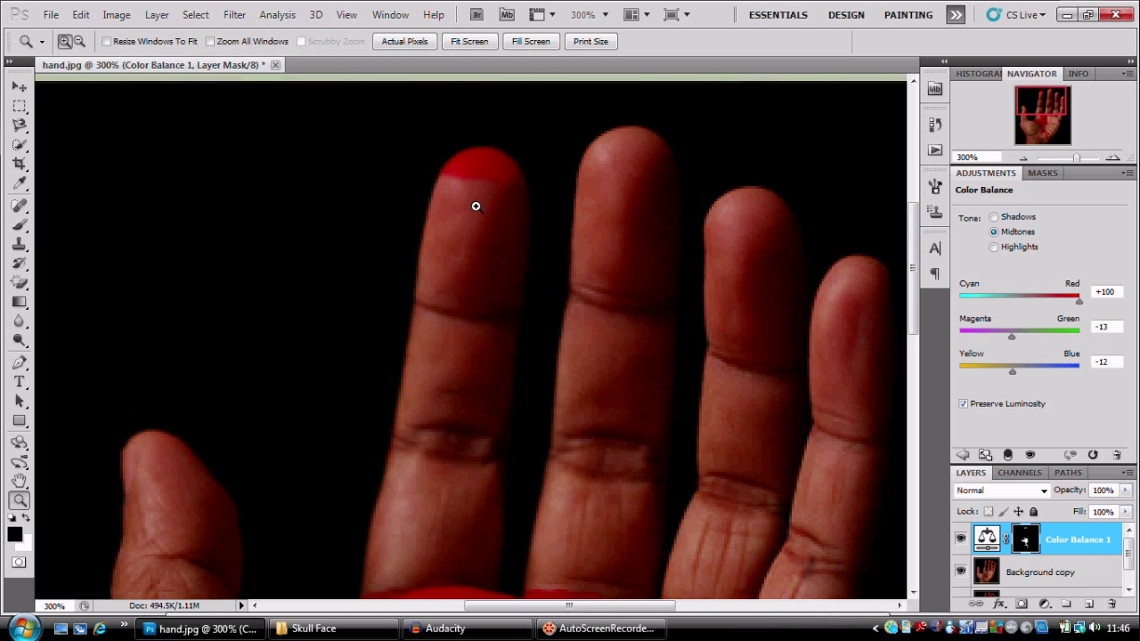
- Paint white on the mask with a small soft brush to run a thin red trickle from the index fingertip to the first finger crease
{"action": "right_click", "coordinate": [488, 224]}
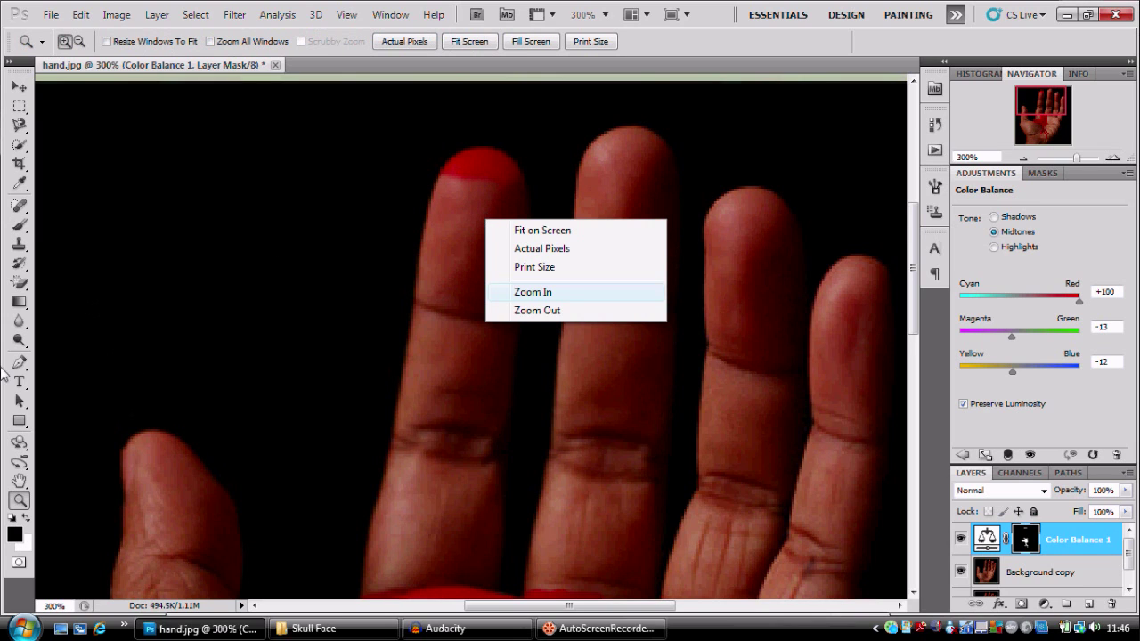
{"action": "left_click", "coordinate": [179, 398]}
{"action": "key", "text": "b"}
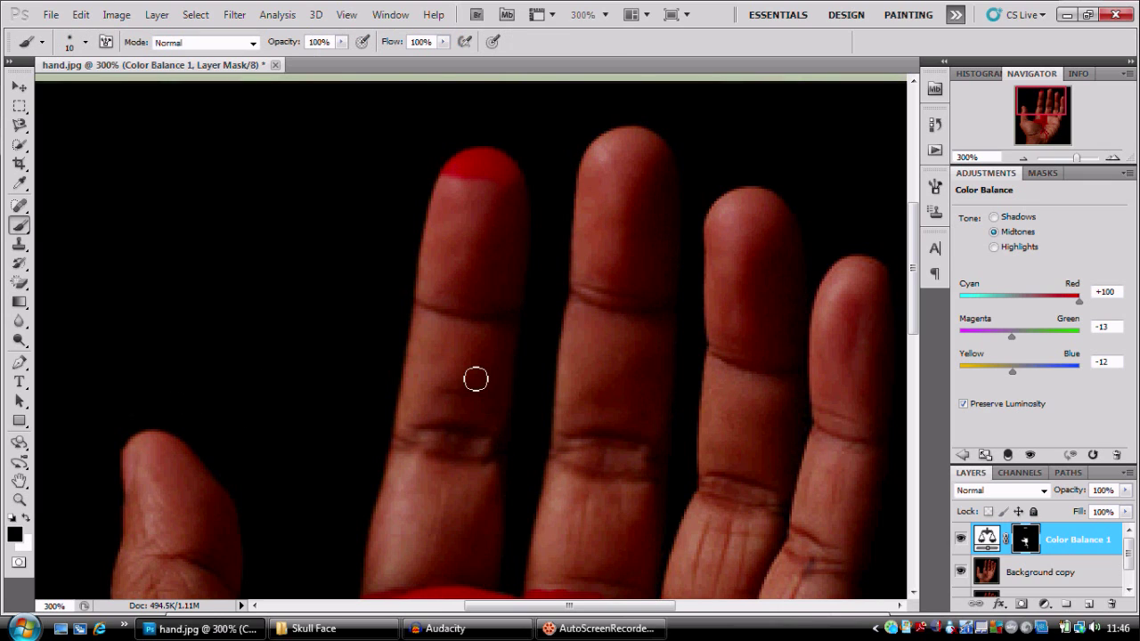
{"action": "key", "text": "x"}
{"action": "right_click", "coordinate": [470, 198]}
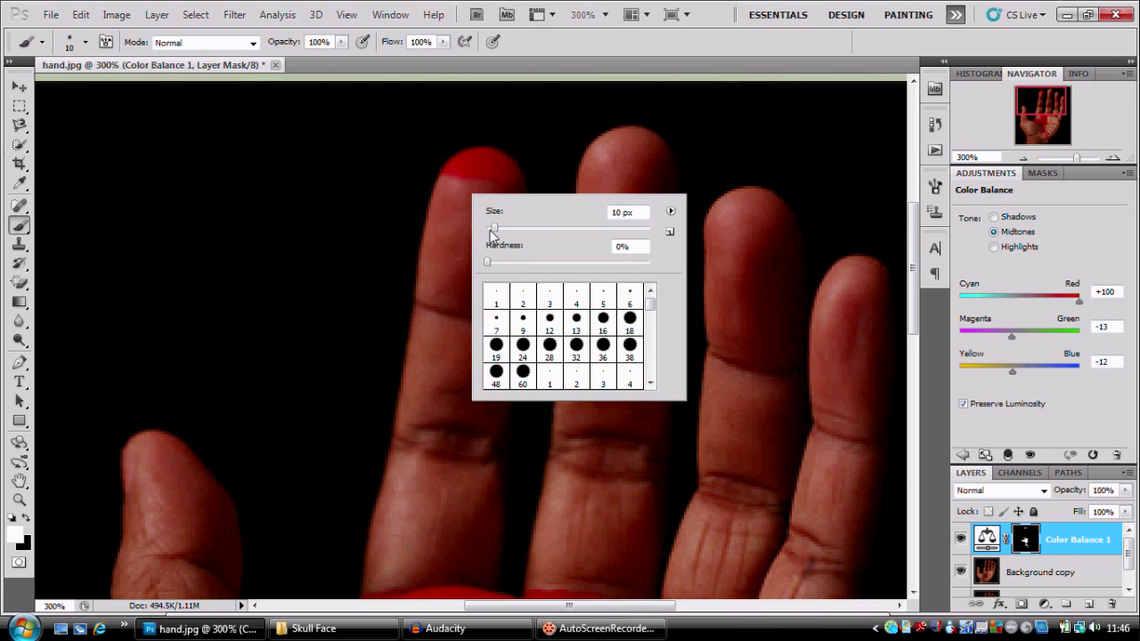
{"action": "left_click", "coordinate": [482, 189]}
{"action": "mouse_move", "coordinate": [477, 183]}
{"action": "left_mouse_down"}
{"action": "mouse_move", "coordinate": [471, 276]}
{"action": "mouse_move", "coordinate": [474, 296]}
{"action": "mouse_move", "coordinate": [494, 296]}
{"action": "mouse_move", "coordinate": [485, 292]}
{"action": "left_mouse_up"}
{"action": "right_click", "coordinate": [471, 268]}
{"action": "mouse_move", "coordinate": [480, 185]}
{"action": "left_mouse_down"}
{"action": "mouse_move", "coordinate": [461, 317]}
{"action": "mouse_move", "coordinate": [480, 346]}
{"action": "left_mouse_up"}
- Paint red into the index finger's first crease with a 2 px brush and extend the trickle to the palm with a 6 px brush
{"action": "right_click", "coordinate": [466, 320]}
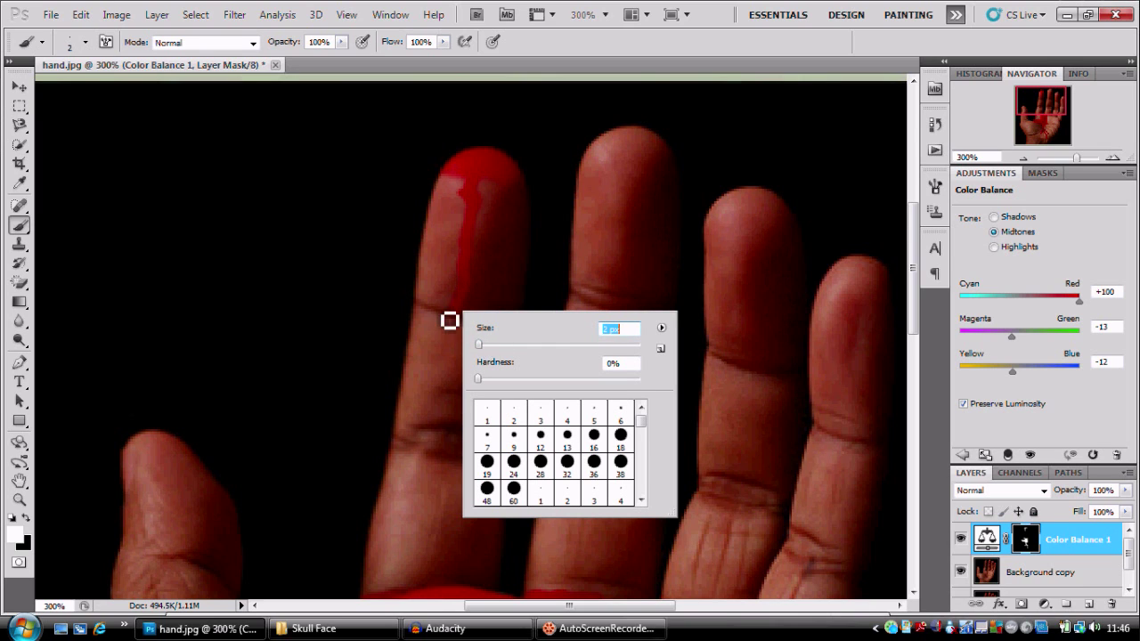
{"action": "left_click", "coordinate": [449, 320]}
{"action": "left_click_drag", "start_coordinate": [452, 324], "coordinate": [445, 320]}
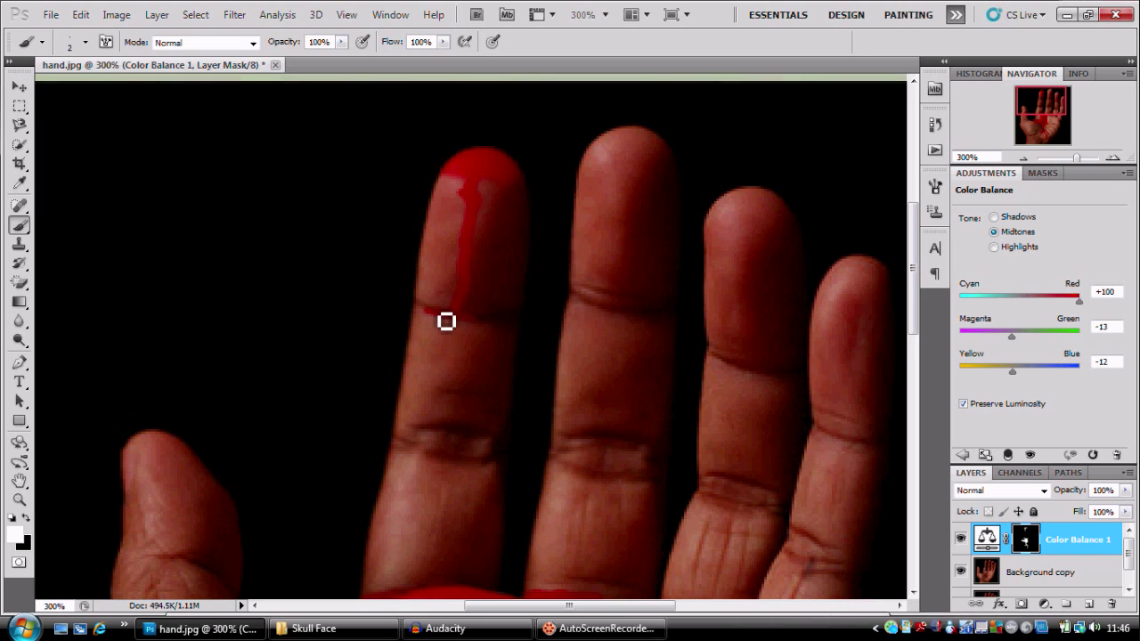
{"action": "right_click", "coordinate": [494, 294]}
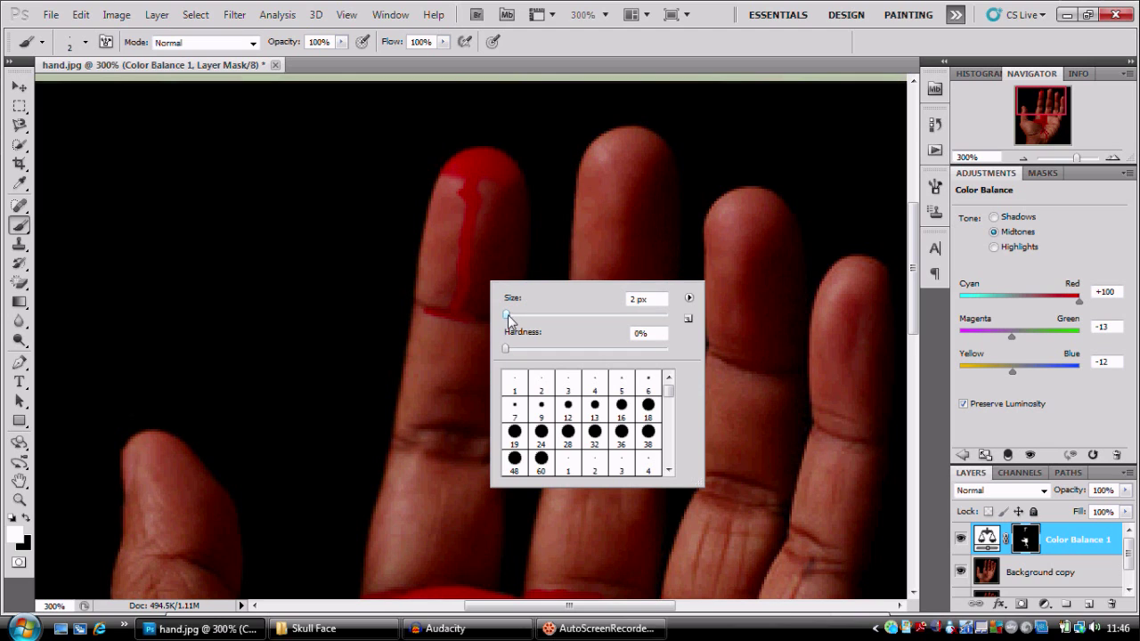
{"action": "mouse_move", "coordinate": [509, 316]}
{"action": "left_mouse_down"}
{"action": "mouse_move", "coordinate": [462, 333]}
{"action": "mouse_move", "coordinate": [454, 370]}
{"action": "mouse_move", "coordinate": [471, 443]}
{"action": "mouse_move", "coordinate": [430, 439]}
{"action": "mouse_move", "coordinate": [484, 445]}
{"action": "mouse_move", "coordinate": [452, 446]}
{"action": "mouse_move", "coordinate": [459, 493]}
{"action": "mouse_move", "coordinate": [439, 540]}
{"action": "mouse_move", "coordinate": [448, 597]}
{"action": "left_mouse_up"}
- Paint black on the mask with the 6 px brush to remove the red at the base of the middle finger
{"action": "left_click", "coordinate": [1024, 158]}
{"action": "left_click", "coordinate": [1024, 158]}
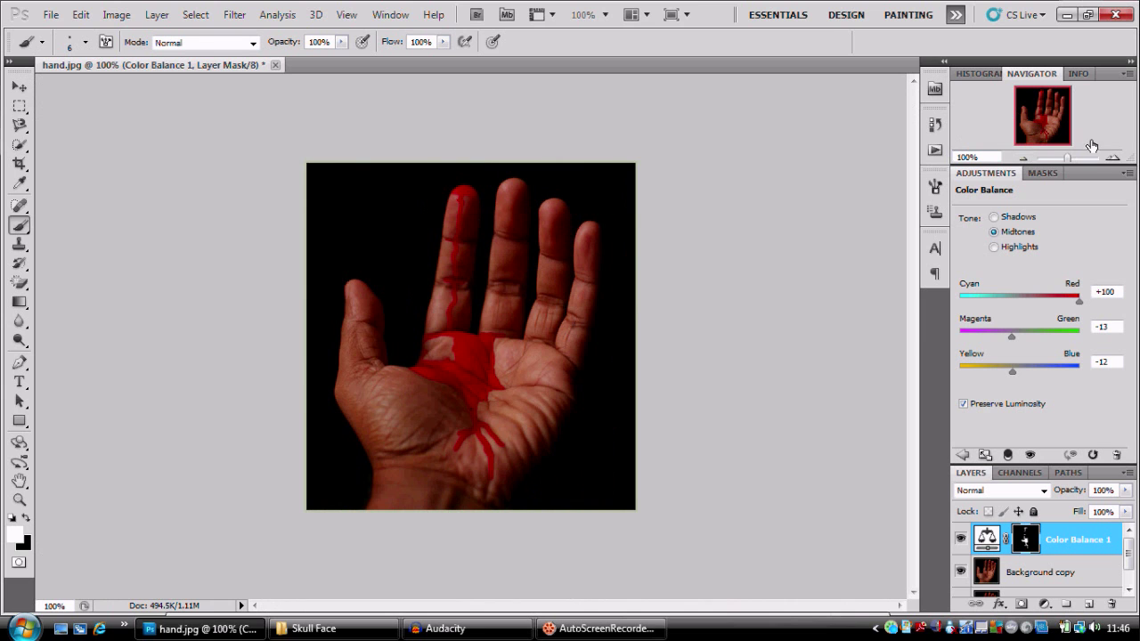
{"action": "left_click", "coordinate": [1112, 158]}
{"action": "left_click", "coordinate": [1112, 157]}
{"action": "left_click", "coordinate": [1112, 158]}
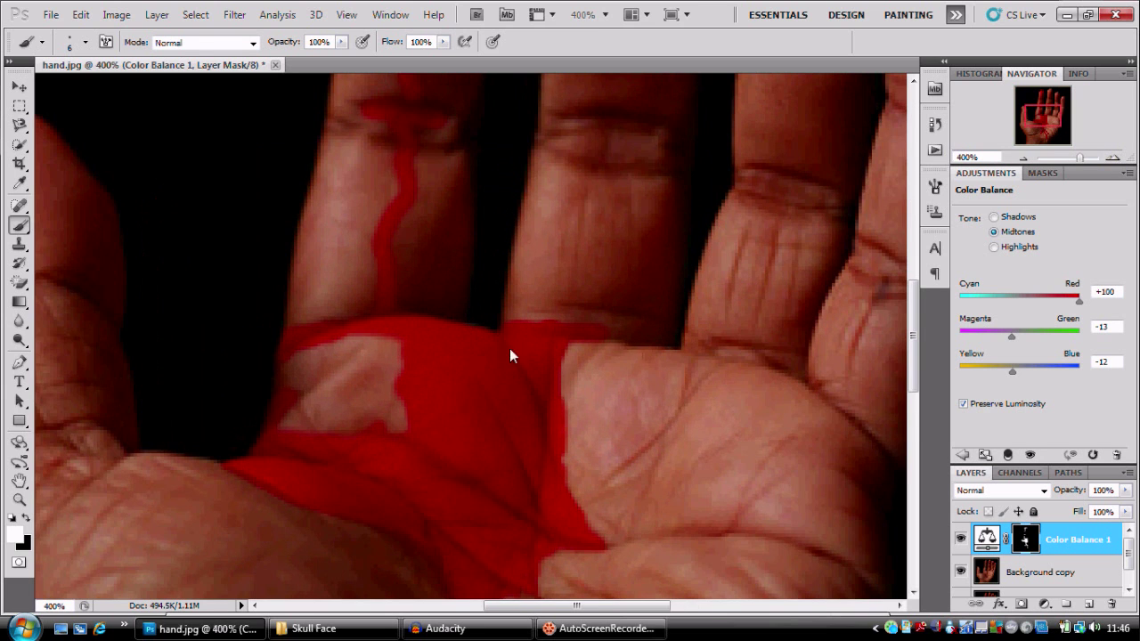
{"action": "right_click", "coordinate": [633, 356]}
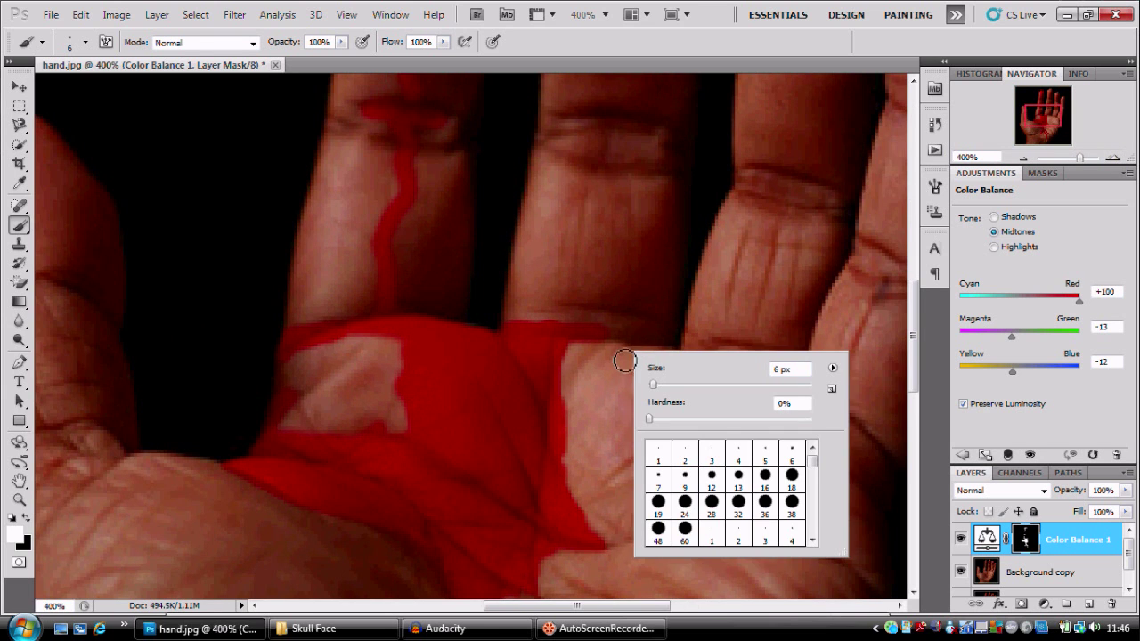
{"action": "left_click", "coordinate": [625, 359]}
{"action": "key", "text": "x"}
{"action": "mouse_move", "coordinate": [602, 339]}
{"action": "left_mouse_down"}
{"action": "mouse_move", "coordinate": [632, 353]}
{"action": "mouse_move", "coordinate": [520, 316]}
{"action": "mouse_move", "coordinate": [507, 326]}
{"action": "mouse_move", "coordinate": [555, 334]}
{"action": "mouse_move", "coordinate": [528, 337]}
{"action": "mouse_move", "coordinate": [541, 362]}
{"action": "mouse_move", "coordinate": [515, 321]}
{"action": "mouse_move", "coordinate": [536, 366]}
{"action": "mouse_move", "coordinate": [511, 331]}
{"action": "mouse_move", "coordinate": [528, 351]}
{"action": "mouse_move", "coordinate": [572, 339]}
{"action": "mouse_move", "coordinate": [572, 402]}
{"action": "left_mouse_up"}
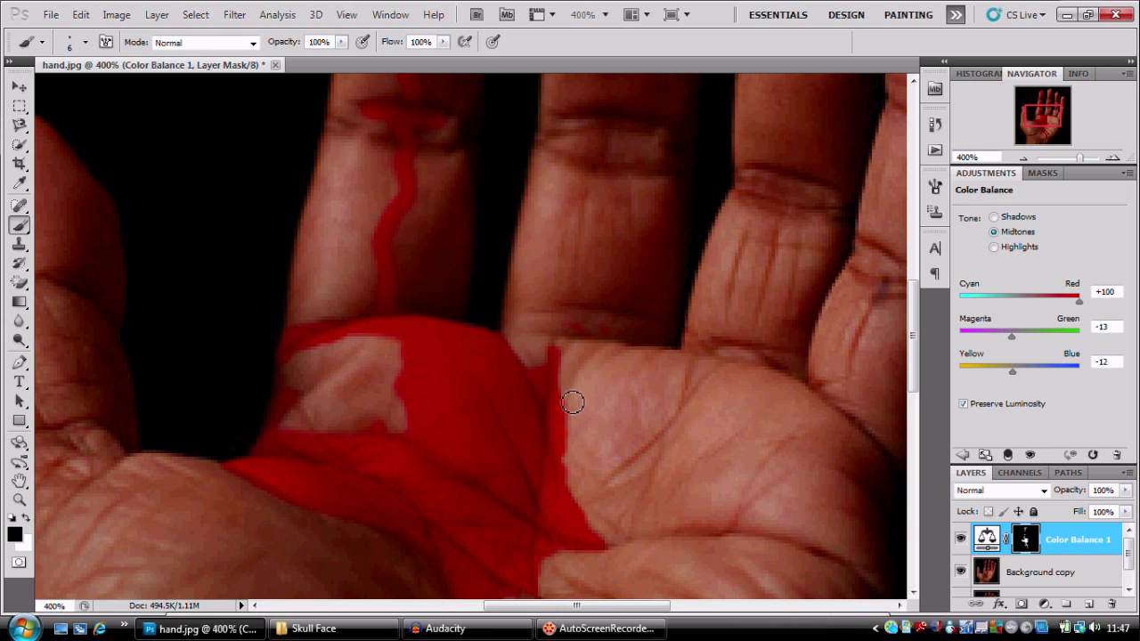
- Paint black on the mask to remove the red running sideways along the index finger's joint creases
{"action": "left_click_drag", "start_coordinate": [1050, 124], "coordinate": [1057, 106]}
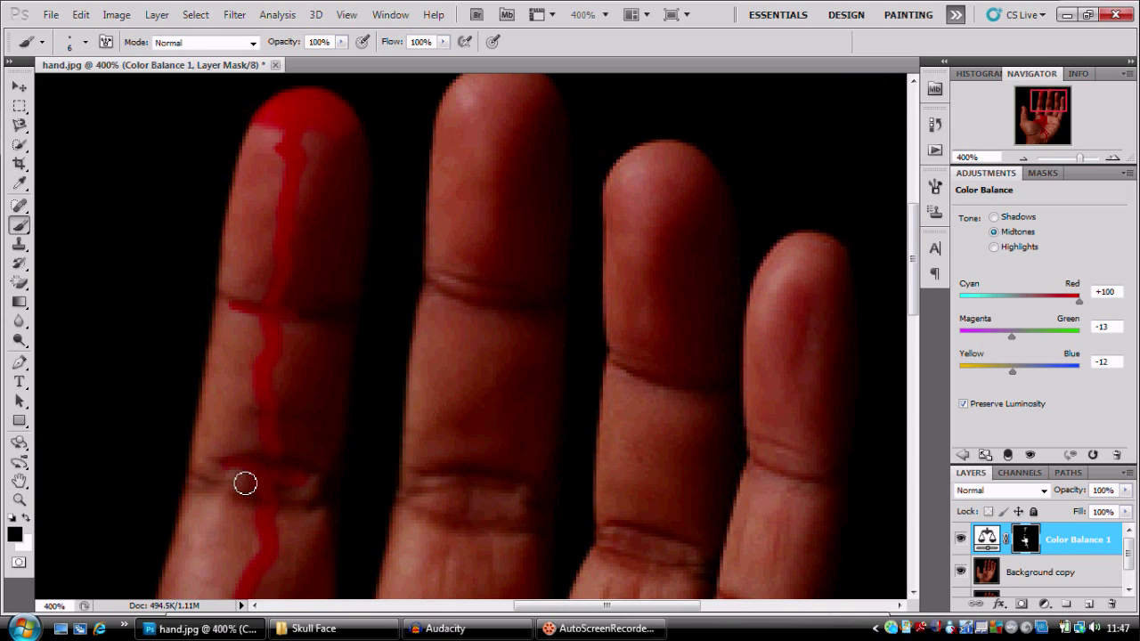
{"action": "left_click_drag", "start_coordinate": [297, 489], "coordinate": [288, 483]}
{"action": "left_click", "coordinate": [256, 327]}
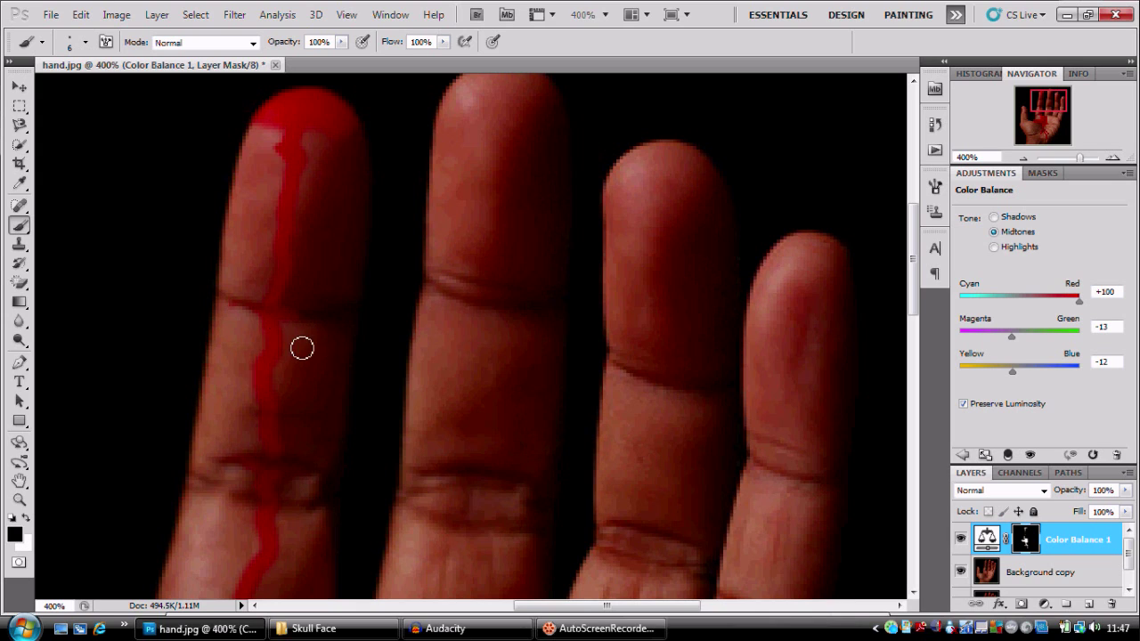
- Add a Curves adjustment layer clipped to Color Balance 1 and darken the red by bending its RGB curve down to Input 142, Output 77
{"action": "left_click", "coordinate": [1024, 157]}
{"action": "mouse_move", "coordinate": [1039, 113]}
{"action": "left_mouse_down"}
{"action": "mouse_move", "coordinate": [1038, 135]}
{"action": "mouse_move", "coordinate": [1038, 121]}
{"action": "left_mouse_up"}
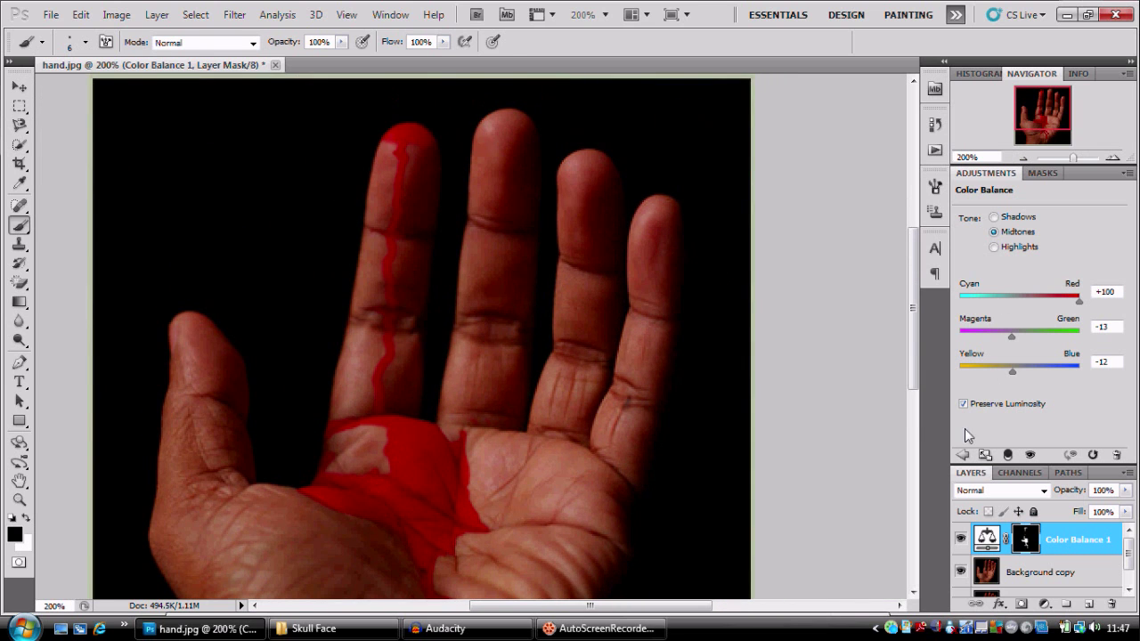
{"action": "left_click", "coordinate": [965, 453]}
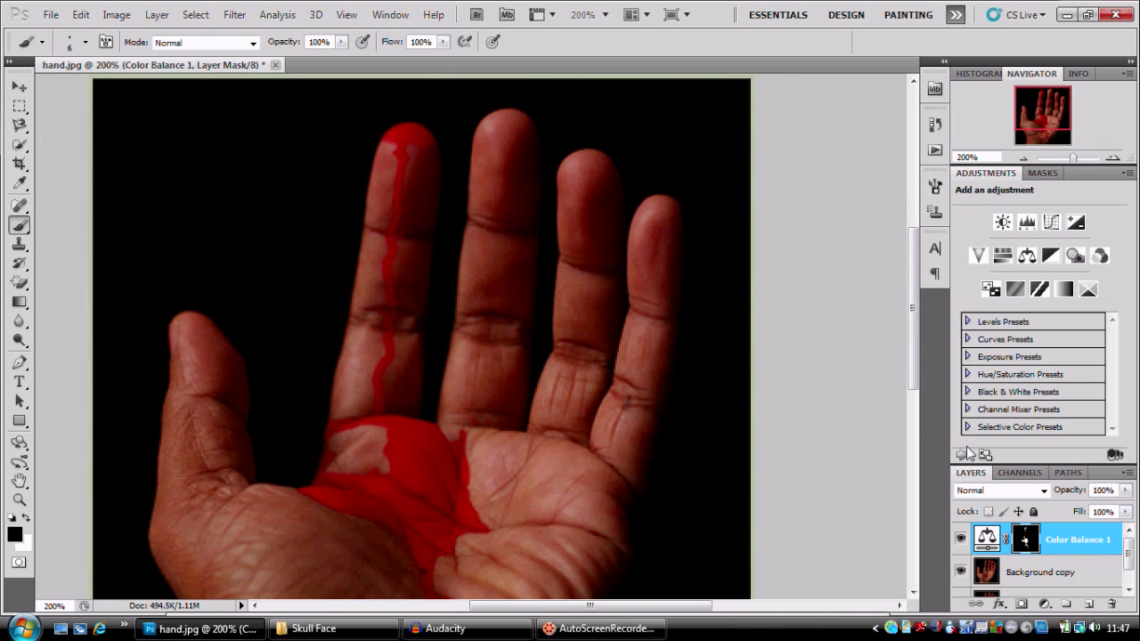
{"action": "left_click", "coordinate": [1051, 223]}
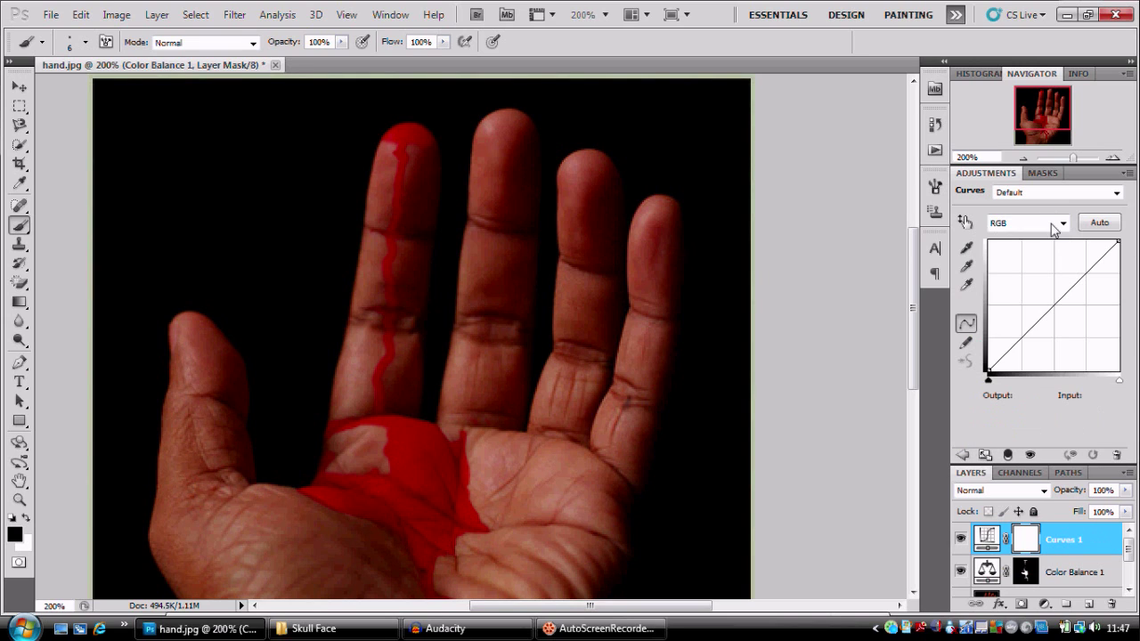
{"action": "left_click", "coordinate": [1013, 556], "text": "alt"}
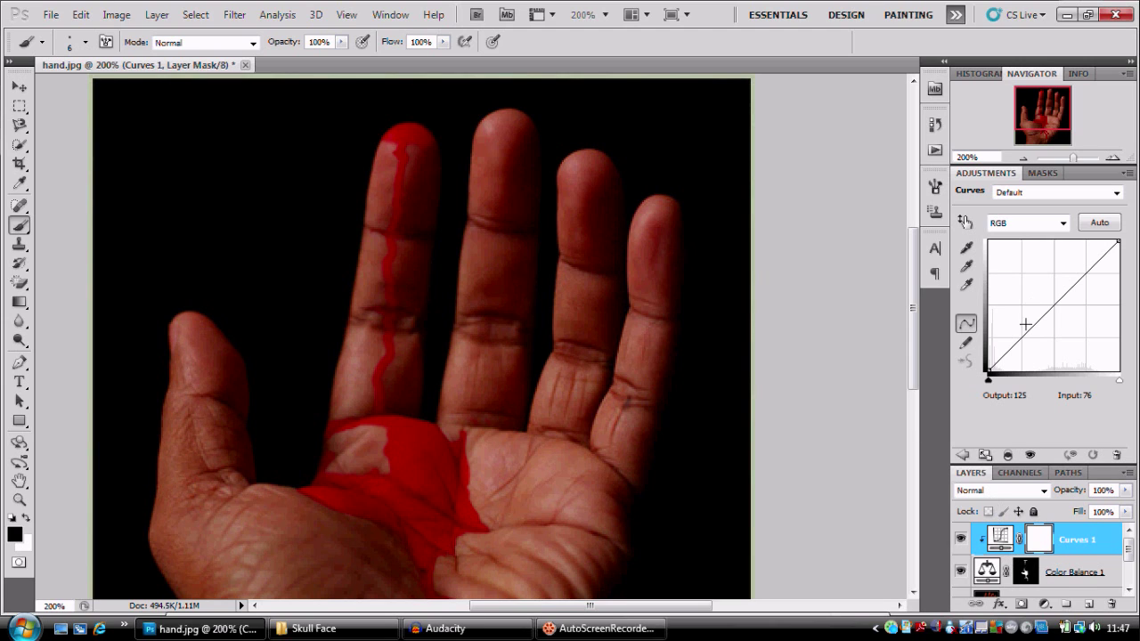
{"action": "left_click_drag", "start_coordinate": [1021, 336], "coordinate": [1060, 332]}
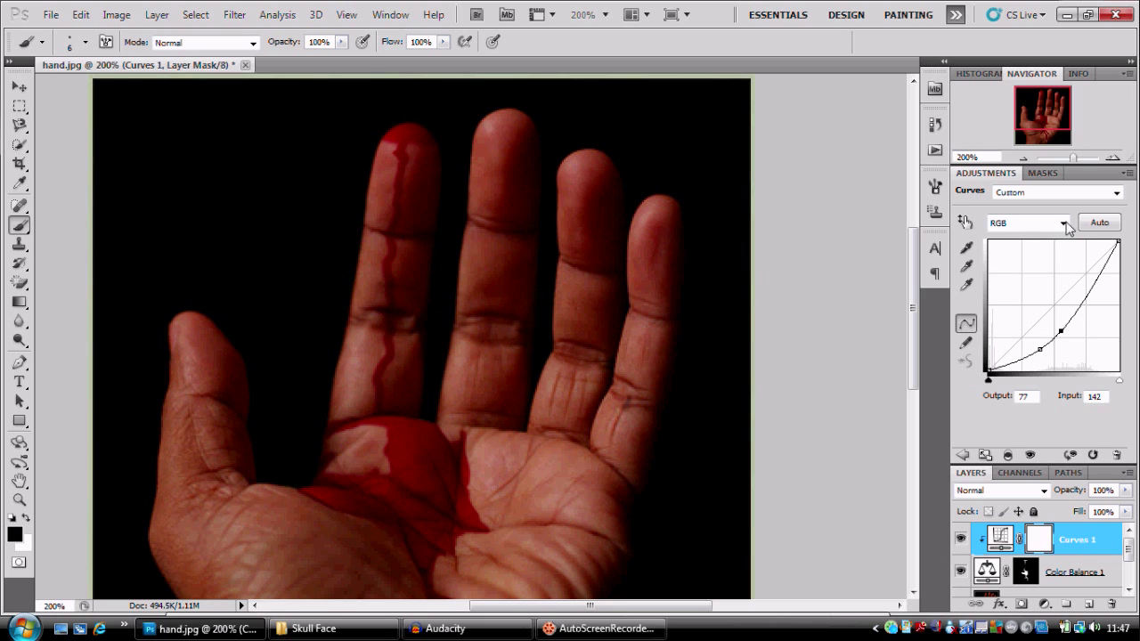
- Set the blend mode of the Color Balance 1 layer to Multiply
{"action": "left_click", "coordinate": [1022, 159]}
{"action": "left_click", "coordinate": [1023, 158]}
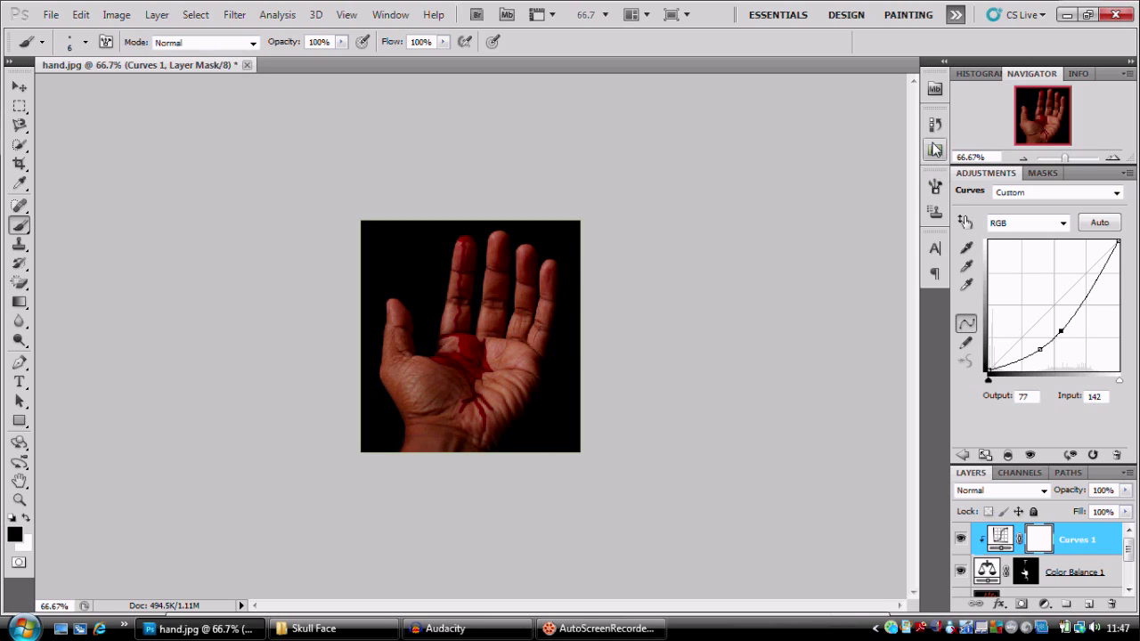
{"action": "left_click", "coordinate": [990, 578]}
{"action": "left_click", "coordinate": [1045, 491]}
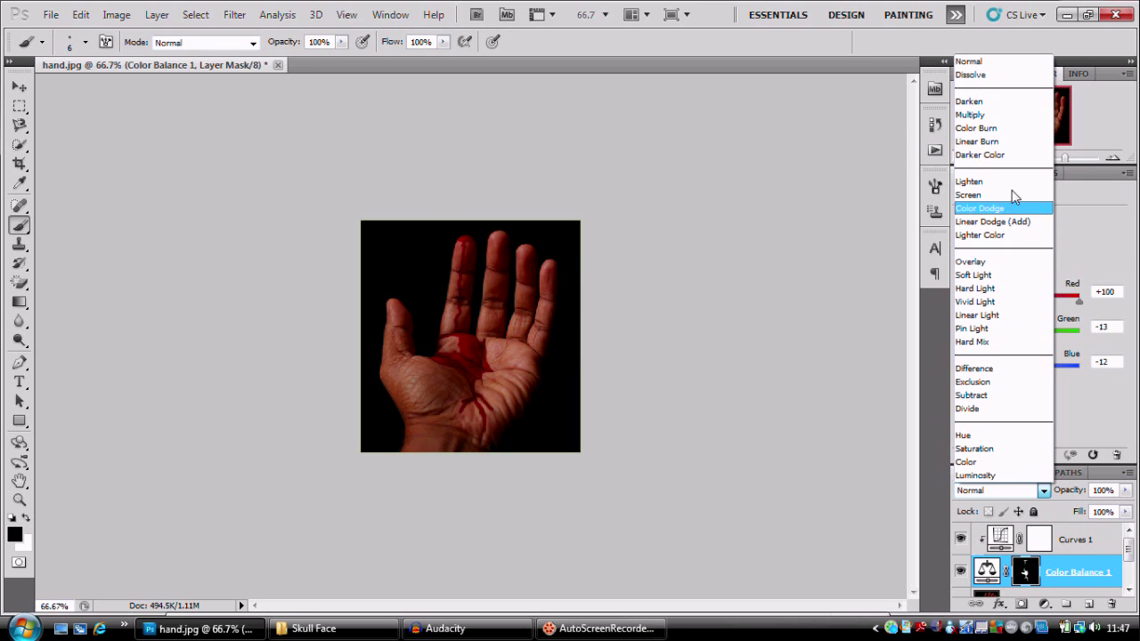
{"action": "left_click", "coordinate": [970, 115]}
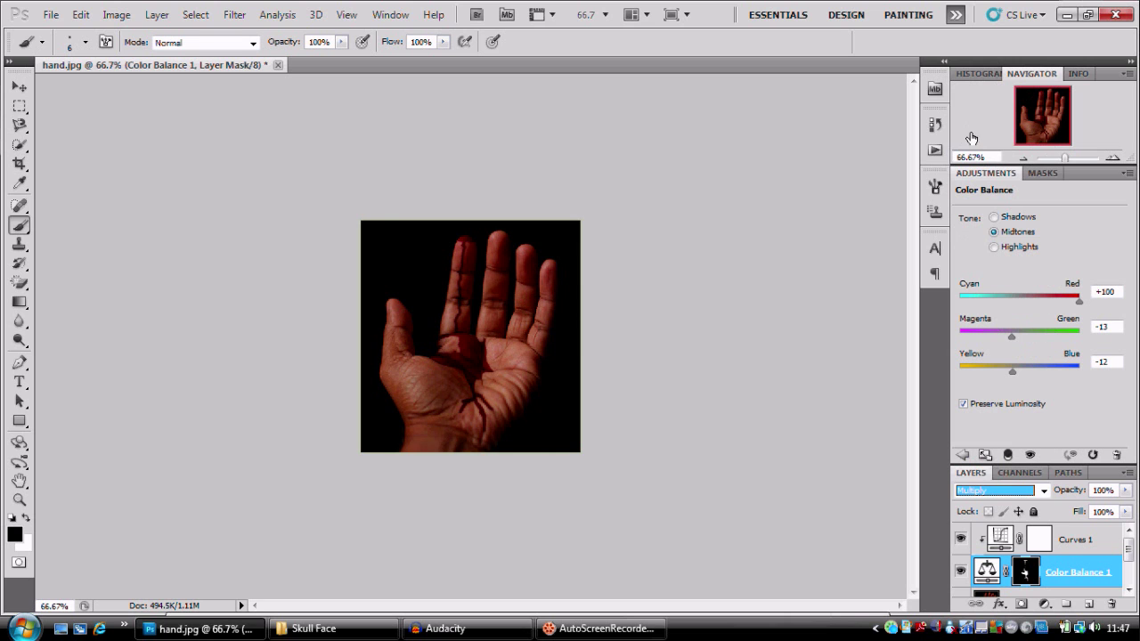
- Ease the Curves 1 curve up to Input 137, Output 84 and compare the image with the layer hidden and shown
{"action": "left_click_drag", "start_coordinate": [1068, 156], "coordinate": [1072, 157]}
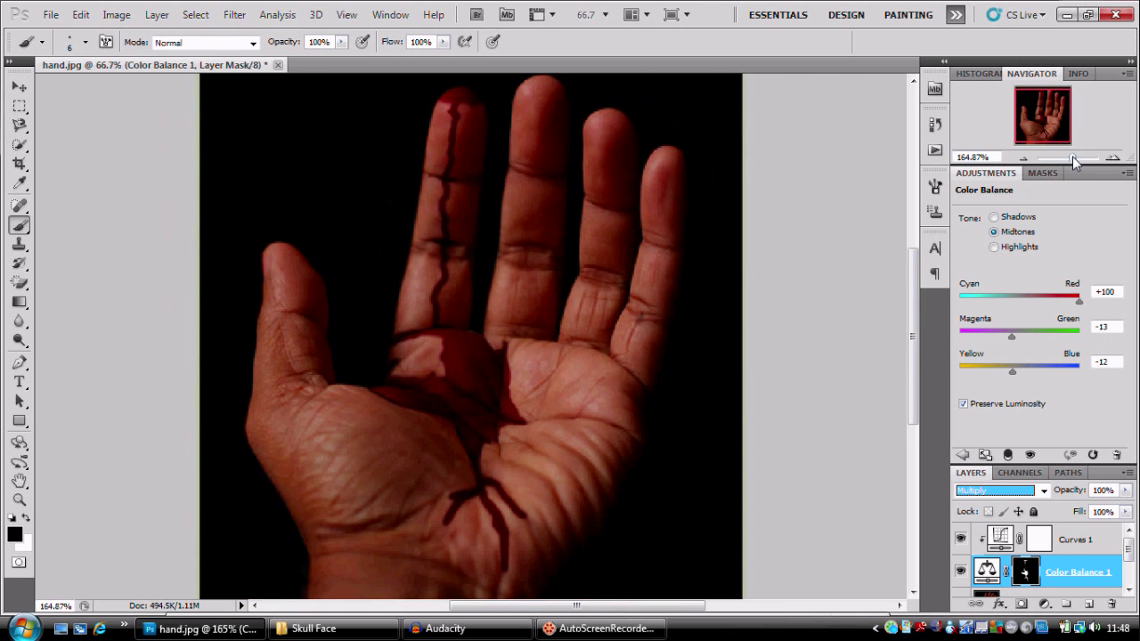
{"action": "left_click", "coordinate": [1044, 543]}
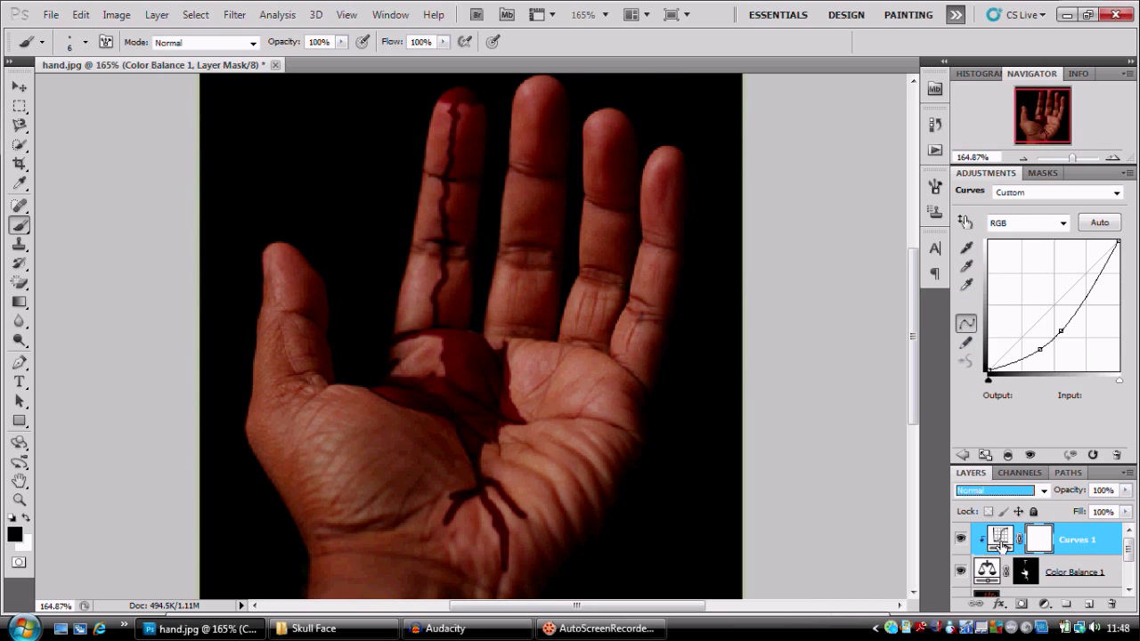
{"action": "left_click", "coordinate": [1035, 347]}
{"action": "left_click_drag", "start_coordinate": [1060, 330], "coordinate": [1057, 326]}
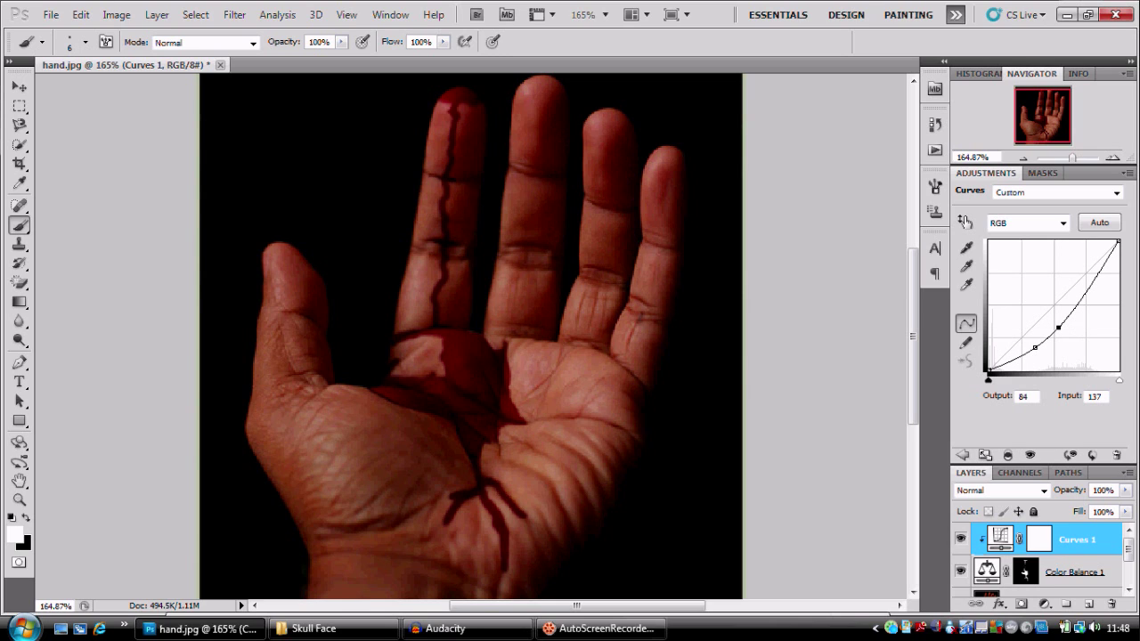
{"action": "left_click", "coordinate": [961, 540]}
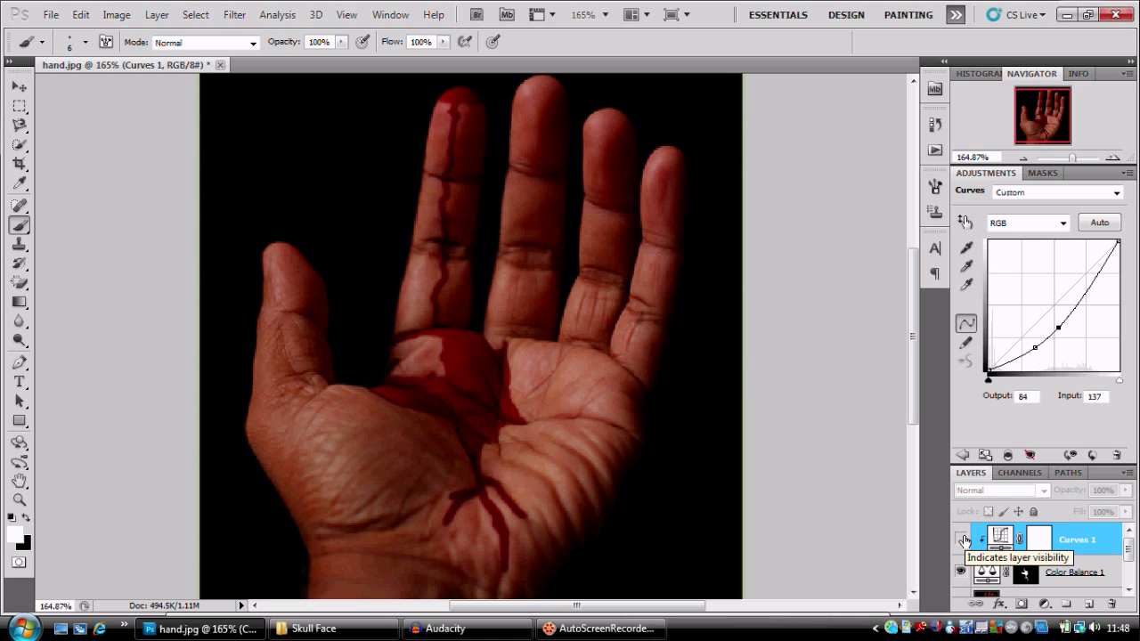
{"action": "left_click", "coordinate": [962, 539]}
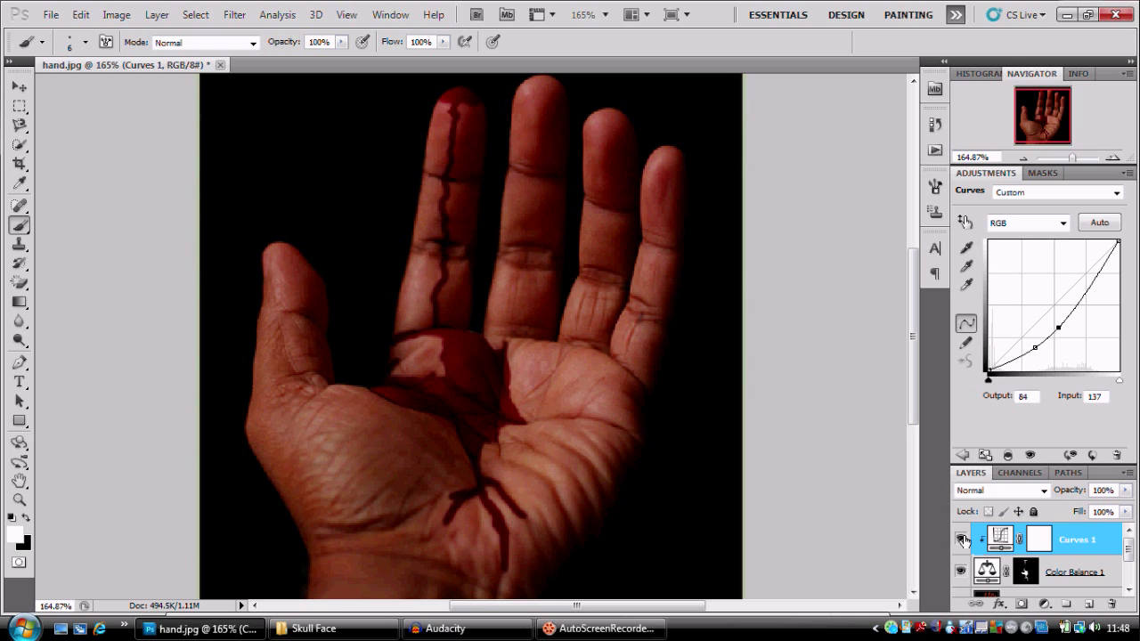
- Invert the Curves 1 mask to black and paint white on it with a 6 px brush along the edges of the palm's red area
{"action": "left_click", "coordinate": [1039, 539]}
{"action": "key", "text": "ctrl+i"}
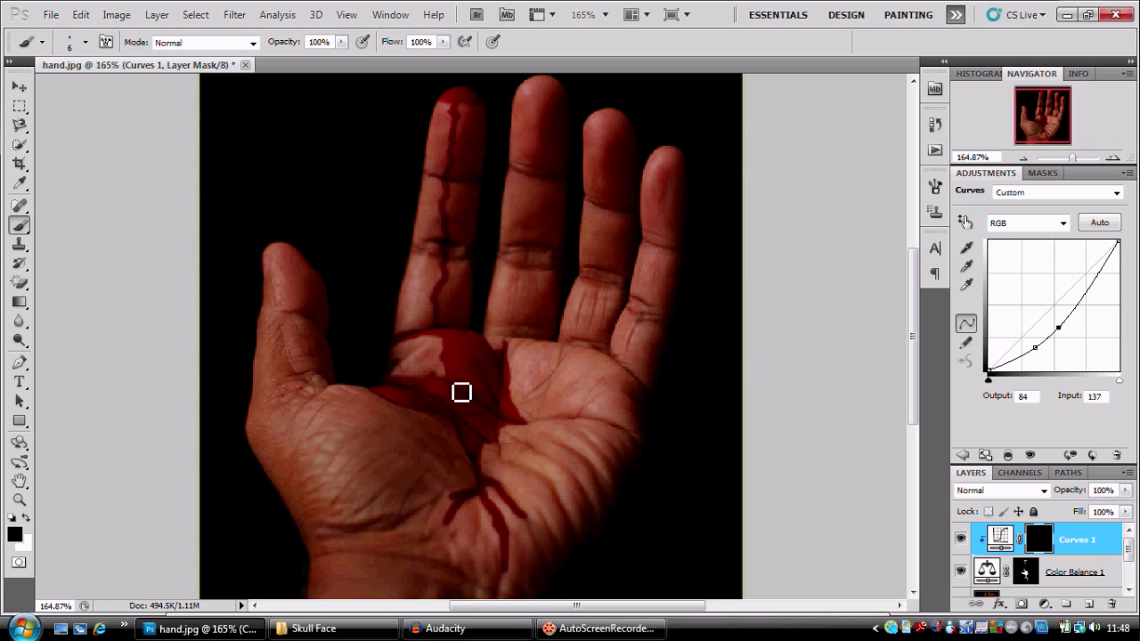
{"action": "key", "text": "x"}
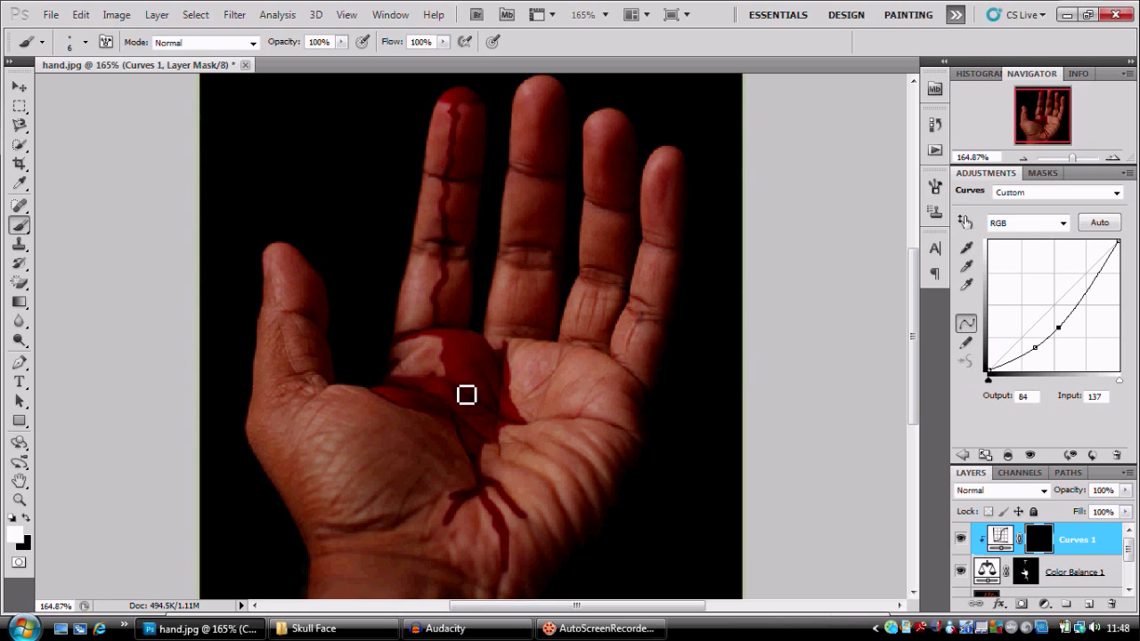
{"action": "left_click_drag", "start_coordinate": [414, 344], "coordinate": [452, 337]}
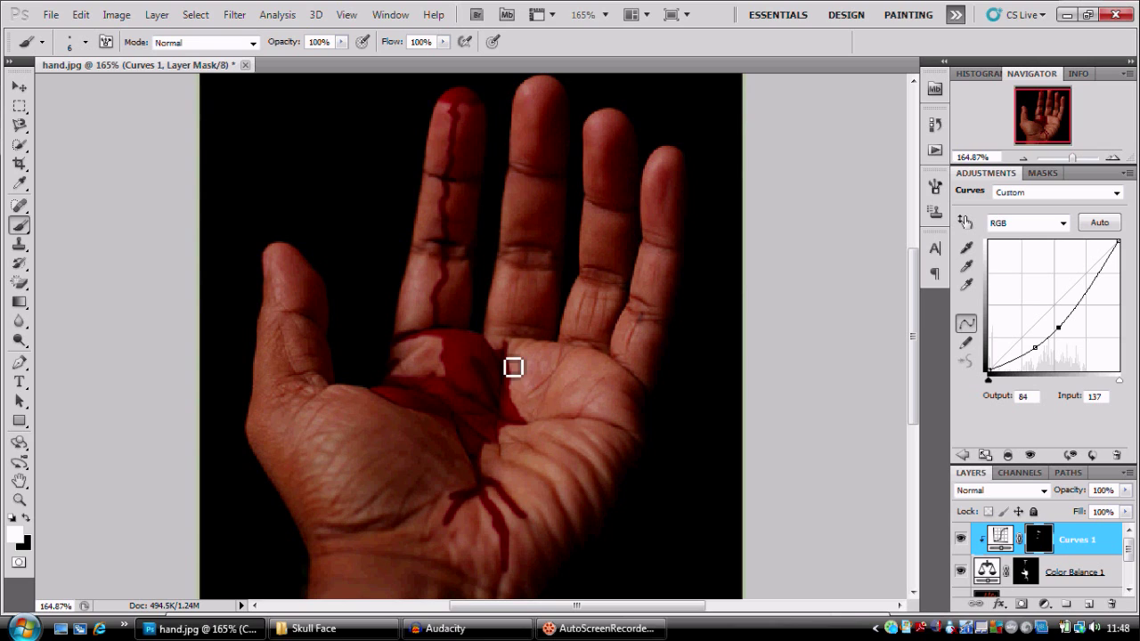
{"action": "right_click", "coordinate": [507, 411]}
{"action": "left_click", "coordinate": [526, 437]}
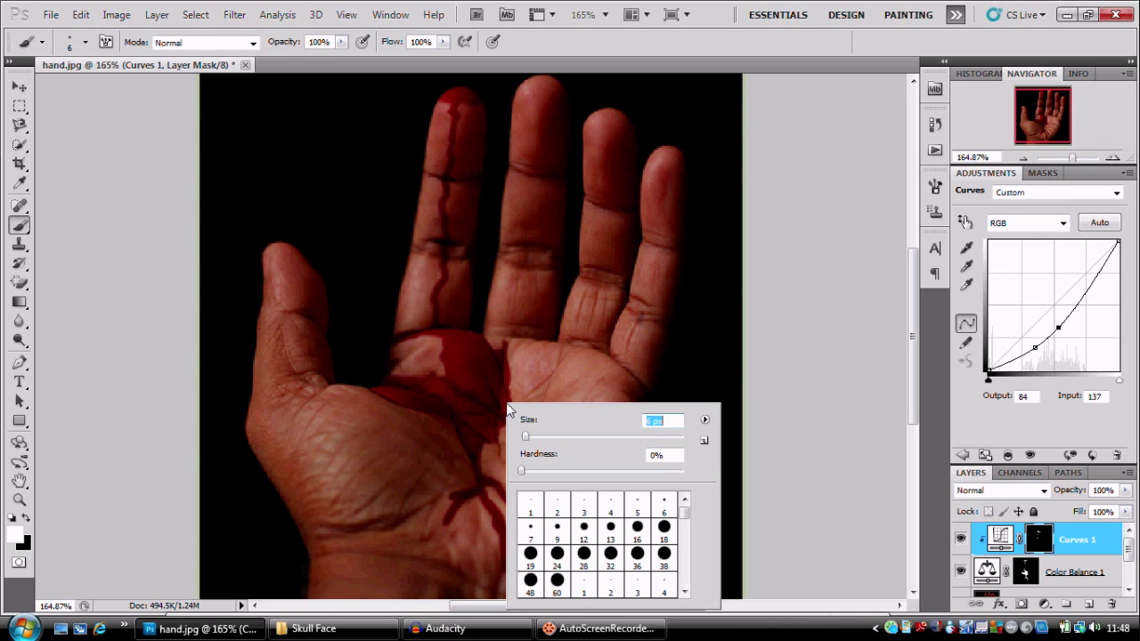
{"action": "left_click", "coordinate": [486, 371]}
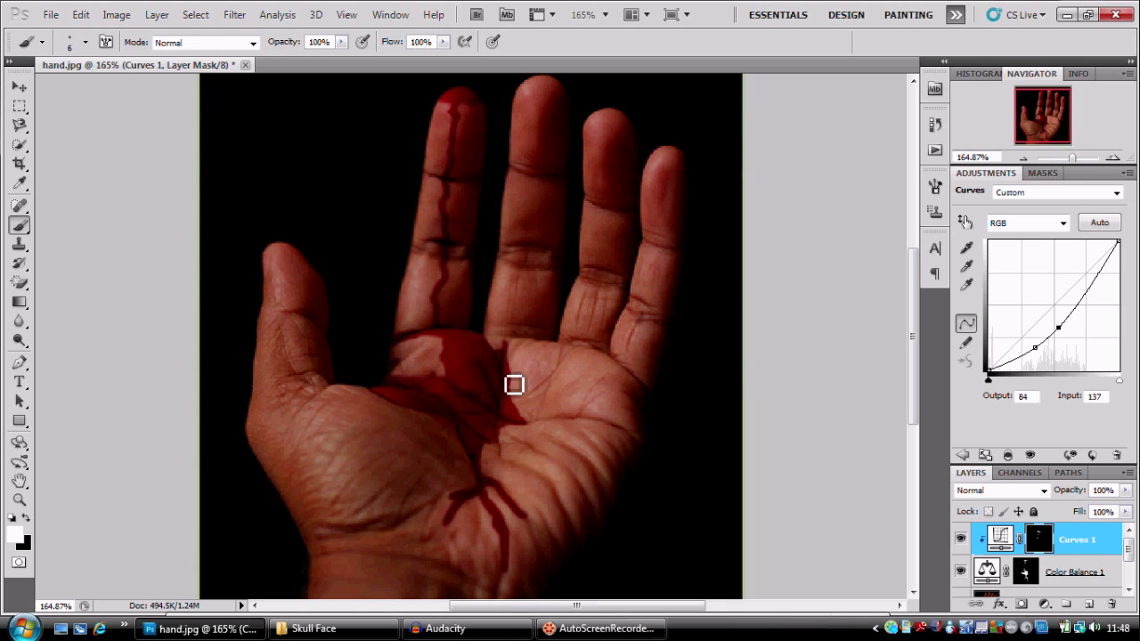
{"action": "mouse_move", "coordinate": [504, 361]}
{"action": "left_mouse_down"}
{"action": "mouse_move", "coordinate": [513, 409]}
{"action": "mouse_move", "coordinate": [484, 404]}
{"action": "mouse_move", "coordinate": [519, 432]}
{"action": "left_mouse_up"}
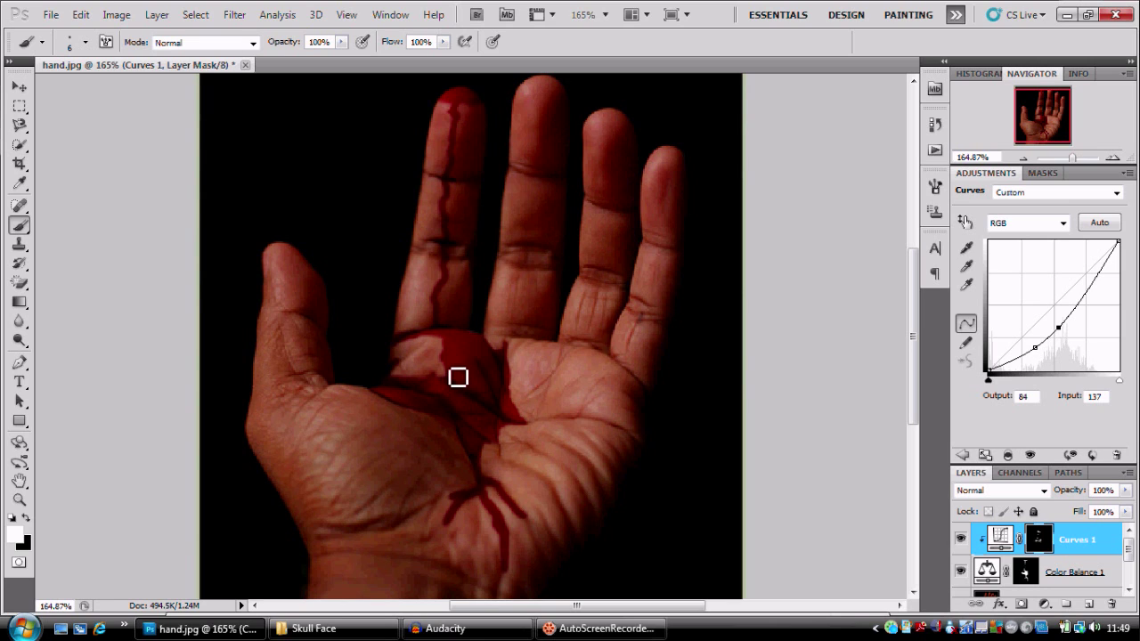
- Set the brush to 10 px at 75% opacity and paint more shading on the Curves 1 mask over the palm's blood and the index finger
{"action": "right_click", "coordinate": [458, 378]}
{"action": "left_click_drag", "start_coordinate": [280, 45], "coordinate": [277, 48]}
{"action": "right_click", "coordinate": [479, 357]}
{"action": "mouse_move", "coordinate": [495, 381]}
{"action": "left_mouse_down"}
{"action": "mouse_move", "coordinate": [463, 348]}
{"action": "mouse_move", "coordinate": [473, 373]}
{"action": "mouse_move", "coordinate": [475, 344]}
{"action": "mouse_move", "coordinate": [450, 346]}
{"action": "mouse_move", "coordinate": [481, 369]}
{"action": "mouse_move", "coordinate": [472, 344]}
{"action": "mouse_move", "coordinate": [486, 363]}
{"action": "left_mouse_up"}
{"action": "left_click", "coordinate": [460, 354]}
{"action": "mouse_move", "coordinate": [451, 397]}
{"action": "left_mouse_down"}
{"action": "mouse_move", "coordinate": [466, 343]}
{"action": "mouse_move", "coordinate": [458, 338]}
{"action": "mouse_move", "coordinate": [450, 371]}
{"action": "mouse_move", "coordinate": [447, 338]}
{"action": "left_mouse_up"}
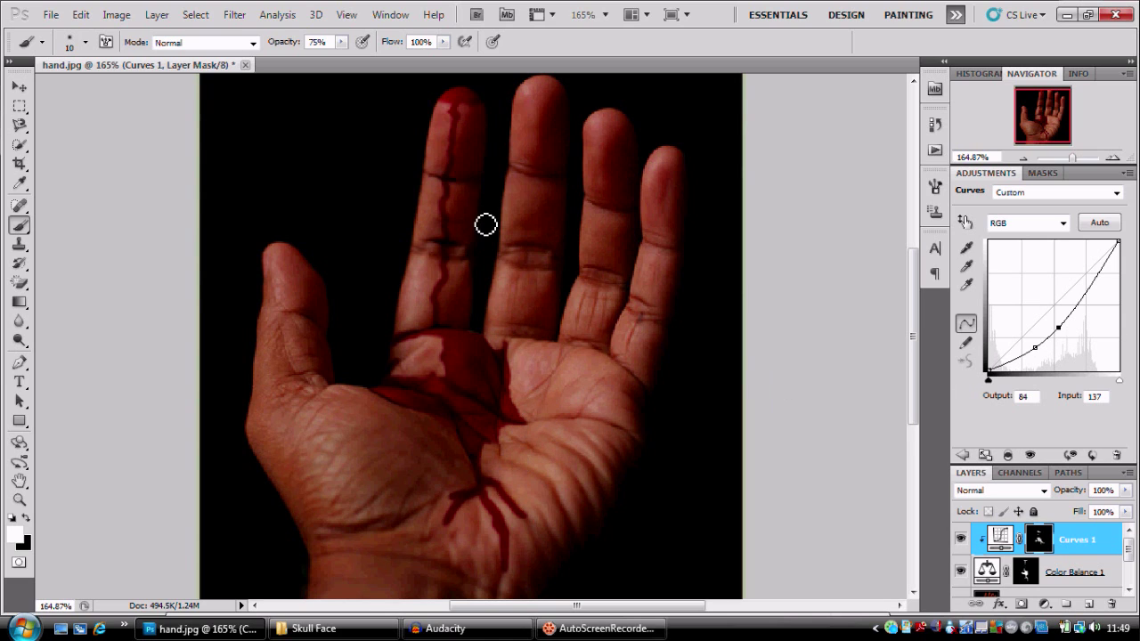
{"action": "mouse_move", "coordinate": [472, 110]}
{"action": "left_mouse_down"}
{"action": "mouse_move", "coordinate": [459, 87]}
{"action": "mouse_move", "coordinate": [526, 107]}
{"action": "left_mouse_up"}
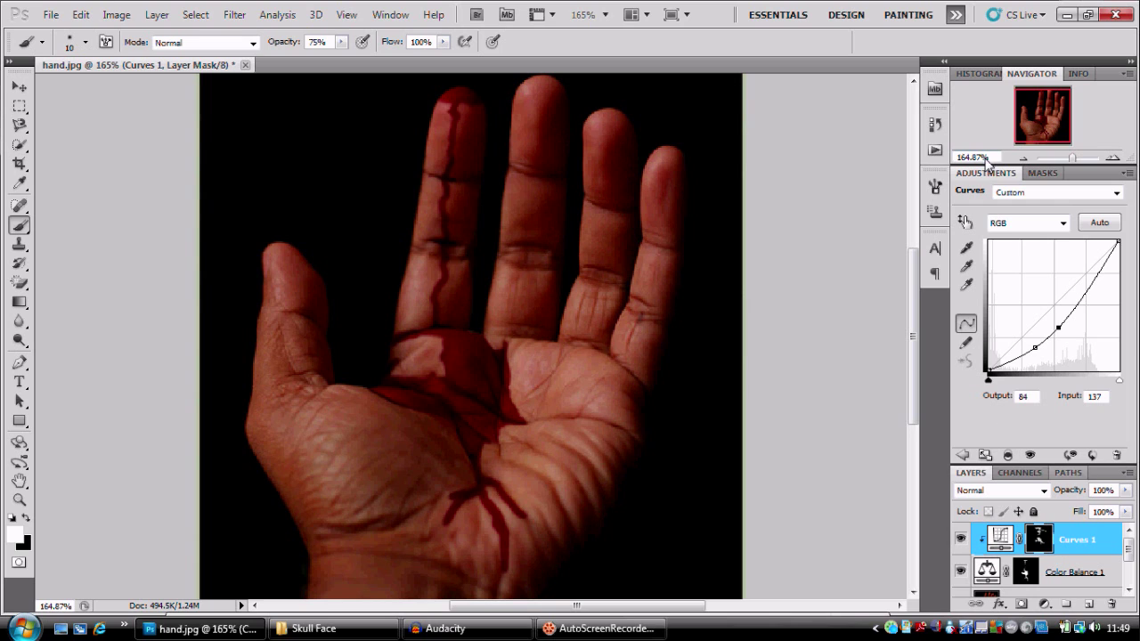
- Add a second Curves adjustment layer and clip it to the layers beneath
{"action": "left_click", "coordinate": [967, 454]}
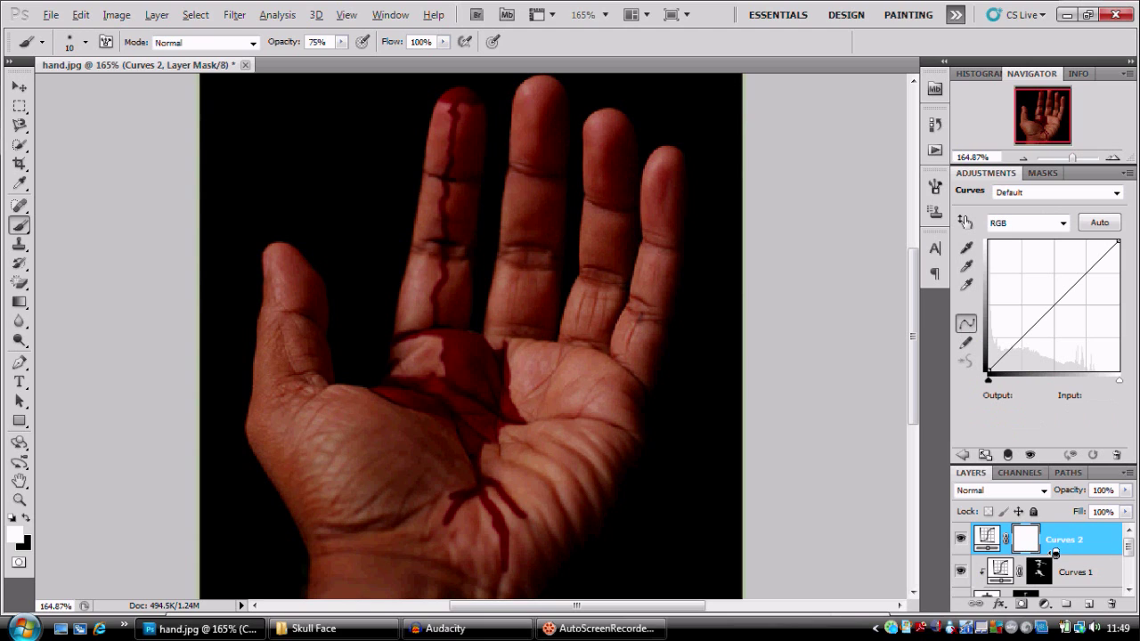
{"action": "left_click", "coordinate": [1054, 554], "text": "alt"}
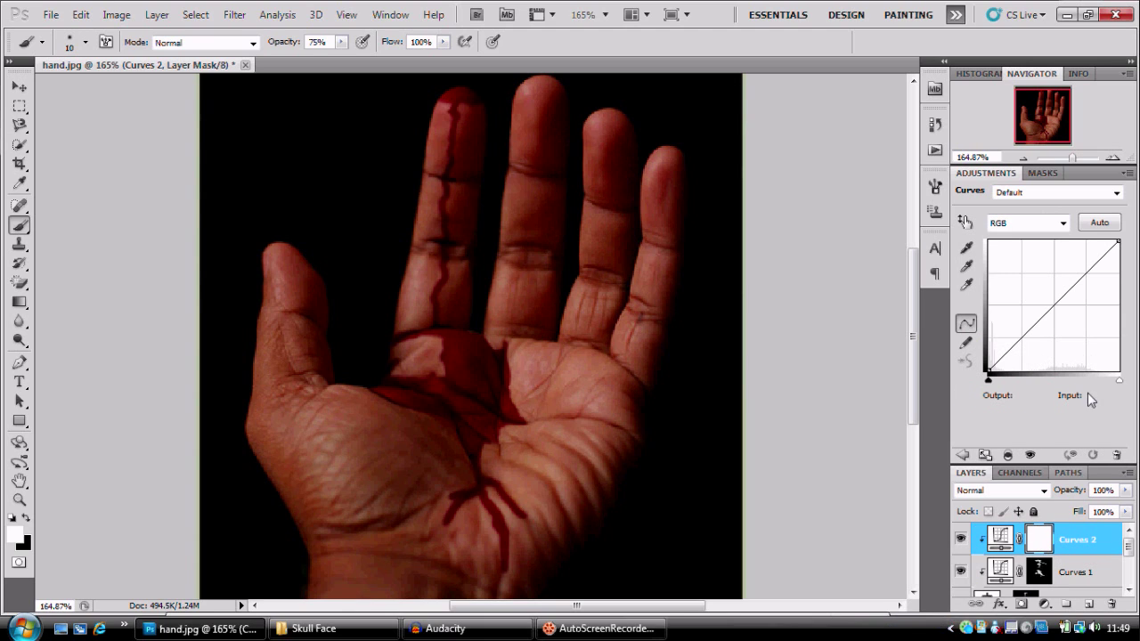
{"action": "left_click_drag", "start_coordinate": [1024, 335], "coordinate": [1037, 372]}
{"action": "left_click", "coordinate": [1034, 371]}
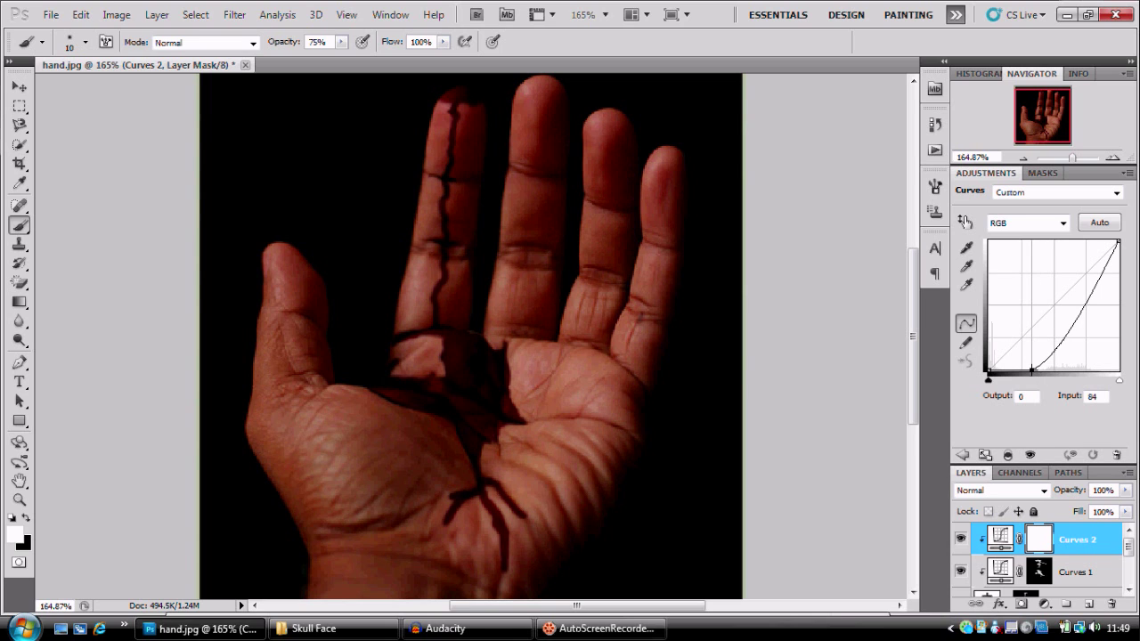
{"action": "key", "text": "ctrl+z"}
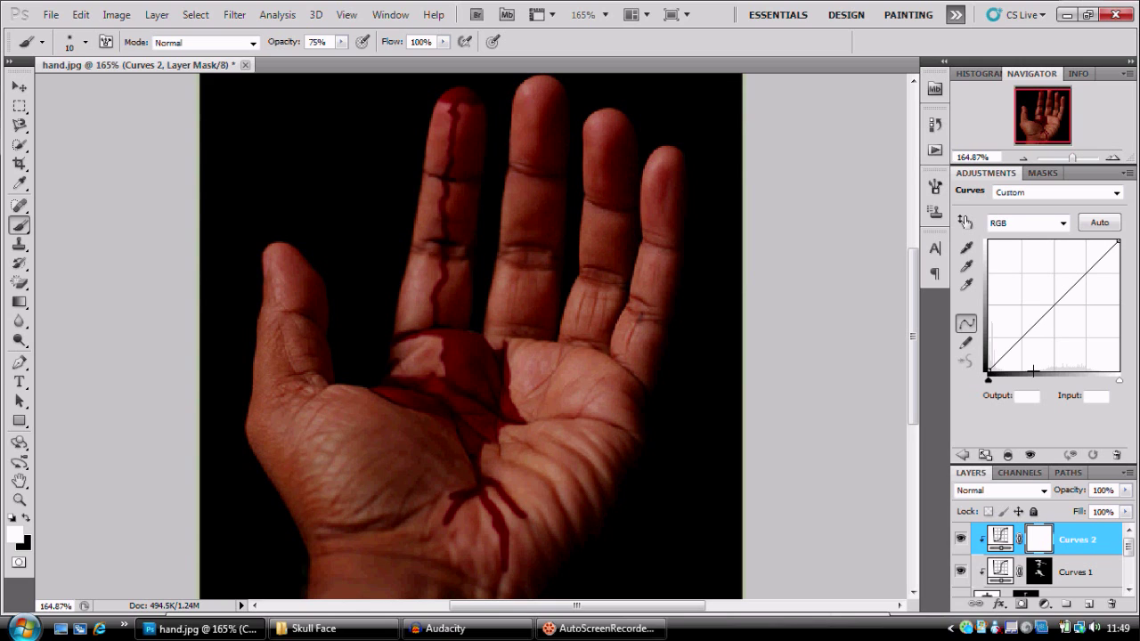
- Pull the Curves 2 curve down to Input 91, Output 1 and invert its mask to black
{"action": "left_click", "coordinate": [1033, 370]}
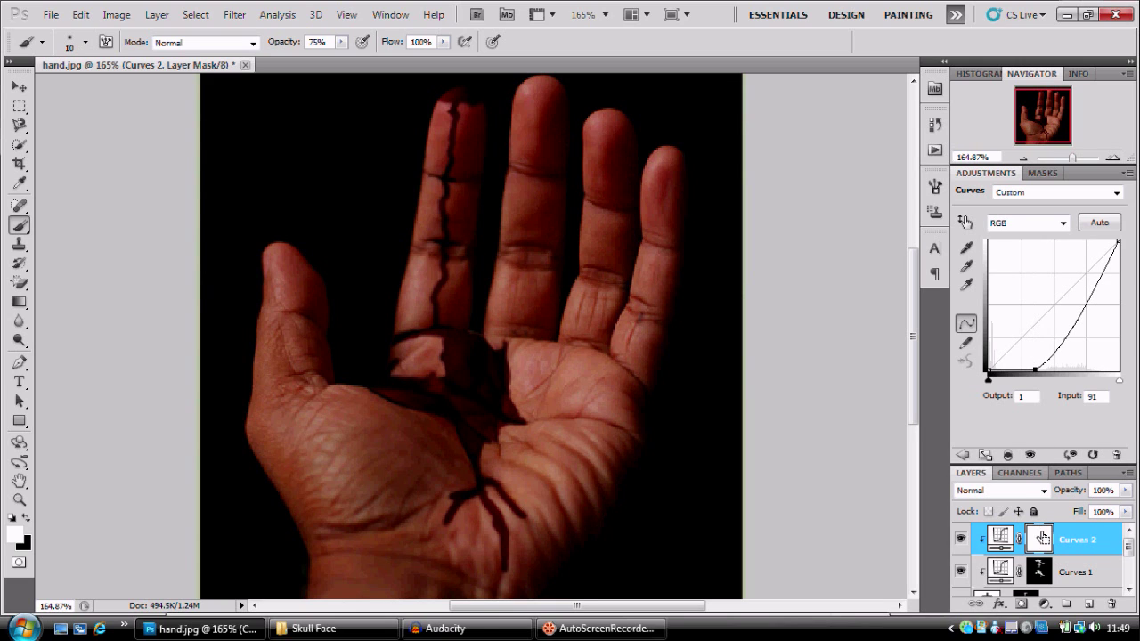
{"action": "key", "text": "ctrl+i"}
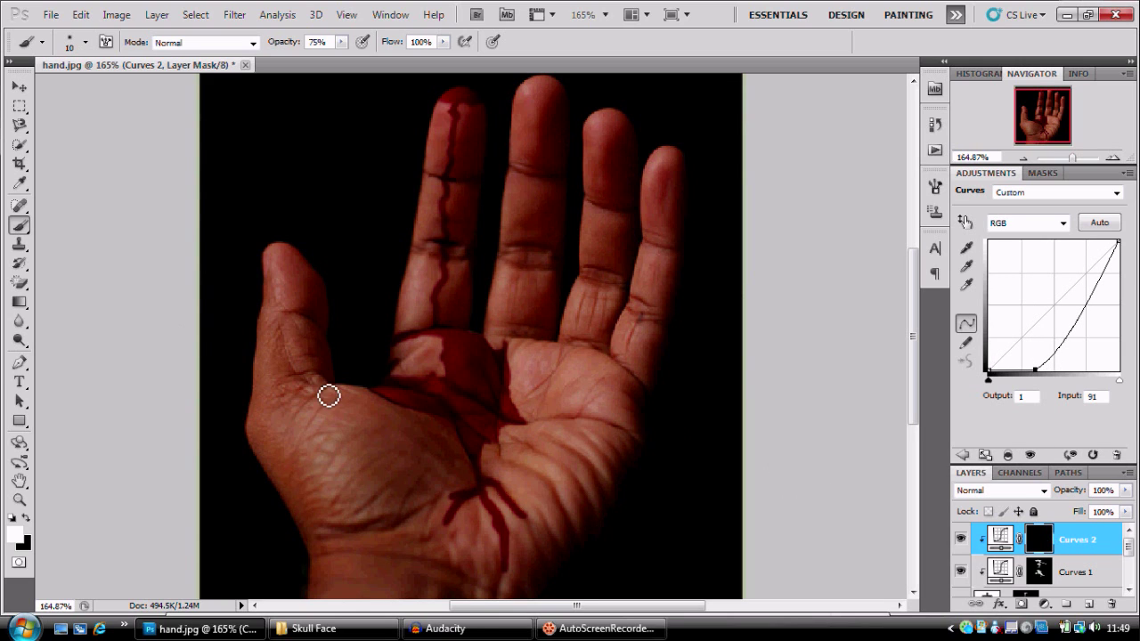
- Paint white shading on the Curves 2 mask over the palm's blood with the 10 px brush at 11% and 26% opacity
{"action": "right_click", "coordinate": [473, 385]}
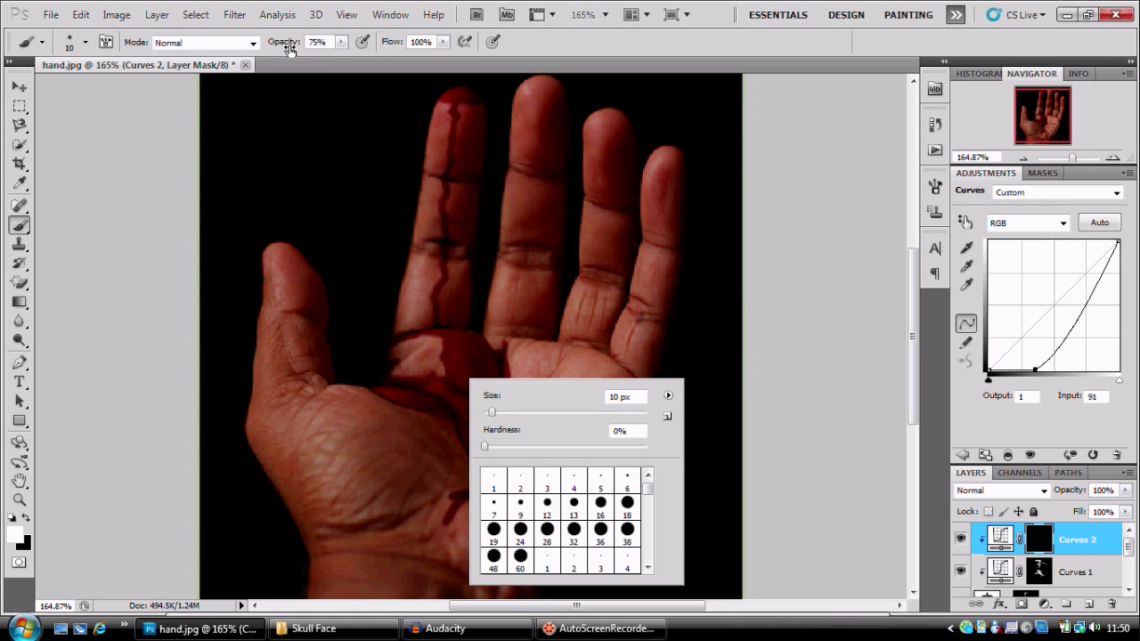
{"action": "left_click_drag", "start_coordinate": [290, 48], "coordinate": [226, 49]}
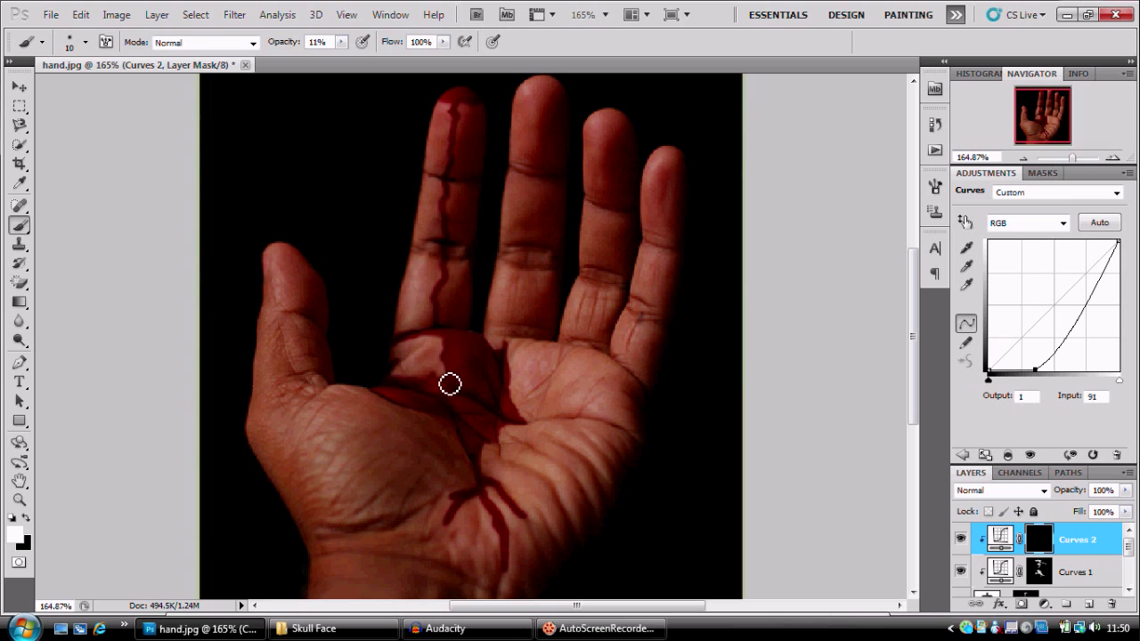
{"action": "right_click", "coordinate": [516, 425]}
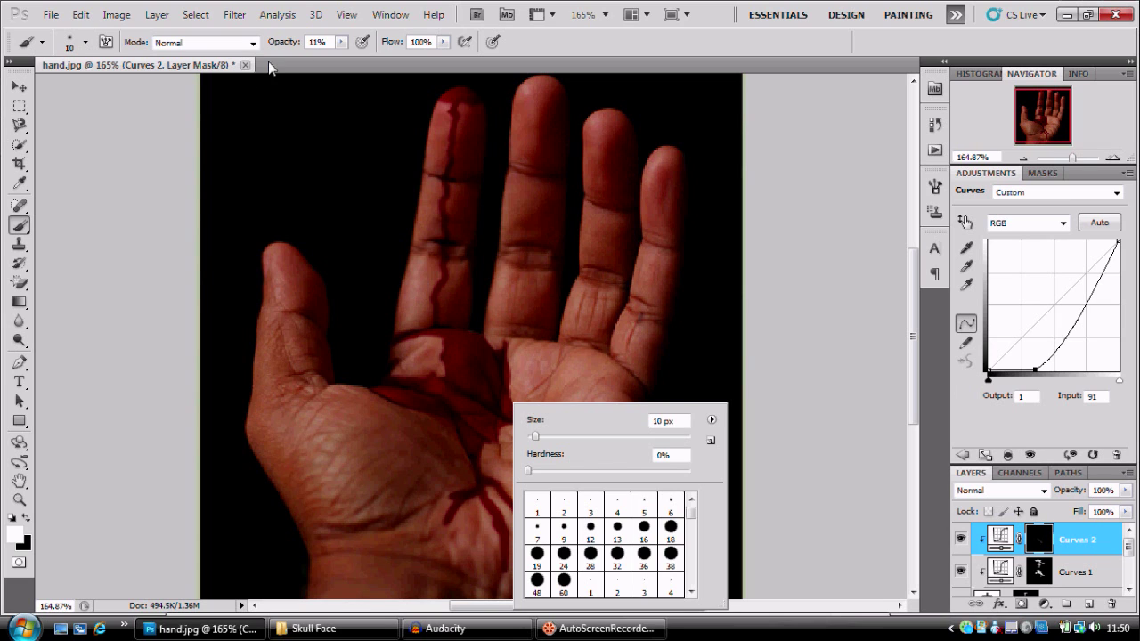
{"action": "left_click_drag", "start_coordinate": [287, 42], "coordinate": [294, 42]}
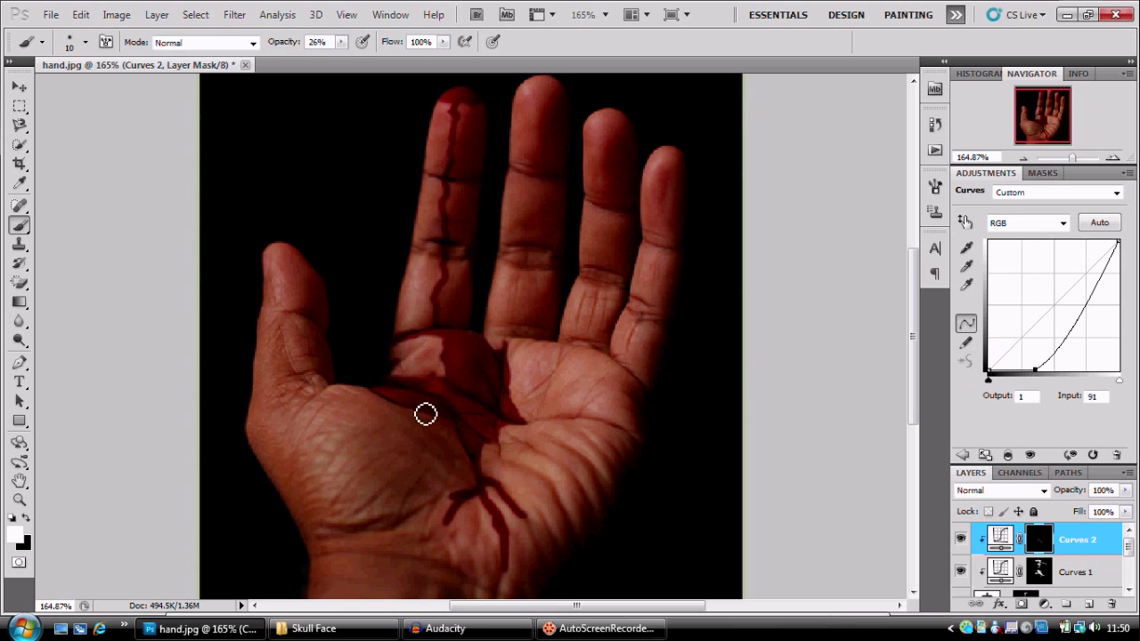
{"action": "left_click_drag", "start_coordinate": [415, 403], "coordinate": [394, 389]}
{"action": "left_click_drag", "start_coordinate": [523, 460], "coordinate": [540, 399]}
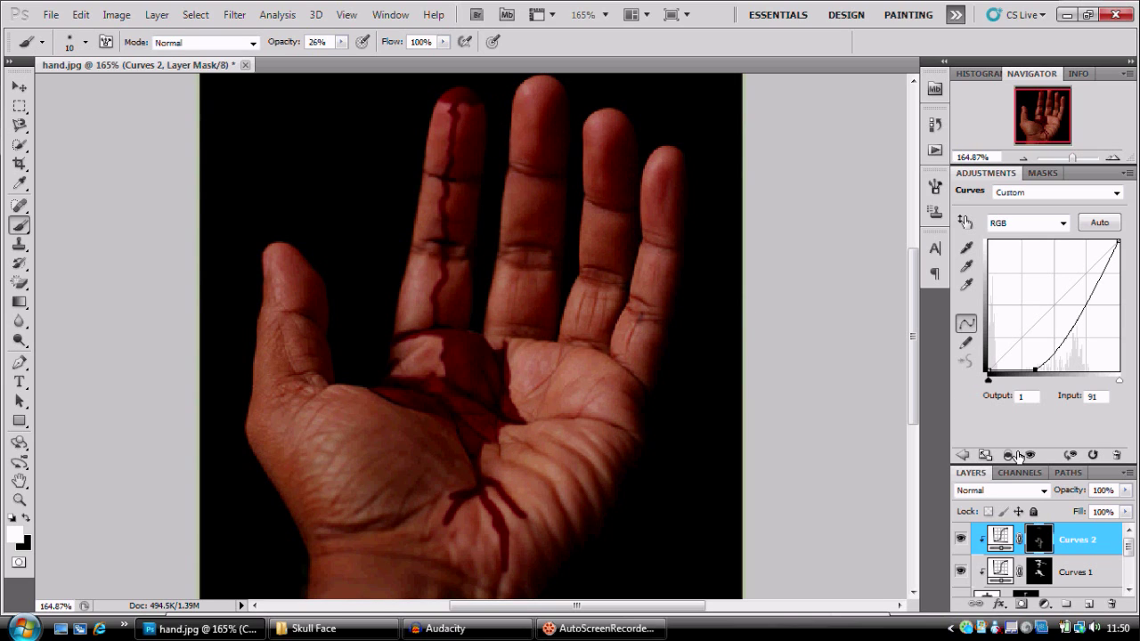
- Reshape the red on the index fingertip by painting black and white on the Color Balance 1 mask at 100% opacity
{"action": "left_click", "coordinate": [1090, 595]}
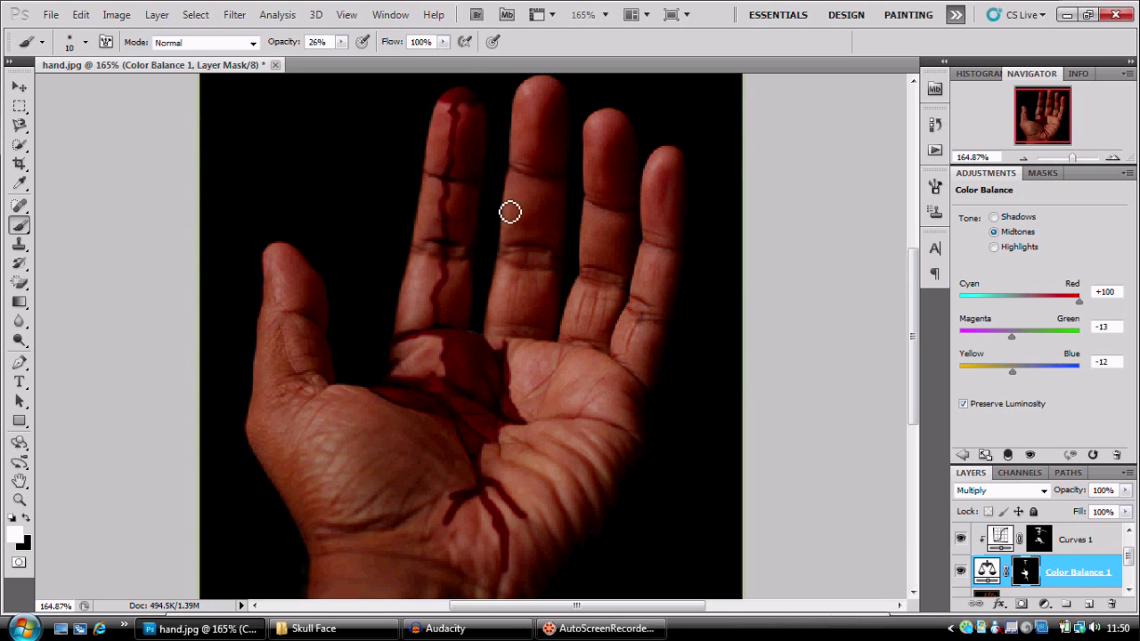
{"action": "key", "text": "x"}
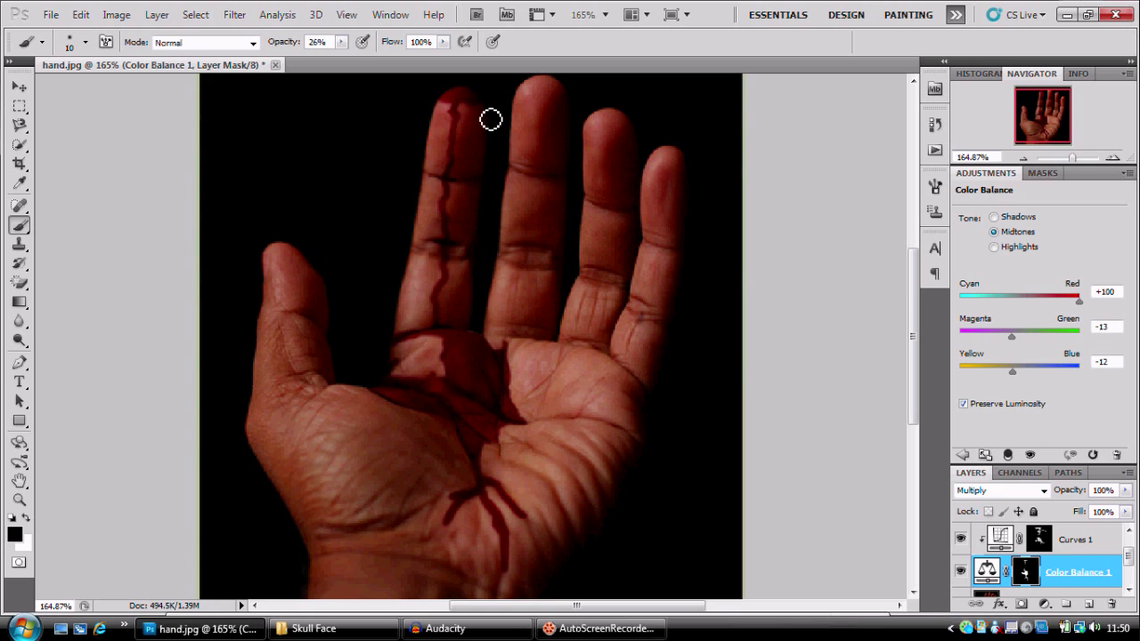
{"action": "left_click_drag", "start_coordinate": [274, 42], "coordinate": [368, 46]}
{"action": "left_click", "coordinate": [453, 112]}
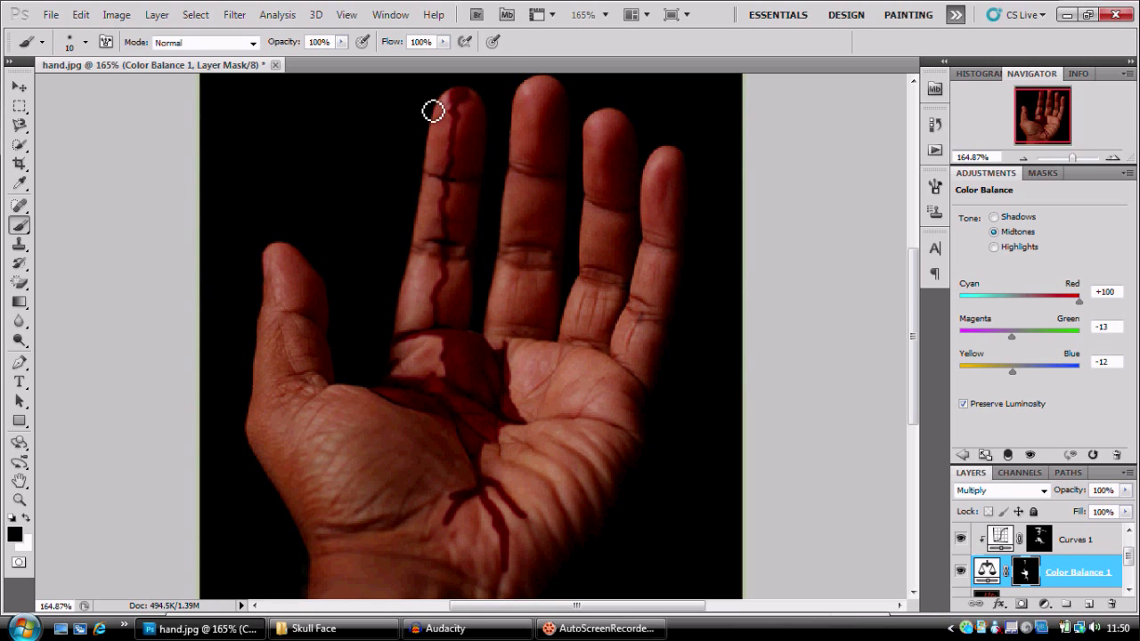
{"action": "key", "text": "x"}
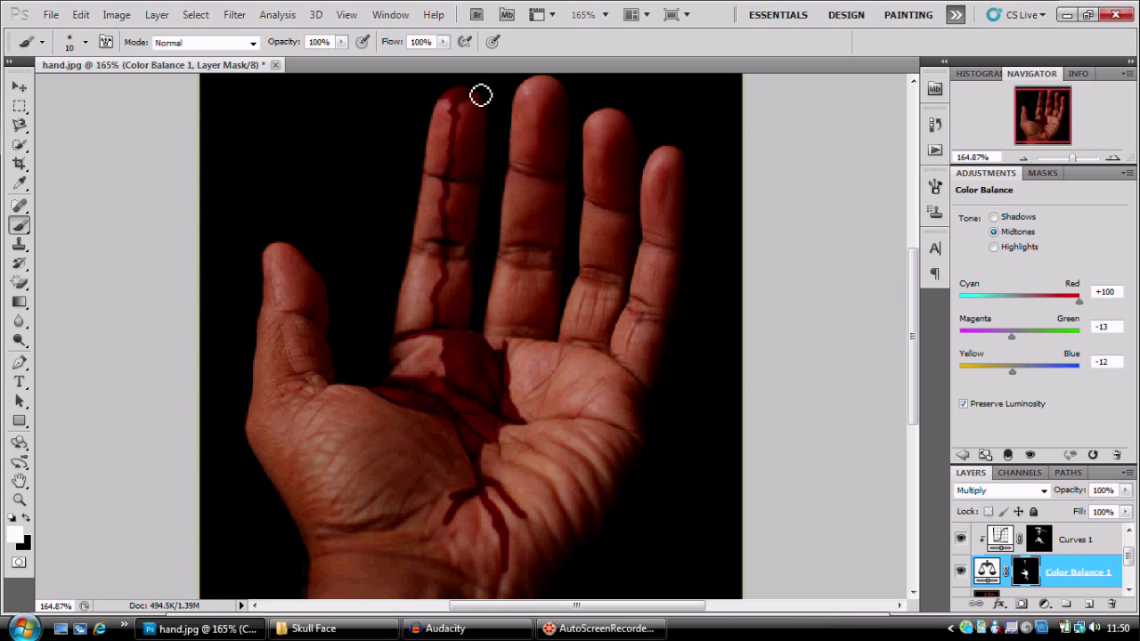
{"action": "left_click_drag", "start_coordinate": [483, 95], "coordinate": [534, 90]}
- Make the Background copy layer active
{"action": "left_click", "coordinate": [1112, 159]}
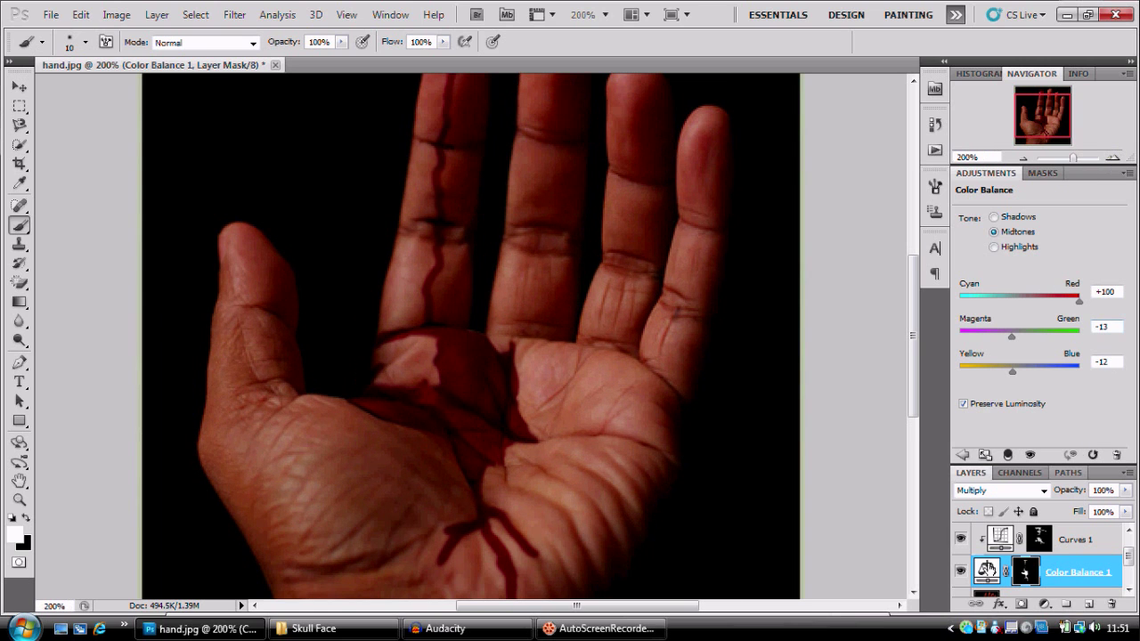
{"action": "scroll", "coordinate": [1038, 545], "scroll_direction": "down", "scroll_amount": 2}
{"action": "left_click", "coordinate": [1041, 549]}
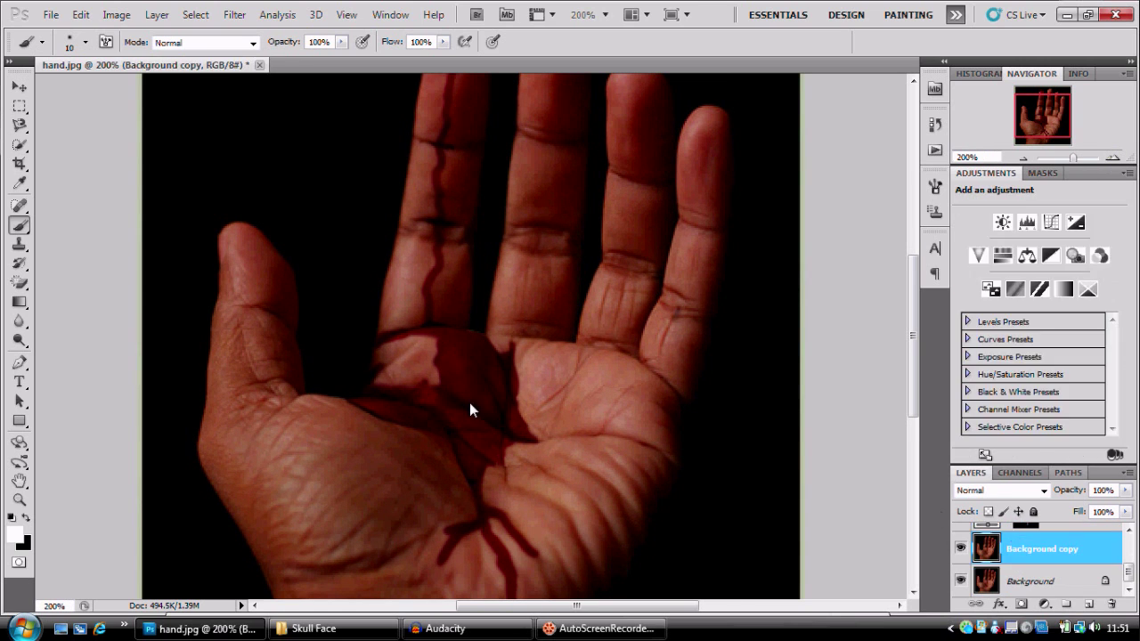
{"action": "scroll", "coordinate": [418, 348], "scroll_direction": "up", "scroll_amount": 5}
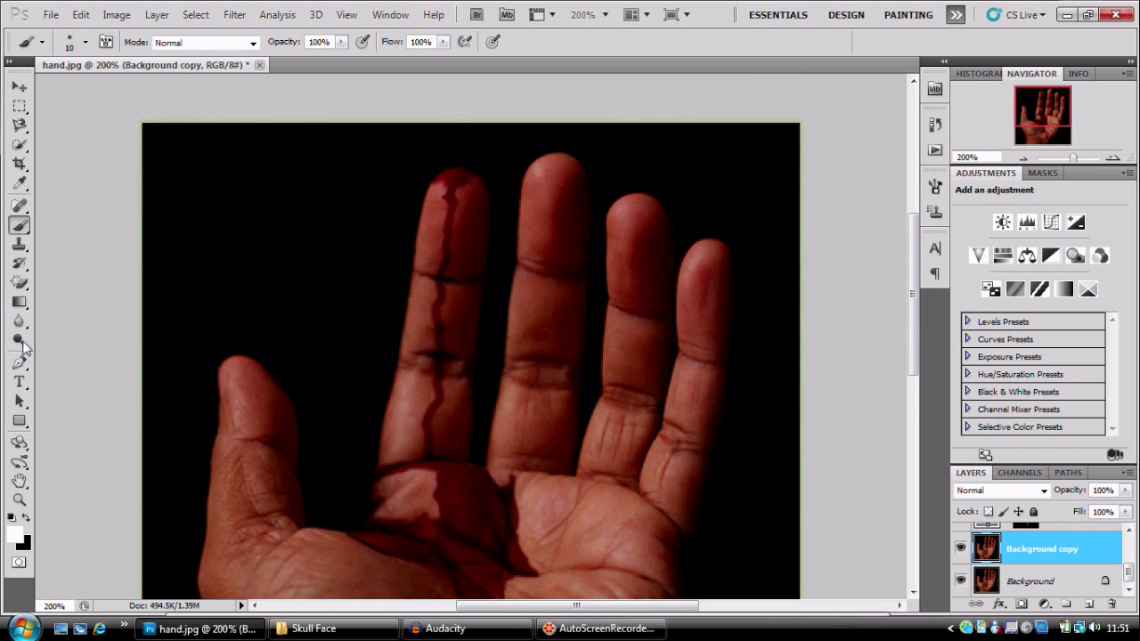
{"action": "left_click", "coordinate": [19, 340]}
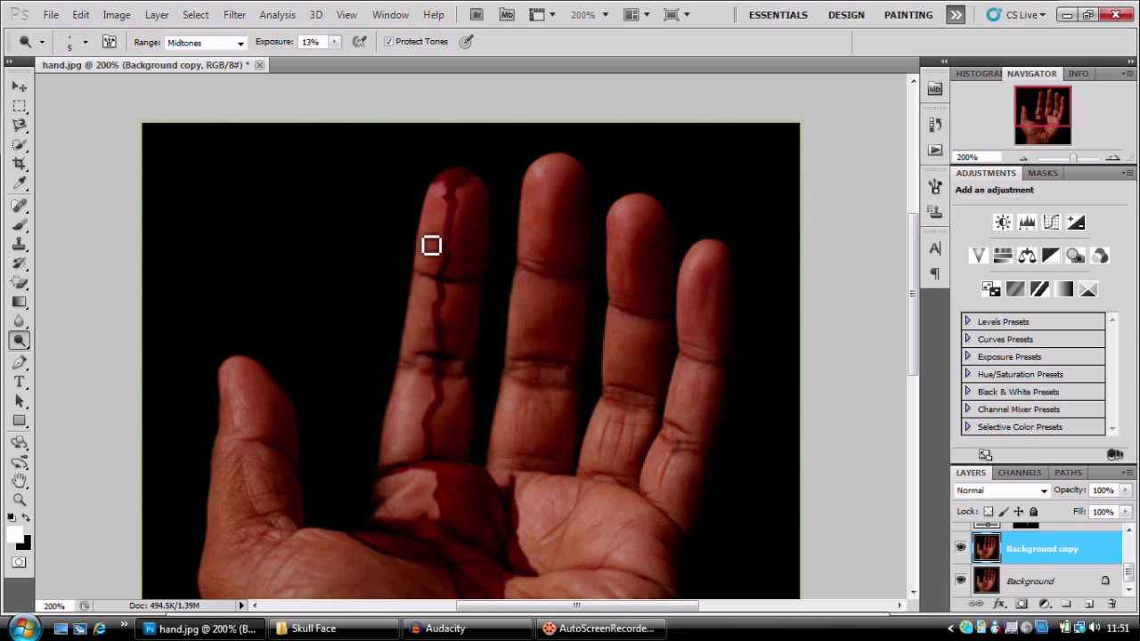
{"action": "left_click", "coordinate": [1112, 158]}
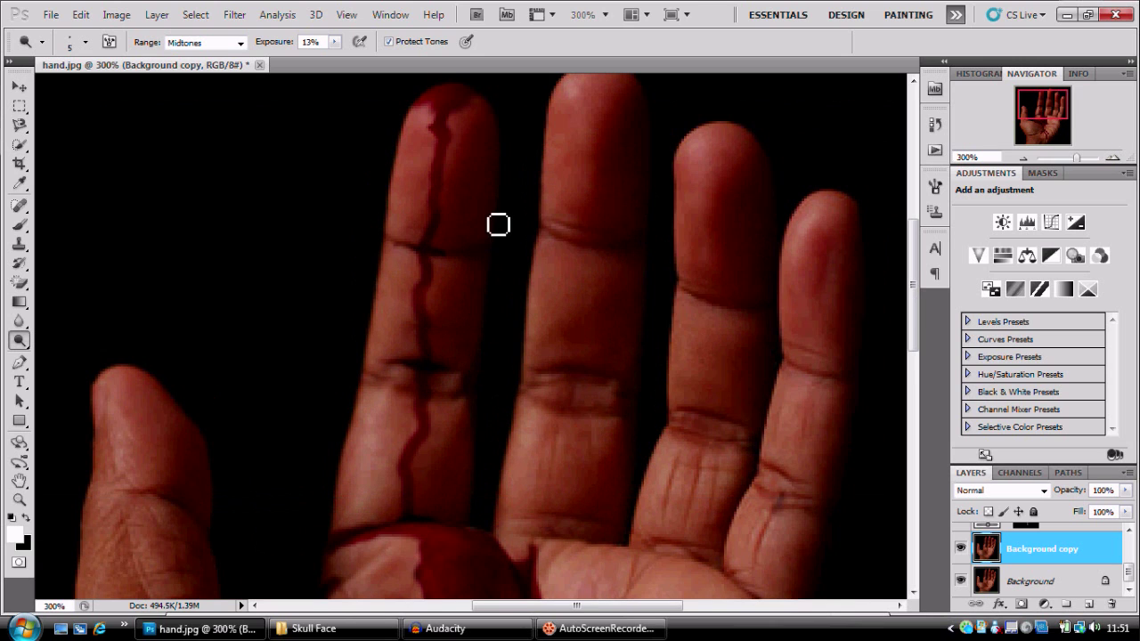
{"action": "right_click", "coordinate": [499, 223]}
{"action": "left_click", "coordinate": [657, 227]}
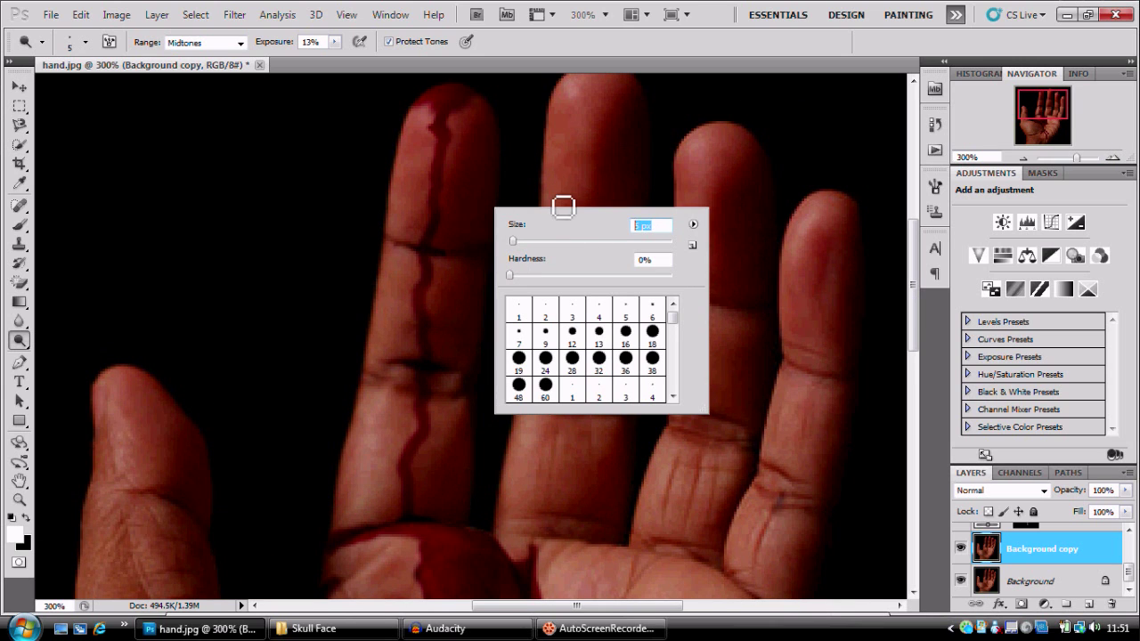
{"action": "type", "text": "2"}
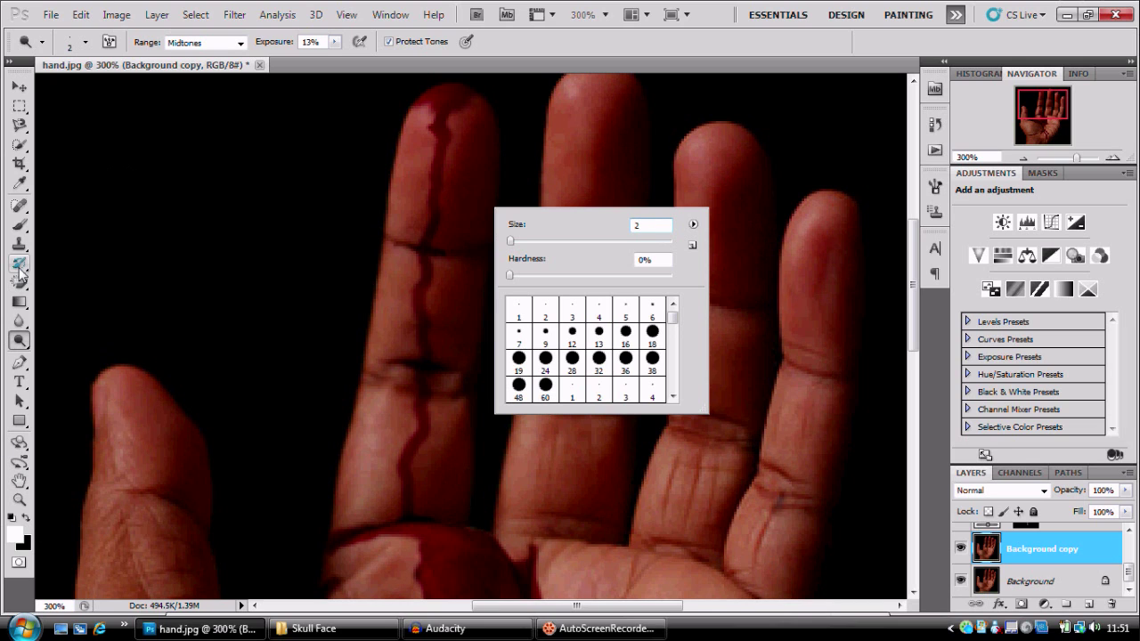
- Paint white highlights on the Background copy along the index fingertip's blood trail with a 3 px brush, lowering the opacity to 42%
{"action": "left_click", "coordinate": [20, 227]}
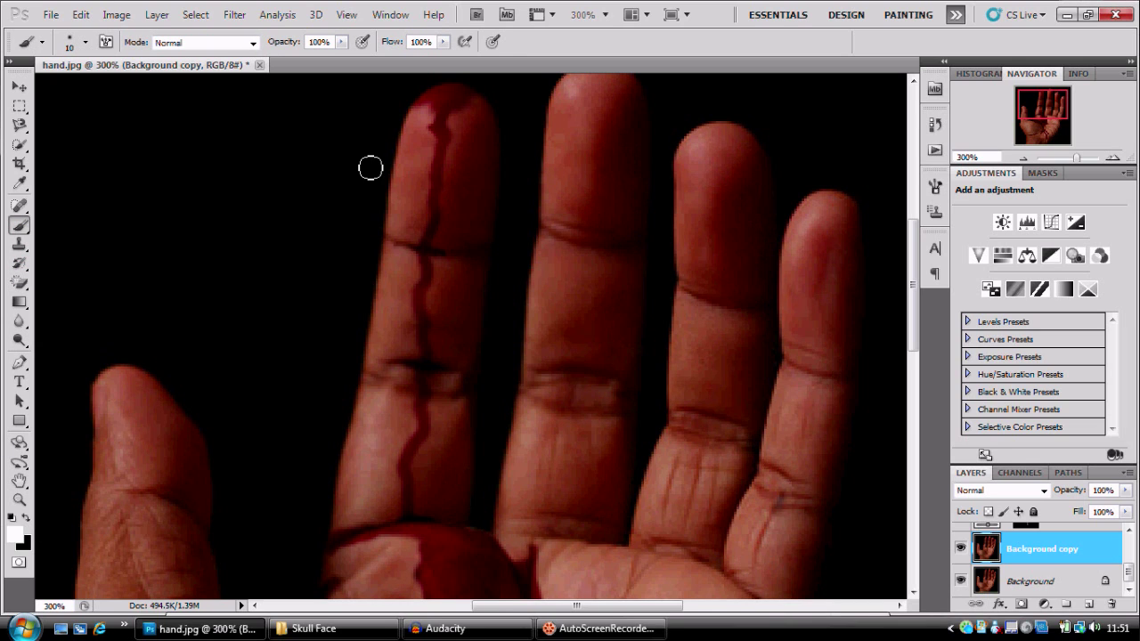
{"action": "right_click", "coordinate": [437, 175]}
{"action": "left_click_drag", "start_coordinate": [461, 209], "coordinate": [455, 209]}
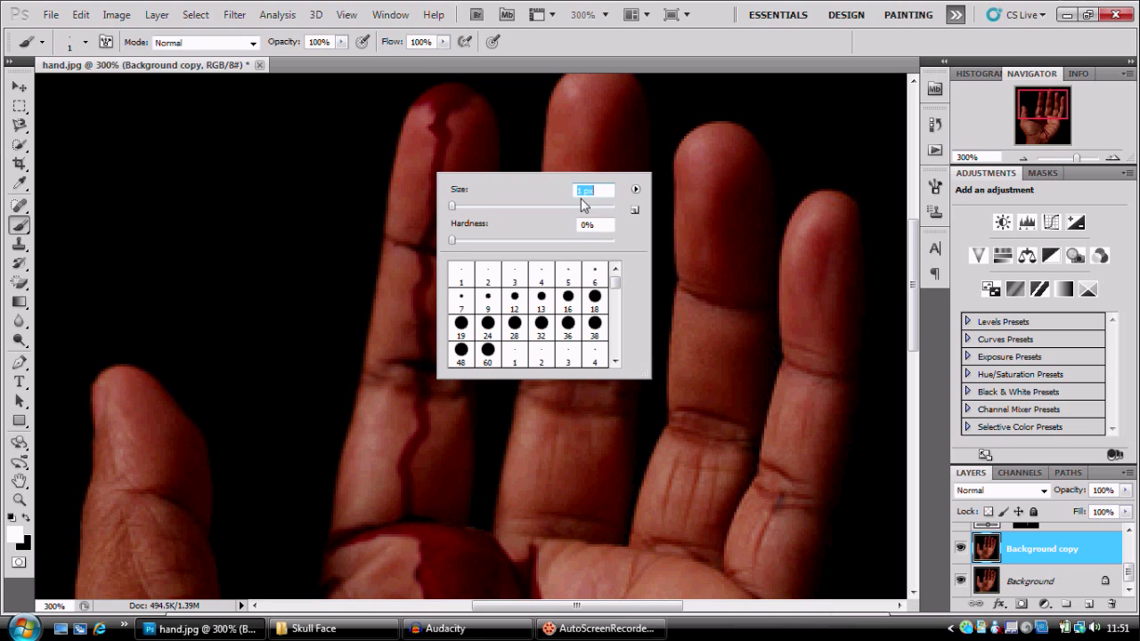
{"action": "key", "text": "Return"}
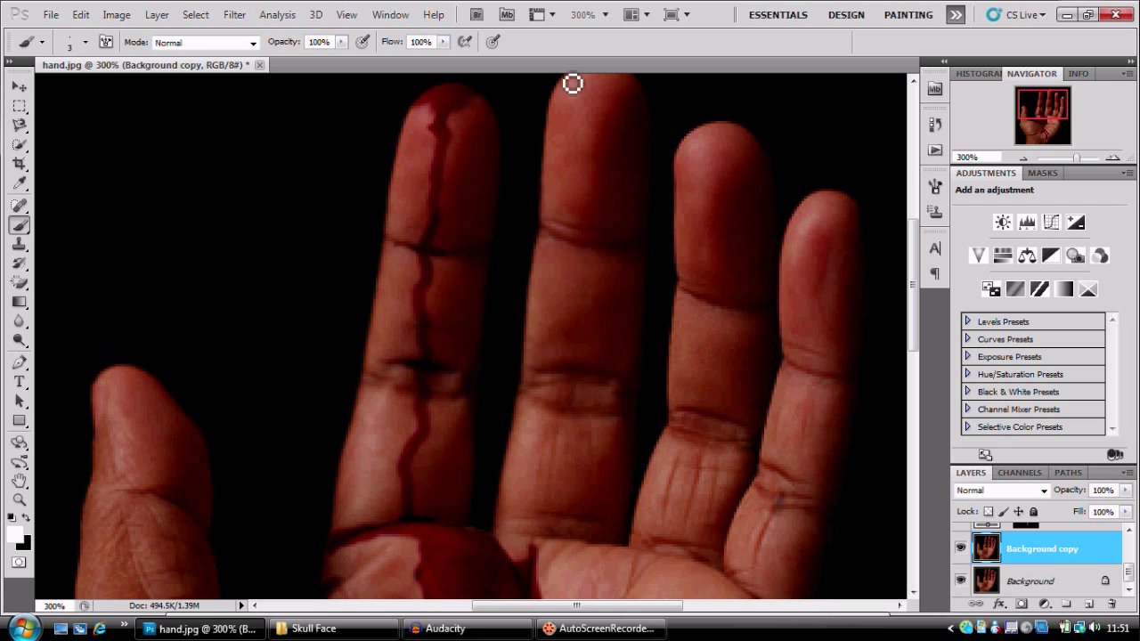
{"action": "mouse_move", "coordinate": [358, 589]}
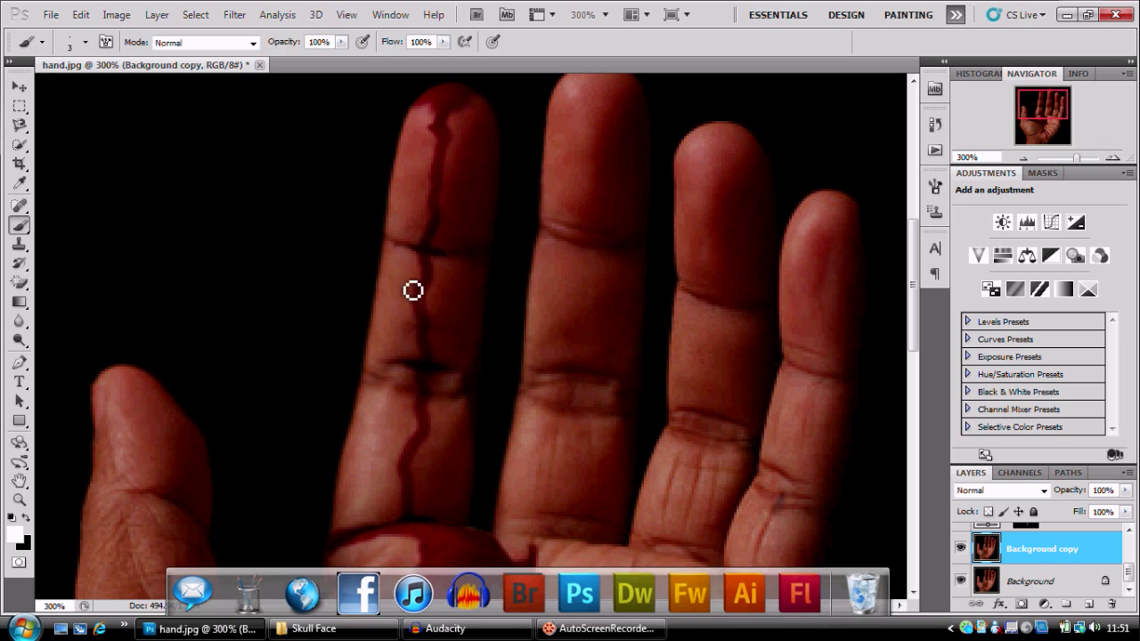
{"action": "left_click", "coordinate": [437, 154]}
{"action": "left_click_drag", "start_coordinate": [276, 49], "coordinate": [267, 49]}
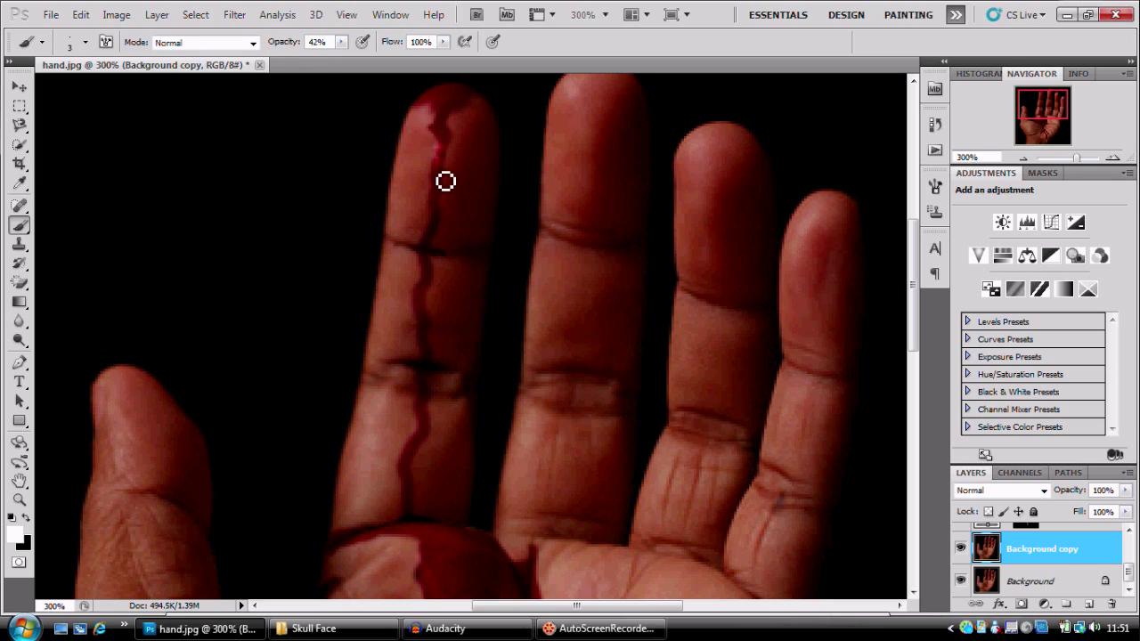
{"action": "left_click_drag", "start_coordinate": [437, 172], "coordinate": [433, 156]}
- Add white highlights to the blood trail on the middle and lower sections of the index finger
{"action": "left_click", "coordinate": [1022, 158]}
{"action": "left_click", "coordinate": [1021, 157]}
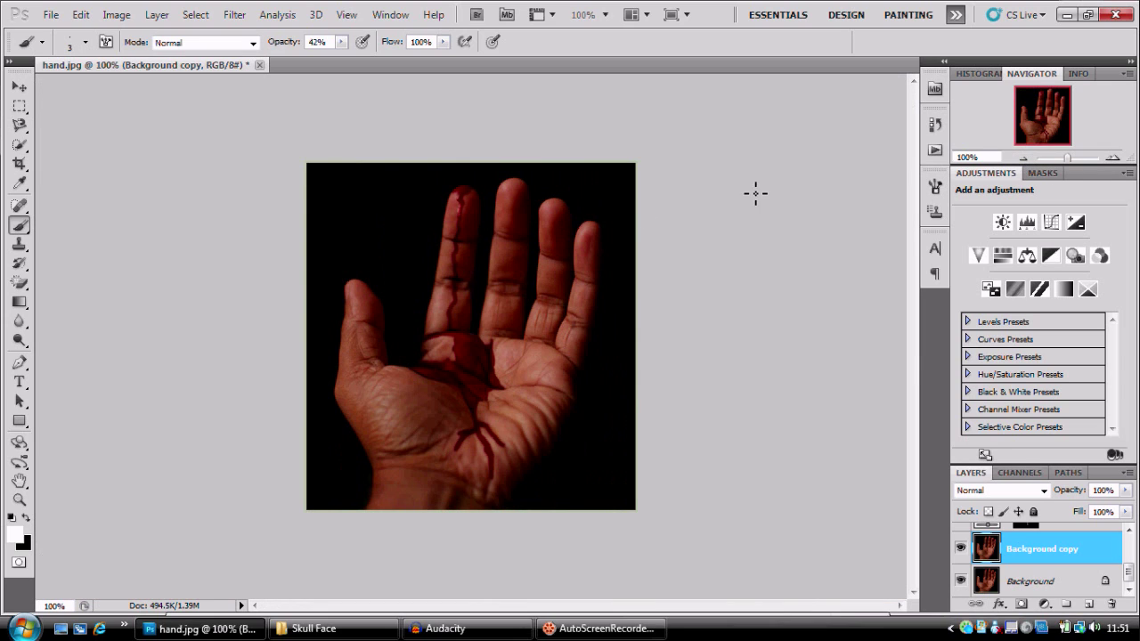
{"action": "left_click", "coordinate": [1112, 158]}
{"action": "left_click", "coordinate": [1112, 158]}
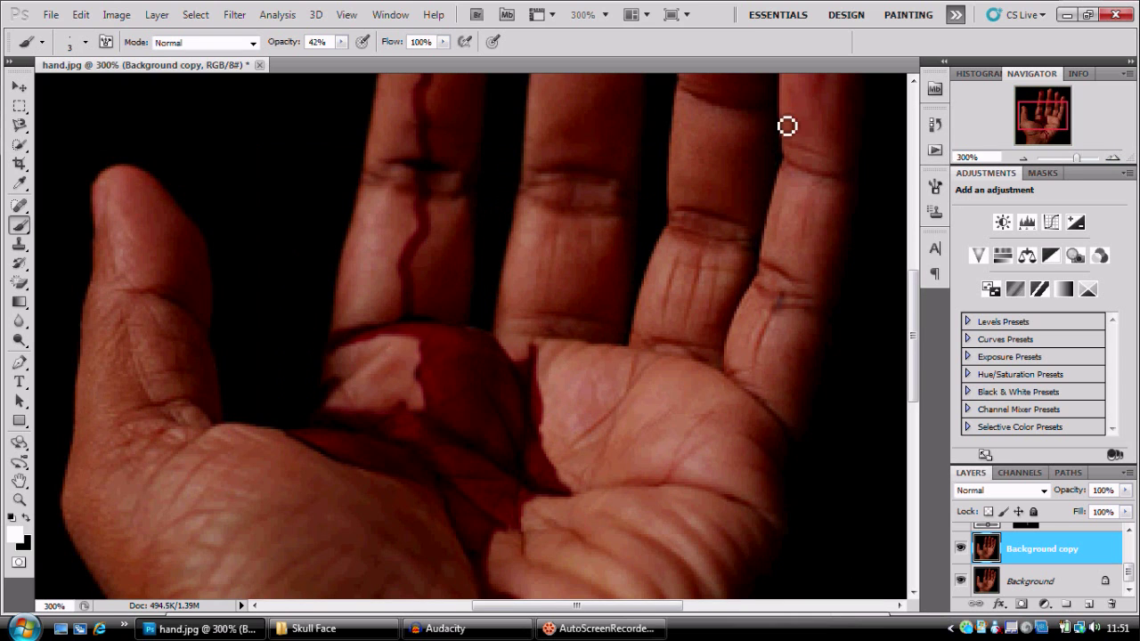
{"action": "left_click_drag", "start_coordinate": [1041, 121], "coordinate": [1041, 107]}
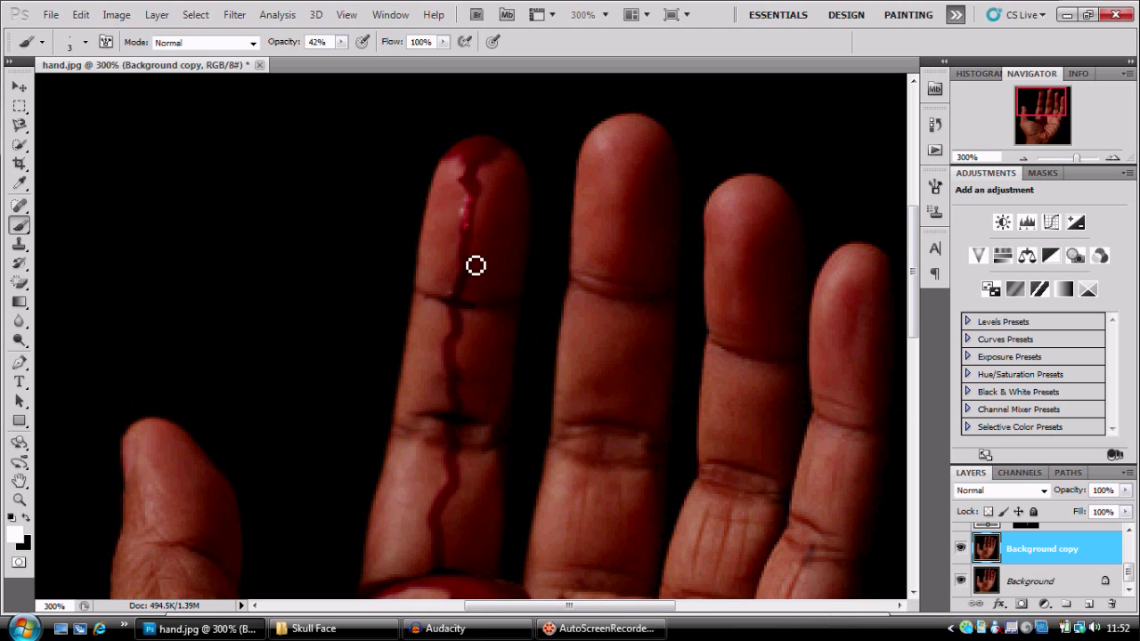
{"action": "left_click_drag", "start_coordinate": [455, 355], "coordinate": [453, 364]}
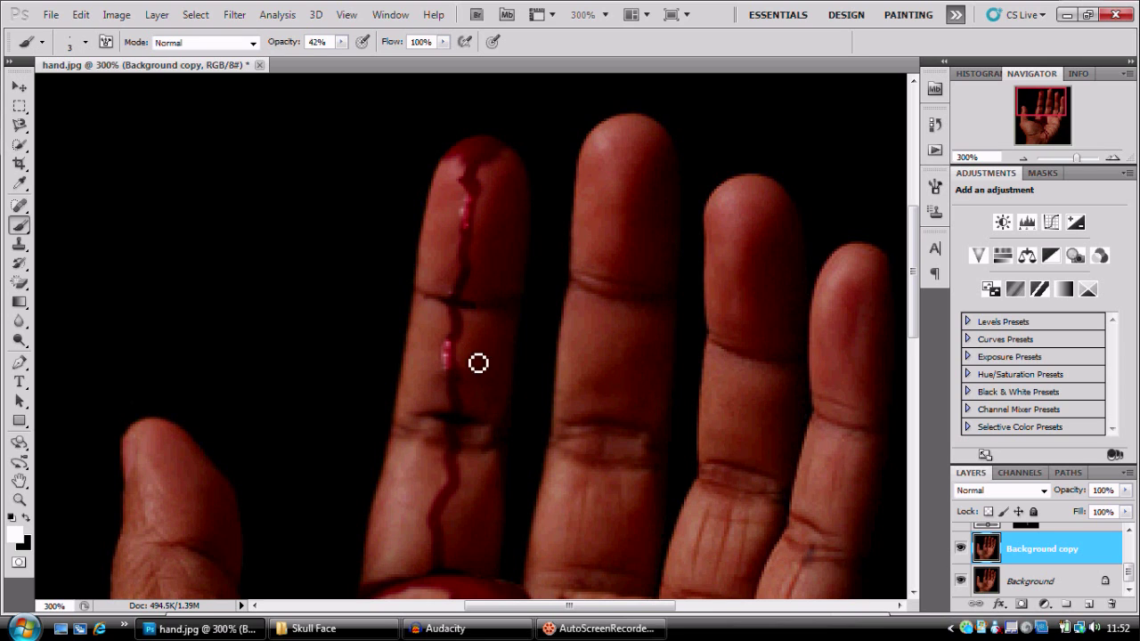
{"action": "scroll", "coordinate": [456, 470], "scroll_direction": "down", "scroll_amount": 2}
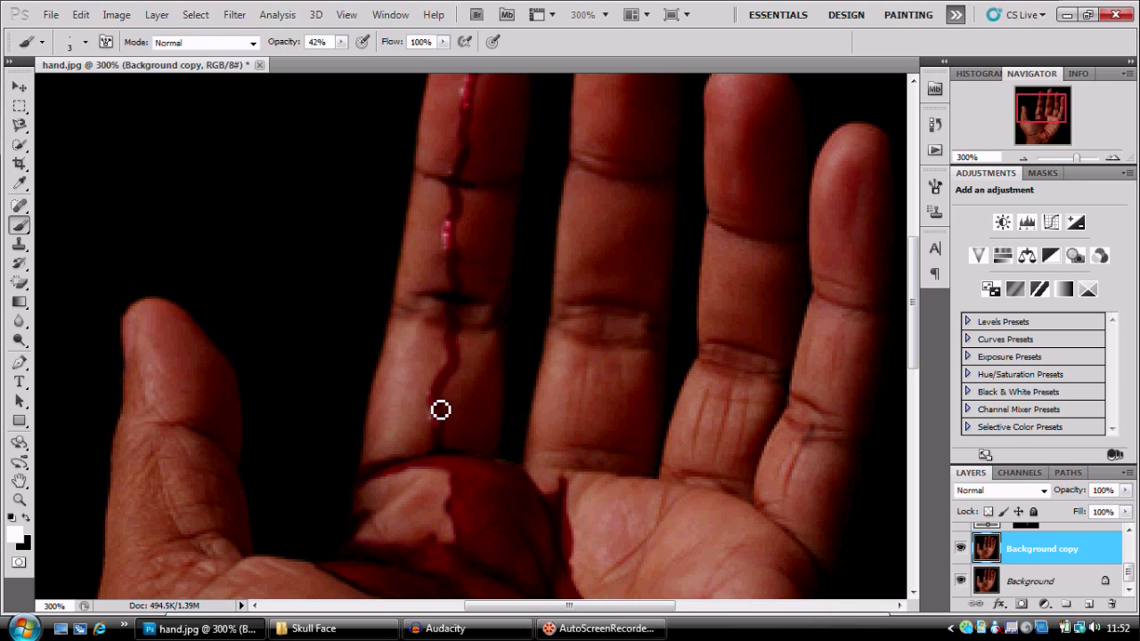
{"action": "left_click_drag", "start_coordinate": [441, 414], "coordinate": [441, 422]}
{"action": "scroll", "coordinate": [917, 283], "scroll_direction": "up", "scroll_amount": 2}
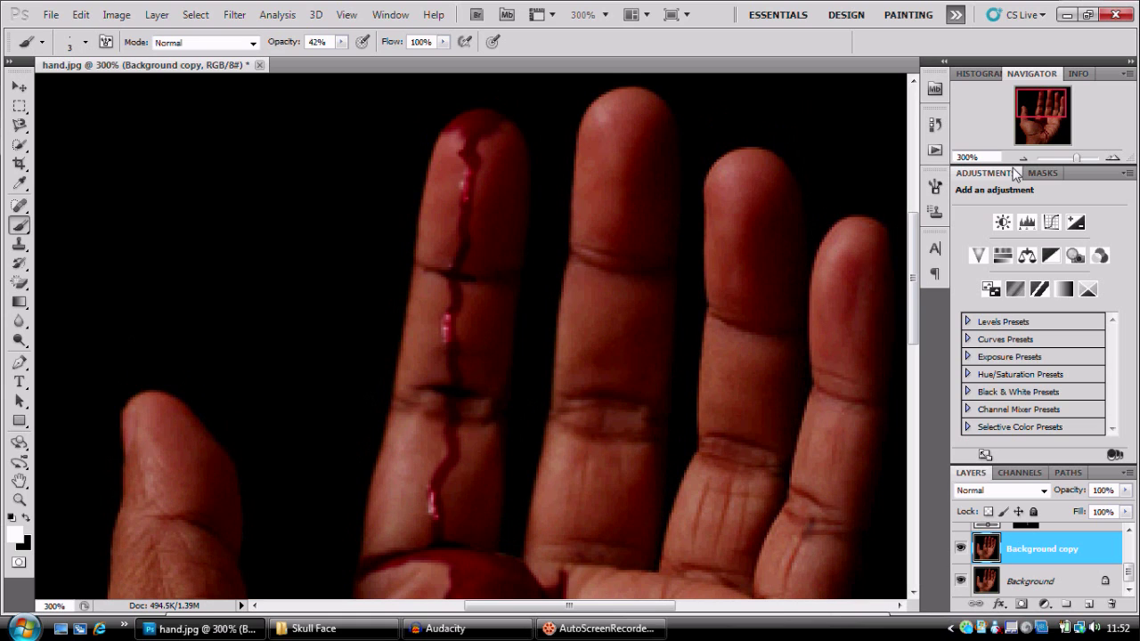
- Paint white on the Color Balance 1 mask around the index finger's highlights, using an 8 px brush at 100% opacity
{"action": "scroll", "coordinate": [1032, 538], "scroll_direction": "up", "scroll_amount": 1}
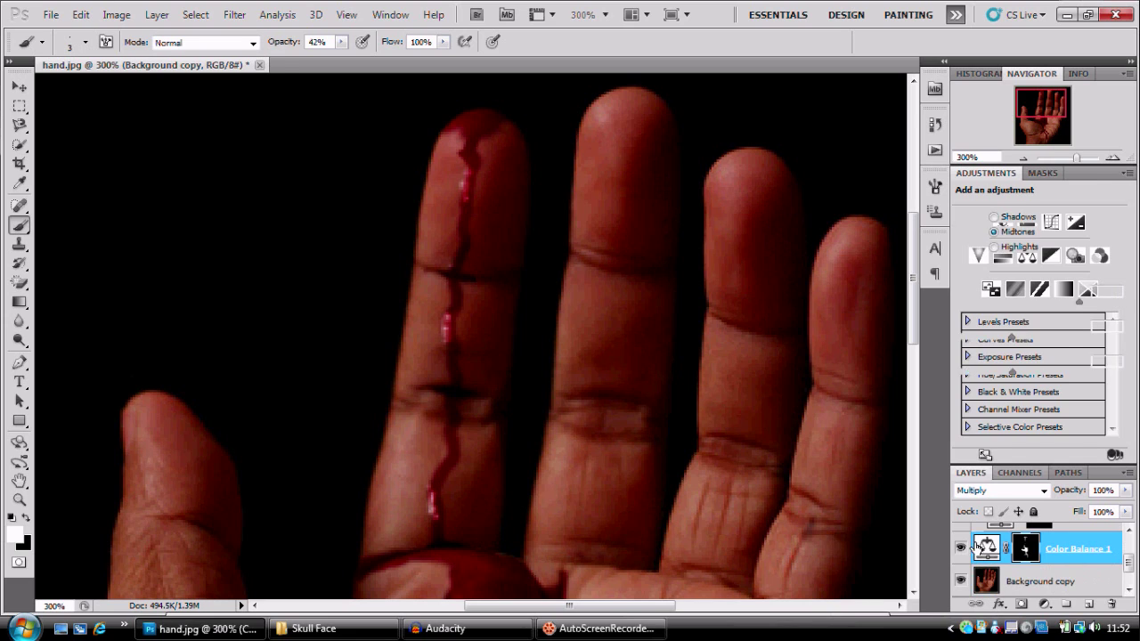
{"action": "left_click", "coordinate": [1026, 550]}
{"action": "key", "text": "x"}
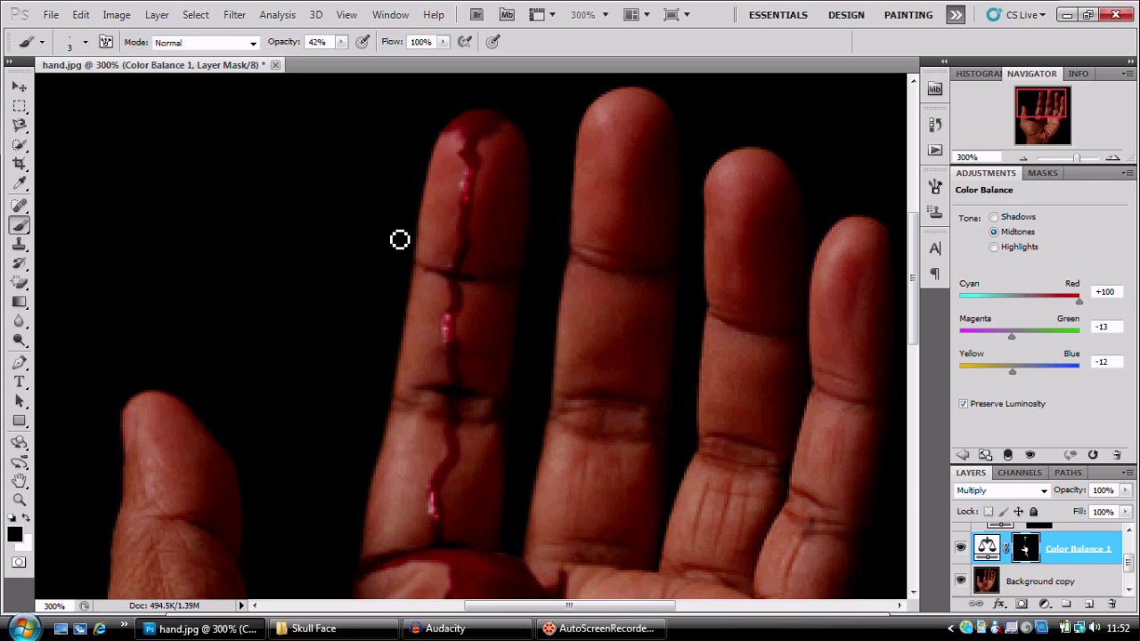
{"action": "key", "text": "x"}
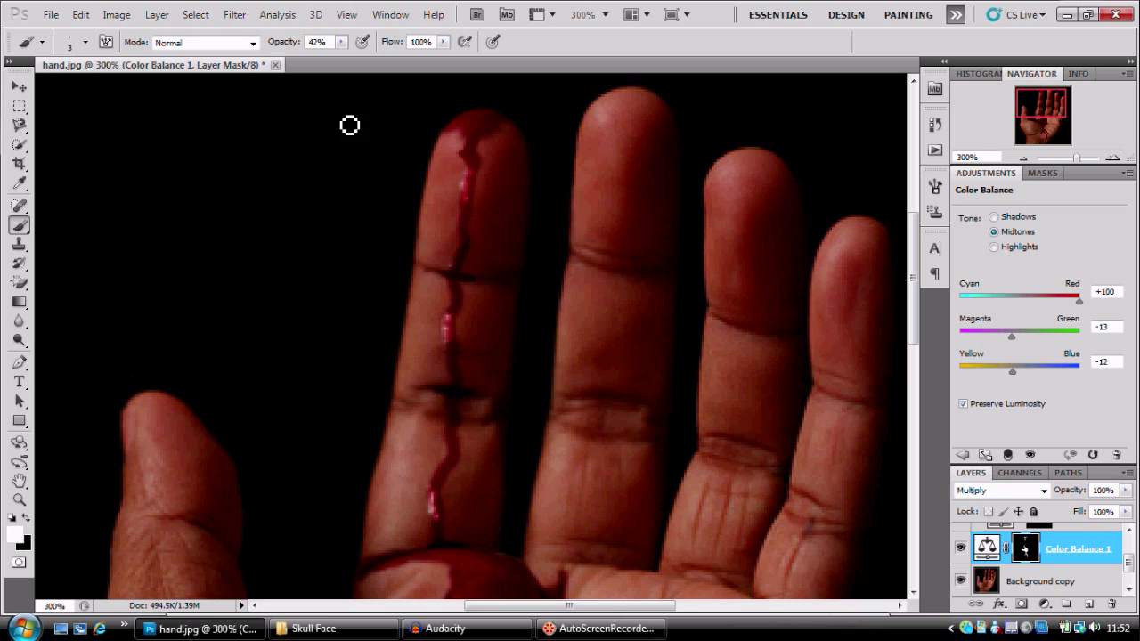
{"action": "right_click", "coordinate": [401, 200]}
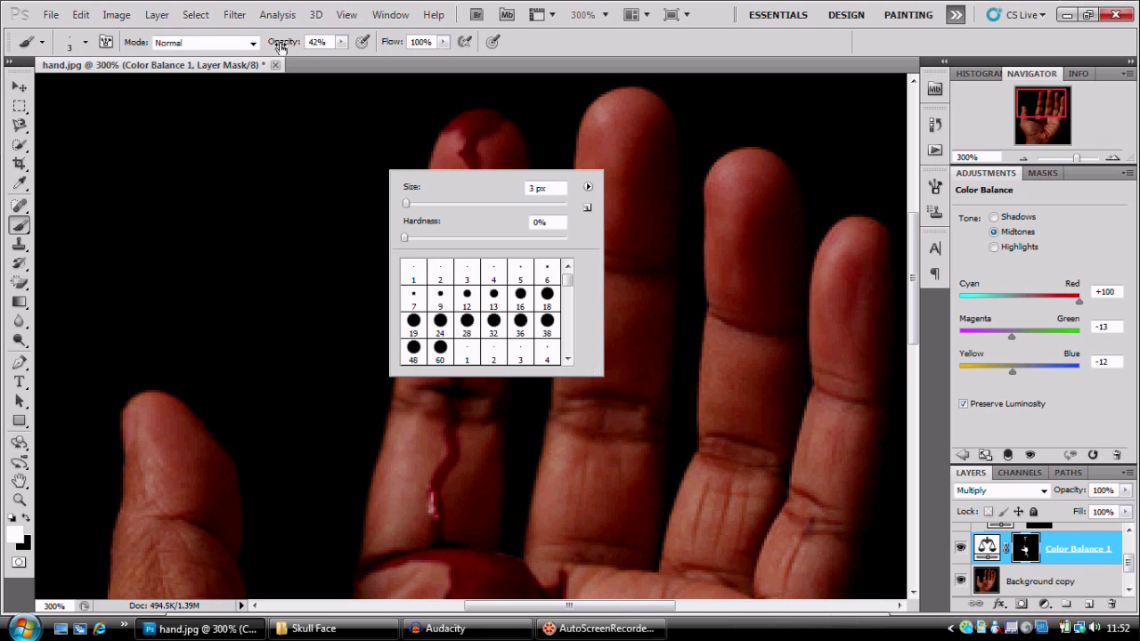
{"action": "left_click_drag", "start_coordinate": [280, 47], "coordinate": [333, 50]}
{"action": "right_click", "coordinate": [481, 231]}
{"action": "left_click_drag", "start_coordinate": [482, 232], "coordinate": [490, 233]}
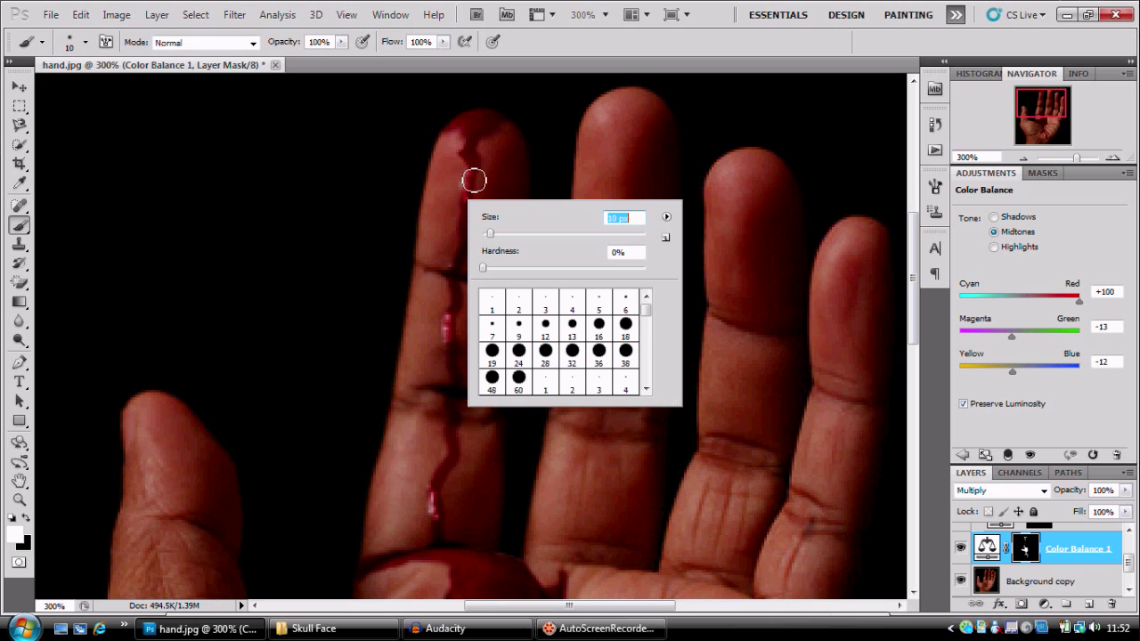
{"action": "left_click", "coordinate": [489, 232]}
{"action": "mouse_move", "coordinate": [471, 179]}
{"action": "left_mouse_down"}
{"action": "mouse_move", "coordinate": [471, 207]}
{"action": "mouse_move", "coordinate": [473, 172]}
{"action": "mouse_move", "coordinate": [470, 338]}
{"action": "mouse_move", "coordinate": [455, 325]}
{"action": "mouse_move", "coordinate": [453, 345]}
{"action": "mouse_move", "coordinate": [456, 316]}
{"action": "left_mouse_up"}
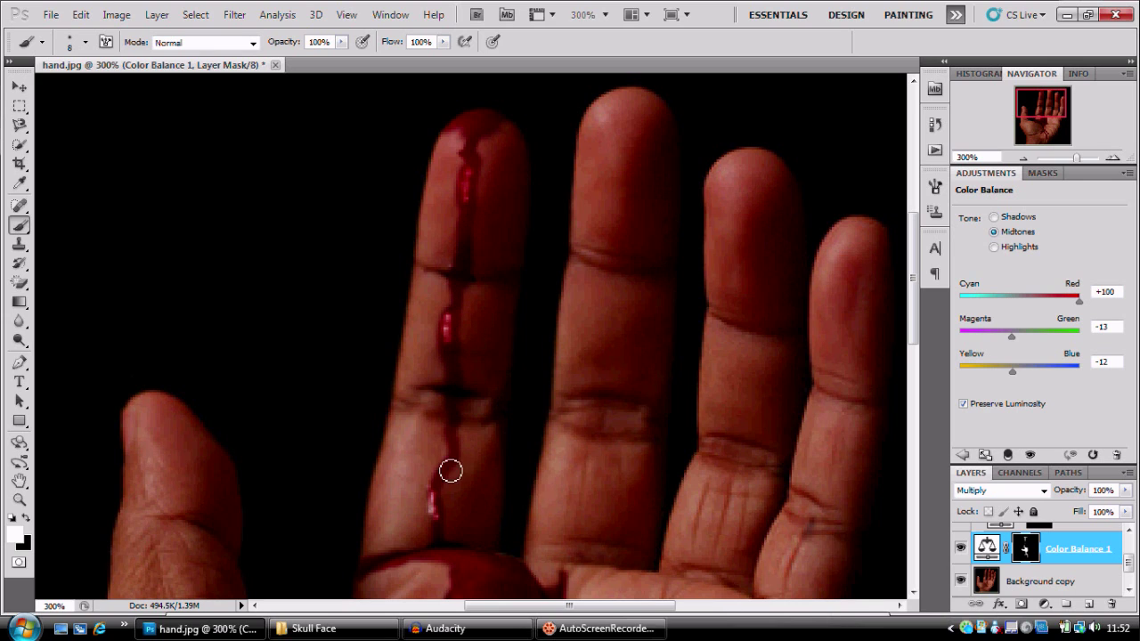
{"action": "left_click_drag", "start_coordinate": [438, 507], "coordinate": [437, 519]}
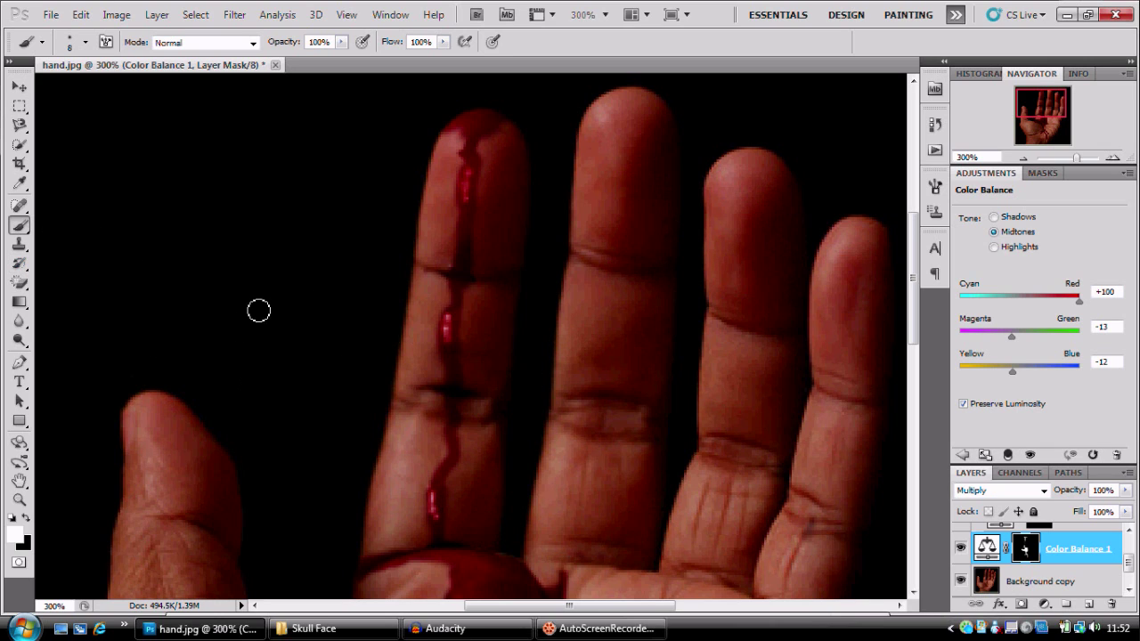
- Trim the excess red around the index finger's highlights by painting black on the Color Balance 1 mask, undoing the last stroke
{"action": "key", "text": "x"}
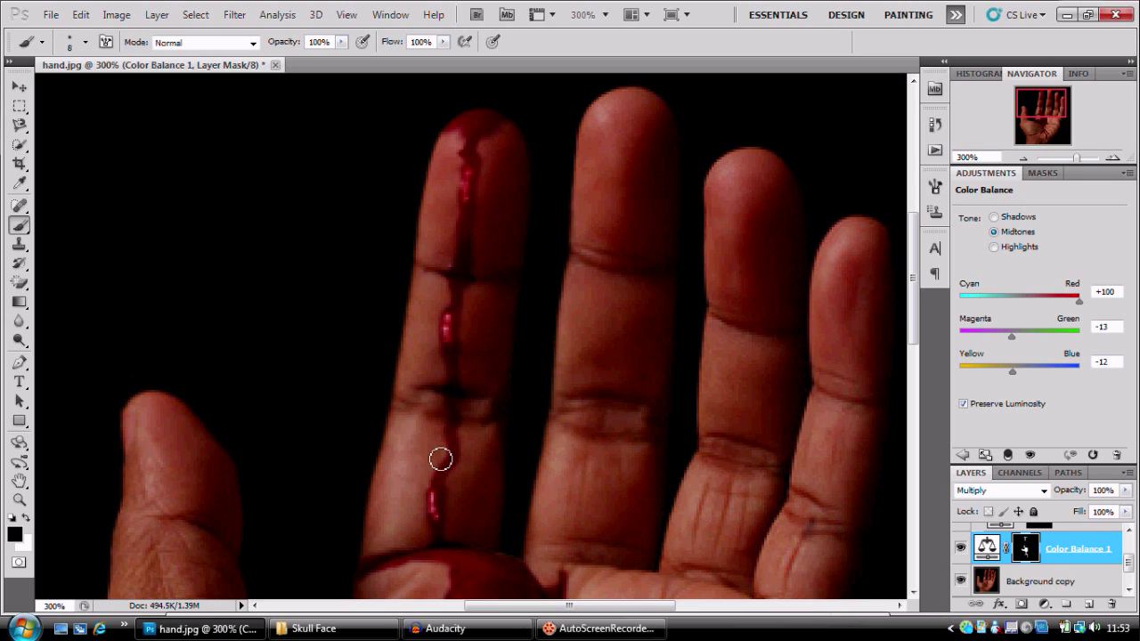
{"action": "mouse_move", "coordinate": [419, 491]}
{"action": "left_mouse_down"}
{"action": "mouse_move", "coordinate": [430, 528]}
{"action": "mouse_move", "coordinate": [445, 455]}
{"action": "mouse_move", "coordinate": [510, 424]}
{"action": "mouse_move", "coordinate": [471, 441]}
{"action": "mouse_move", "coordinate": [414, 499]}
{"action": "mouse_move", "coordinate": [427, 528]}
{"action": "left_mouse_up"}
{"action": "key", "text": "ctrl+z"}
{"action": "left_click_drag", "start_coordinate": [1075, 160], "coordinate": [1071, 162]}
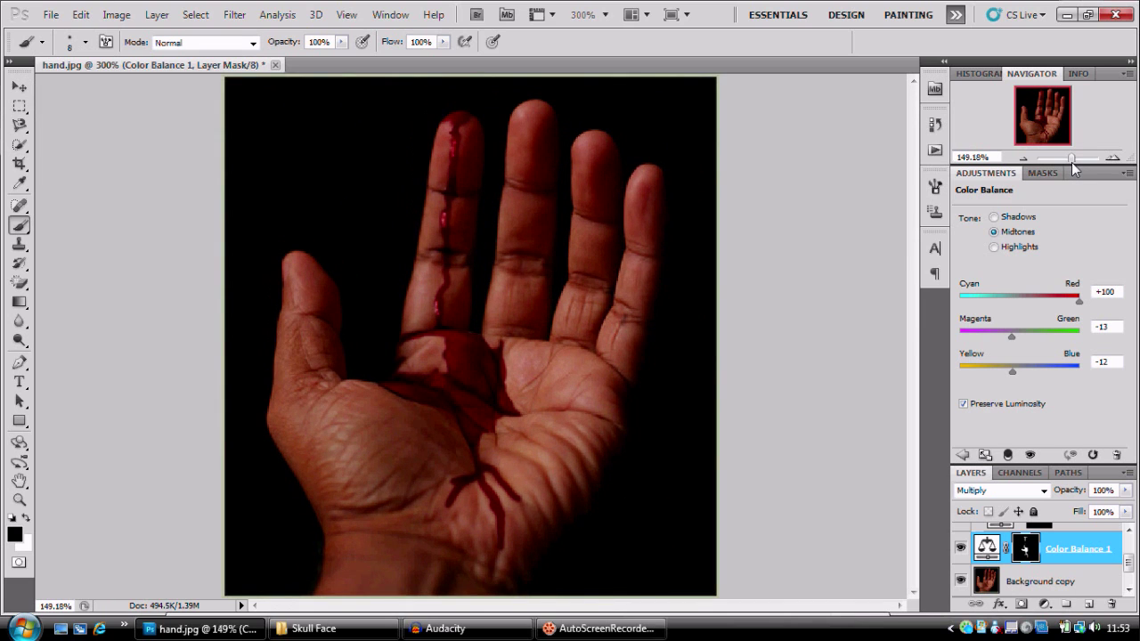
- Try painting another white highlight on the Background copy above the index finger's upper joint with a 2 px brush, lowering the opacity to 56%
{"action": "key", "text": "x"}
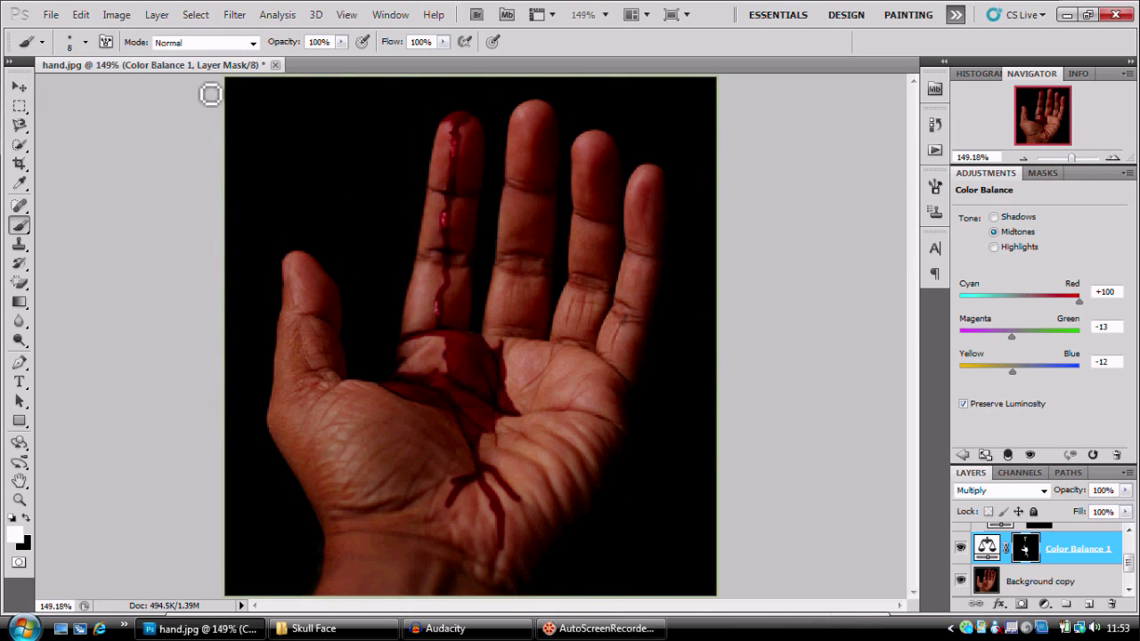
{"action": "right_click", "coordinate": [452, 228]}
{"action": "left_click_drag", "start_coordinate": [474, 260], "coordinate": [466, 260]}
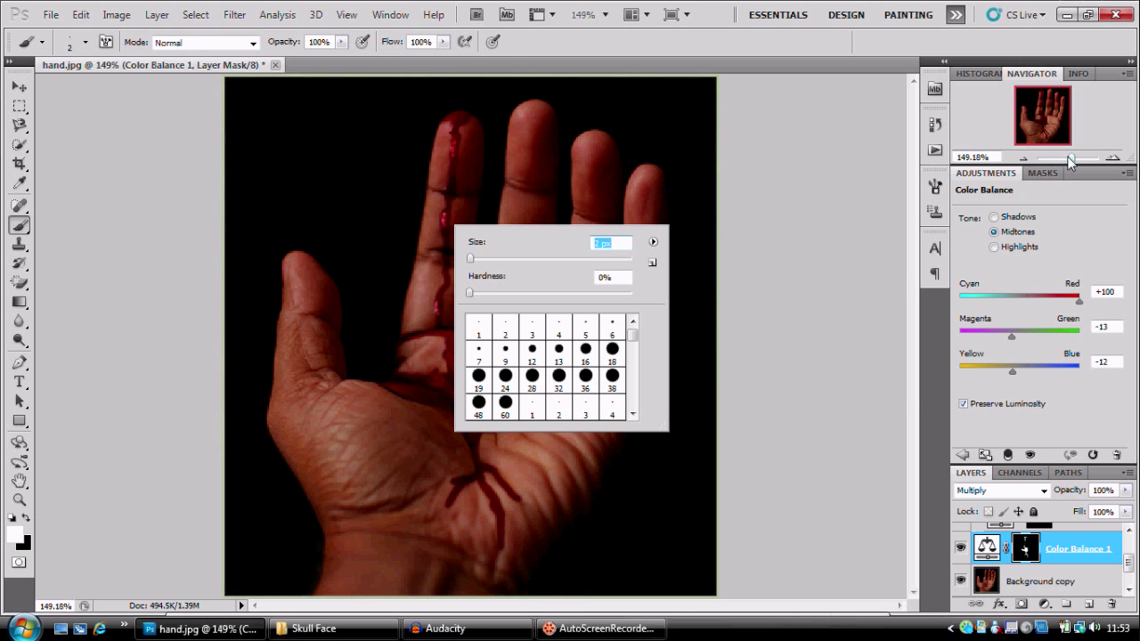
{"action": "left_click_drag", "start_coordinate": [1069, 159], "coordinate": [1078, 158]}
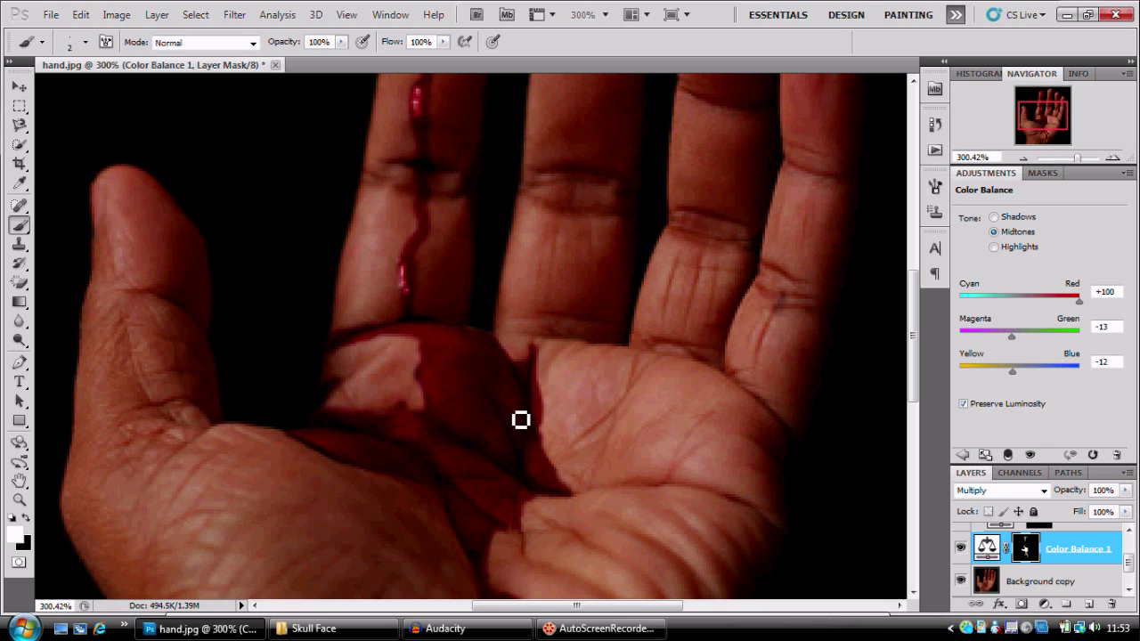
{"action": "scroll", "coordinate": [440, 245], "scroll_direction": "up", "scroll_amount": 3}
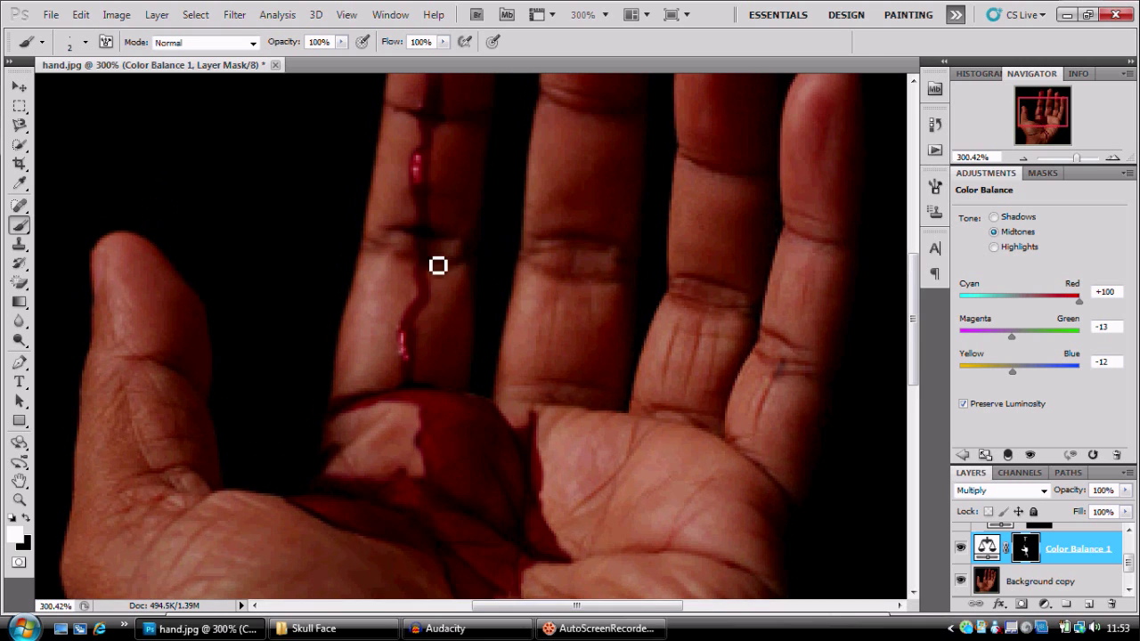
{"action": "scroll", "coordinate": [434, 303], "scroll_direction": "up", "scroll_amount": 1}
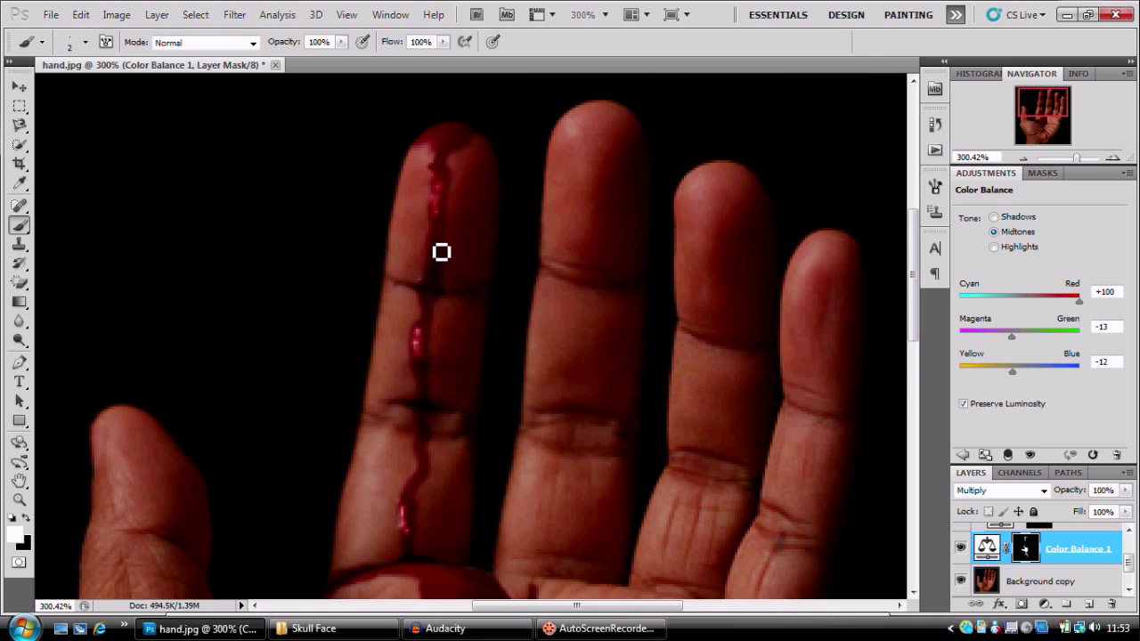
{"action": "left_click", "coordinate": [1010, 579]}
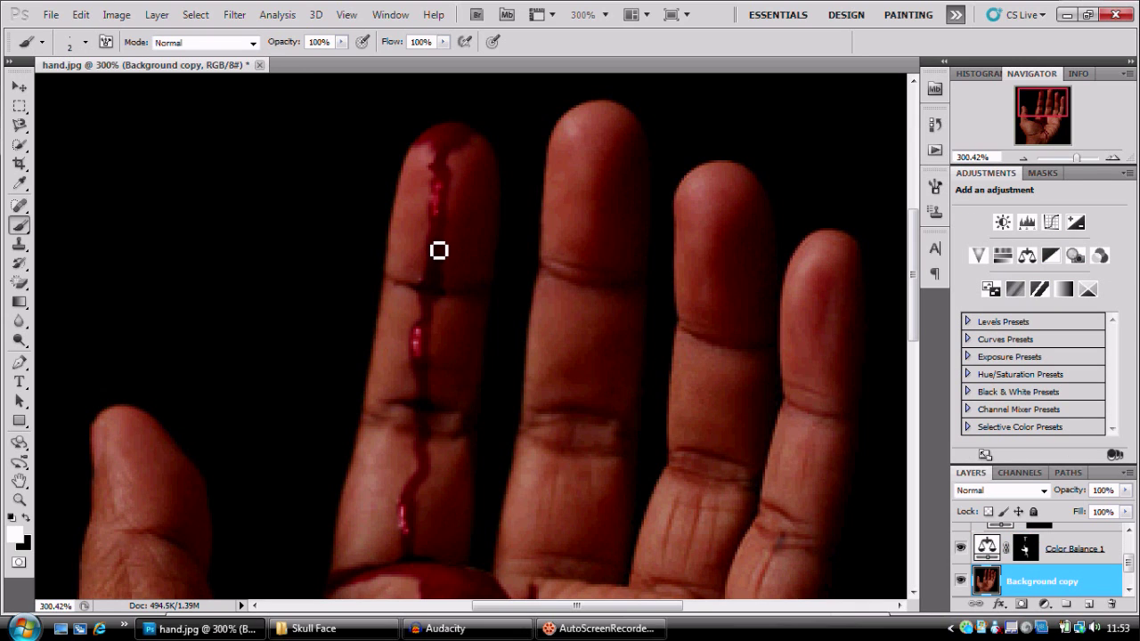
{"action": "left_click_drag", "start_coordinate": [430, 239], "coordinate": [429, 264]}
{"action": "key", "text": "ctrl+z"}
{"action": "left_click_drag", "start_coordinate": [293, 45], "coordinate": [251, 49]}
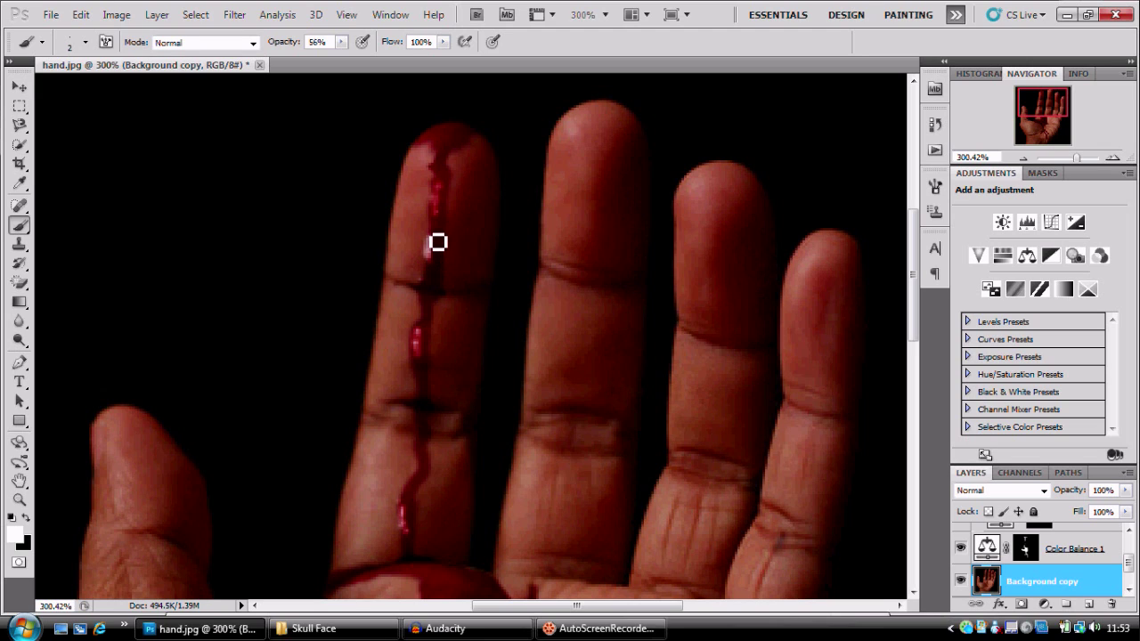
{"action": "left_click_drag", "start_coordinate": [1075, 156], "coordinate": [1073, 157]}
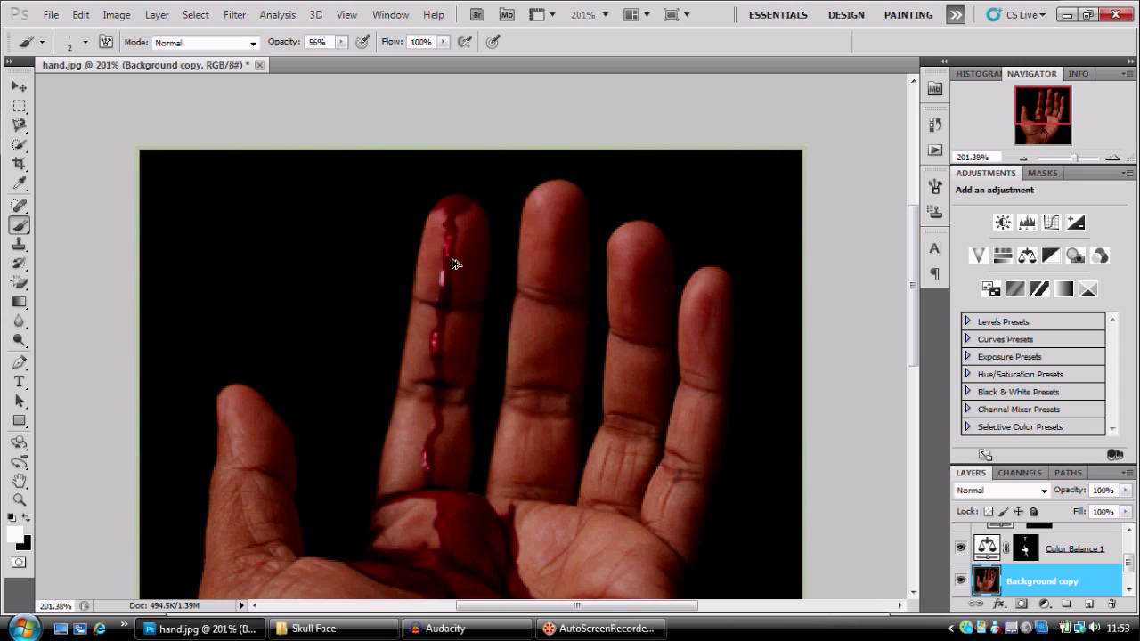
- Undo the new highlight and try a fainter one at 30% opacity on the Background copy, undoing that stroke too
{"action": "key", "text": "alt+bracketright"}
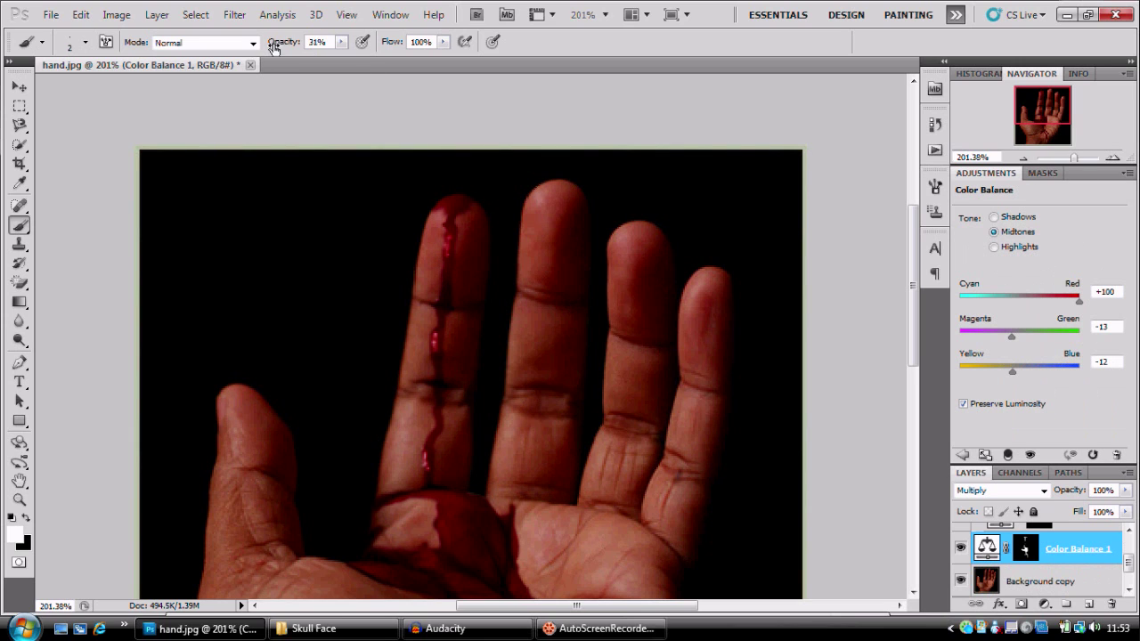
{"action": "left_click", "coordinate": [443, 267]}
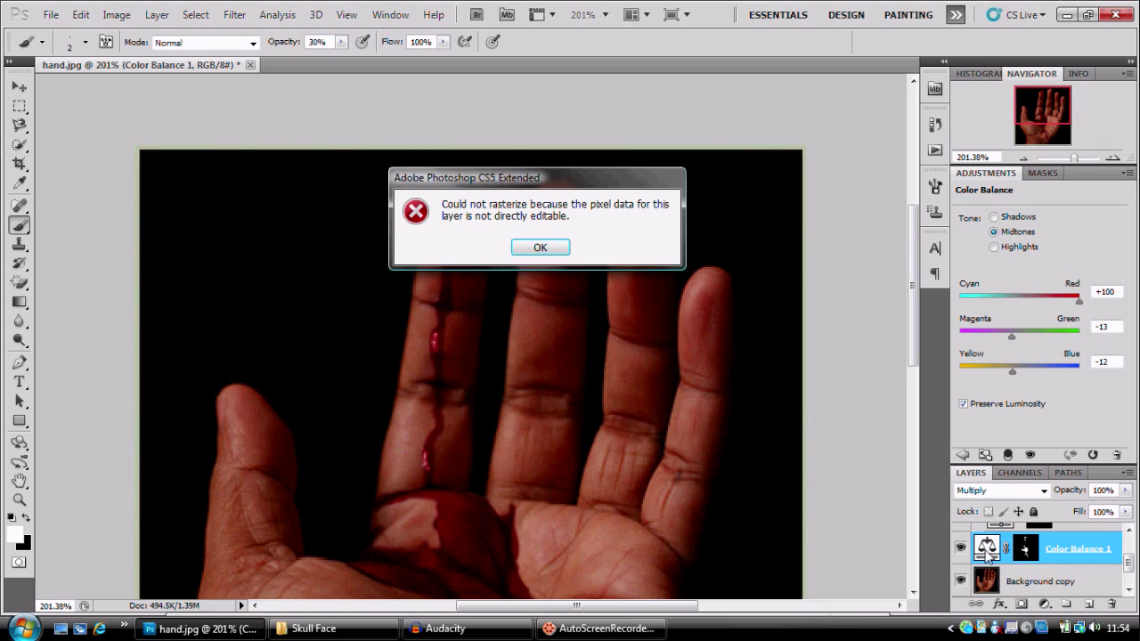
{"action": "left_click", "coordinate": [528, 246]}
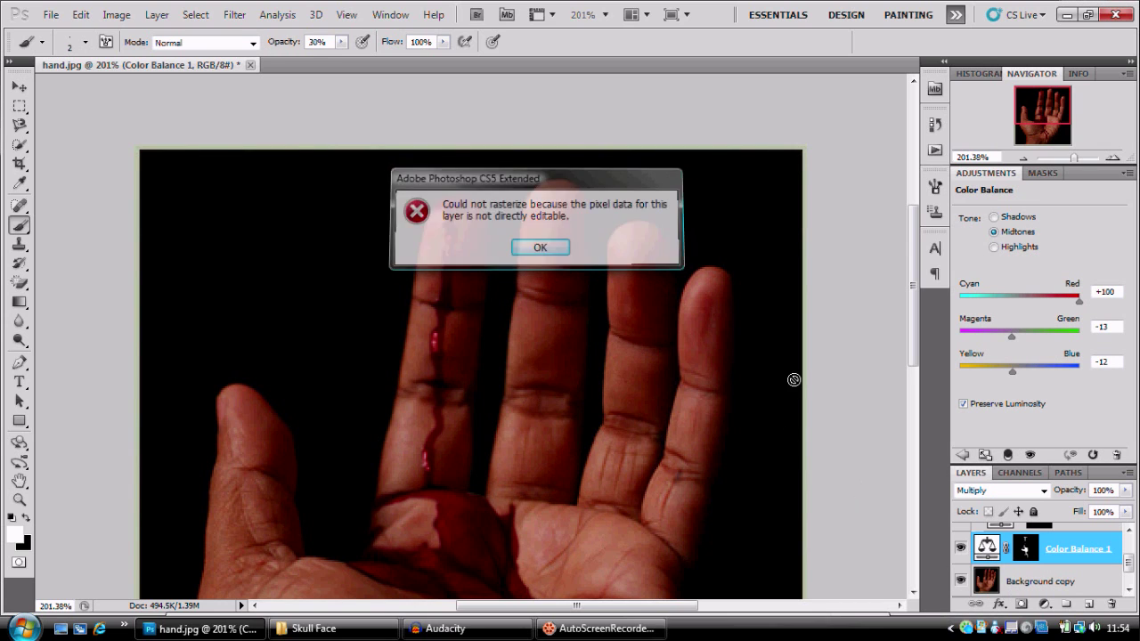
{"action": "key", "text": "alt+bracketleft"}
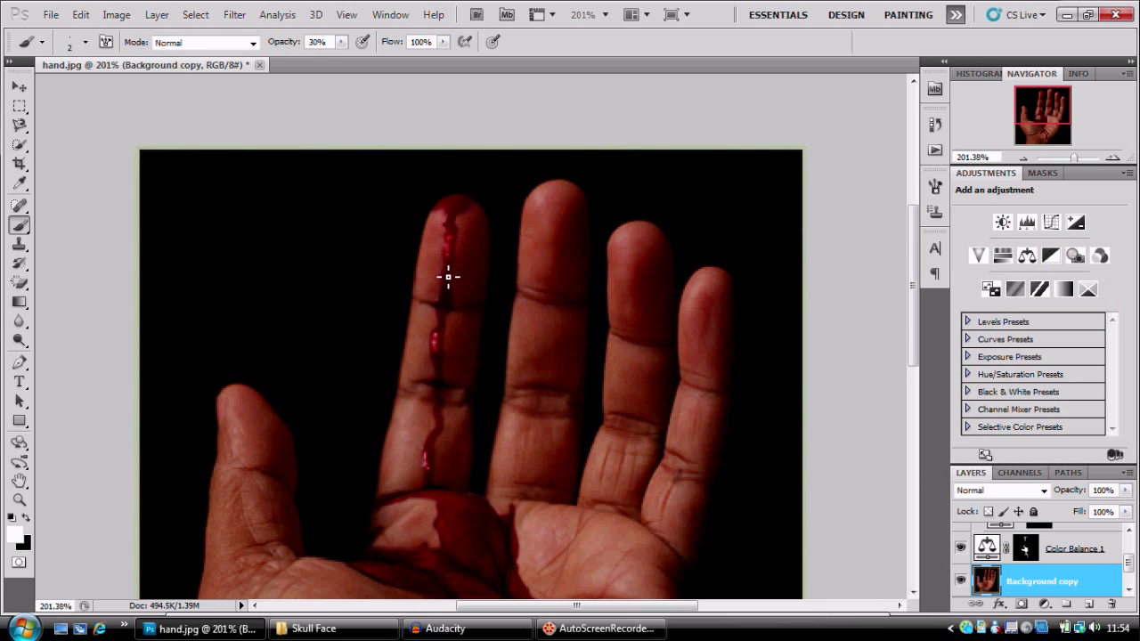
{"action": "left_click_drag", "start_coordinate": [447, 277], "coordinate": [449, 284]}
{"action": "key", "text": "ctrl+z"}
{"action": "left_click", "coordinate": [1024, 157]}
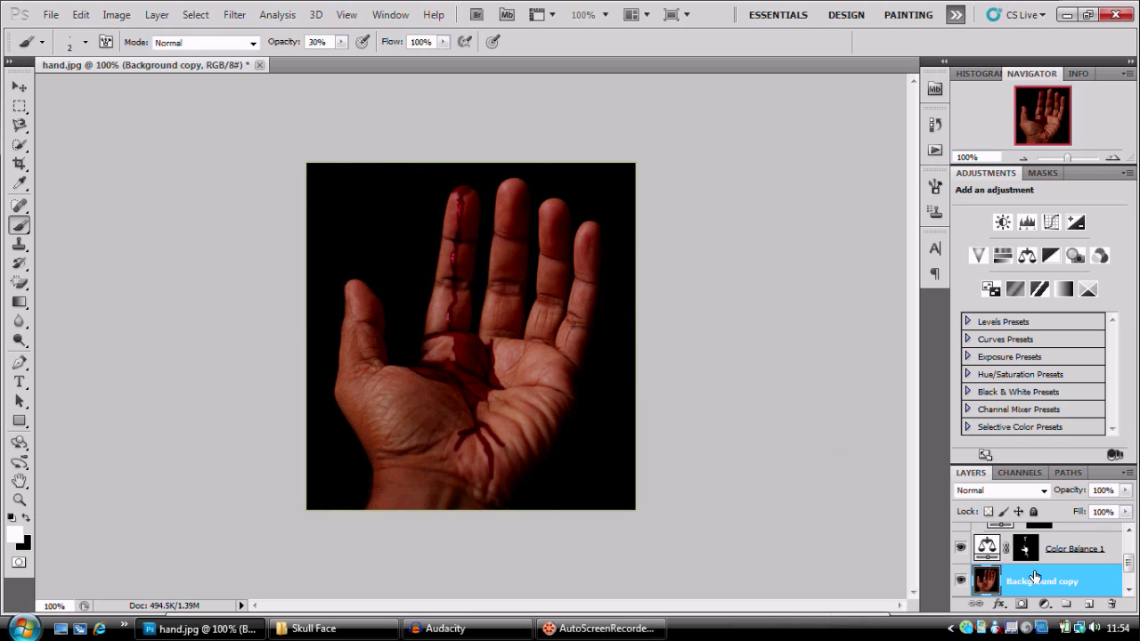
- Darken the blood in the palm creases by painting white on the Curves 2 mask with a 12 px brush, raising the opacity to 100%
{"action": "scroll", "coordinate": [1033, 577], "scroll_direction": "up", "scroll_amount": 2}
{"action": "left_click", "coordinate": [1045, 542]}
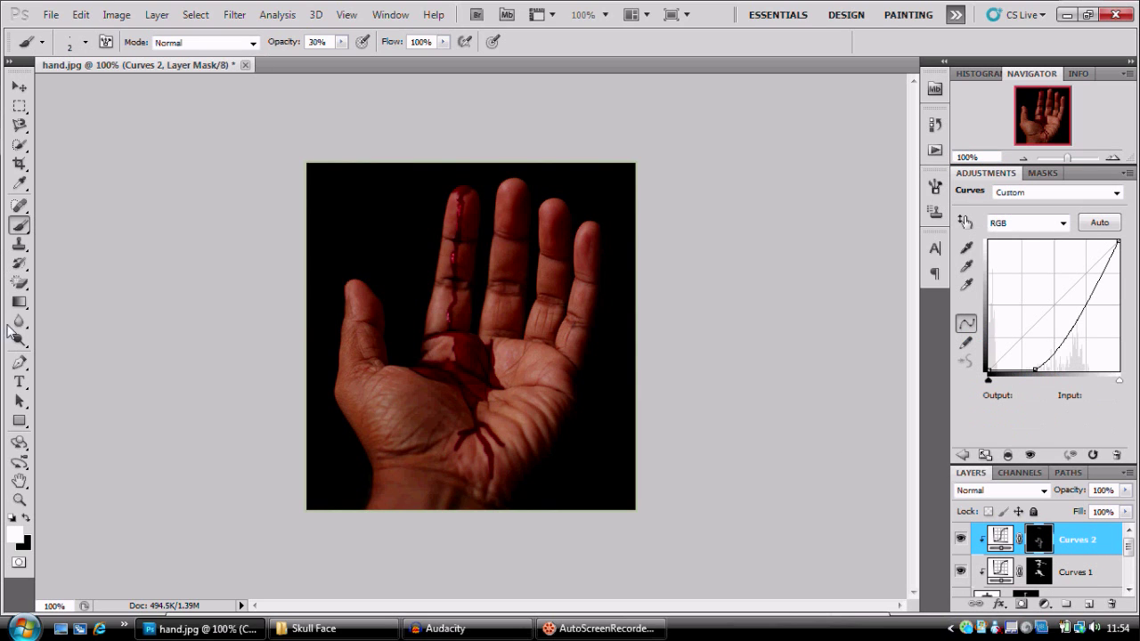
{"action": "right_click", "coordinate": [471, 393]}
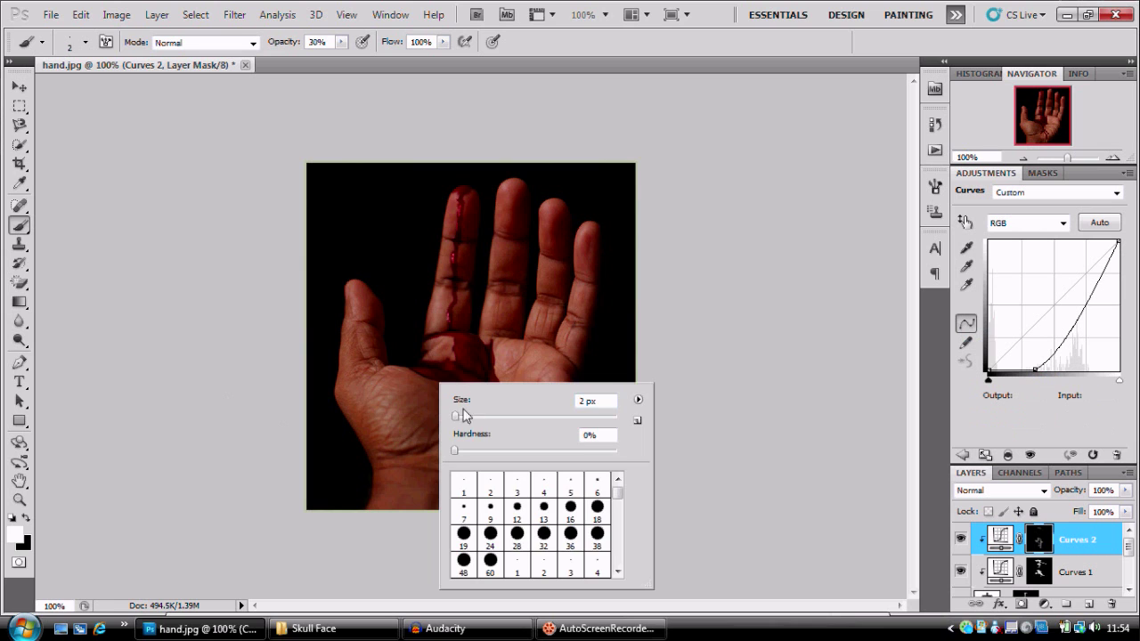
{"action": "left_click_drag", "start_coordinate": [455, 414], "coordinate": [463, 415]}
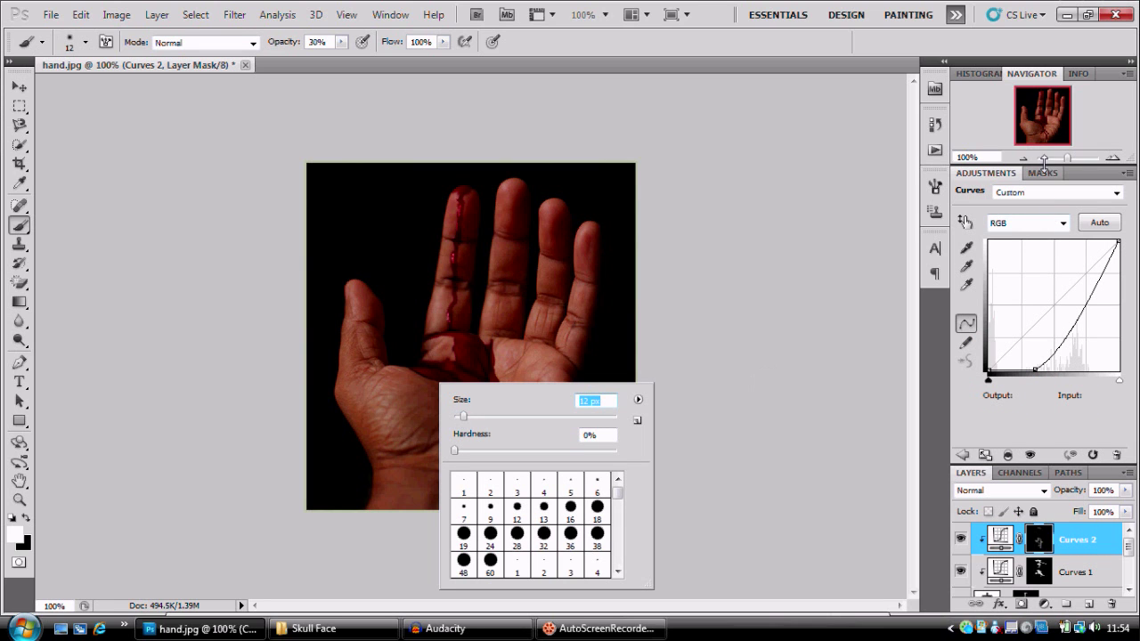
{"action": "left_click", "coordinate": [1113, 157]}
{"action": "left_click", "coordinate": [1113, 158]}
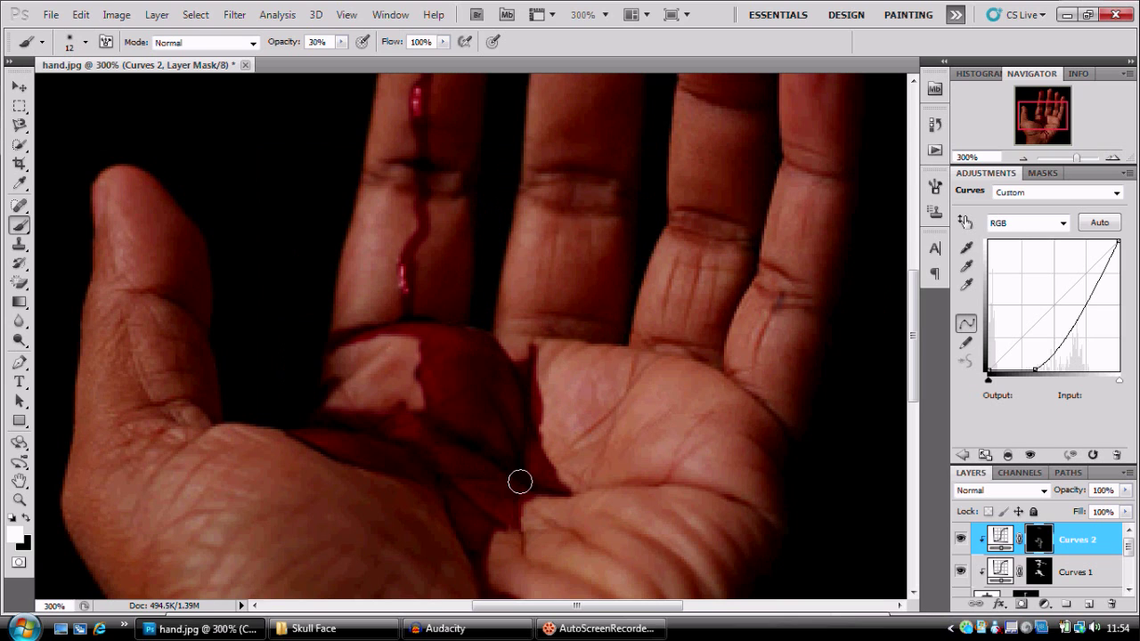
{"action": "left_click_drag", "start_coordinate": [512, 479], "coordinate": [507, 467]}
{"action": "right_click", "coordinate": [485, 453]}
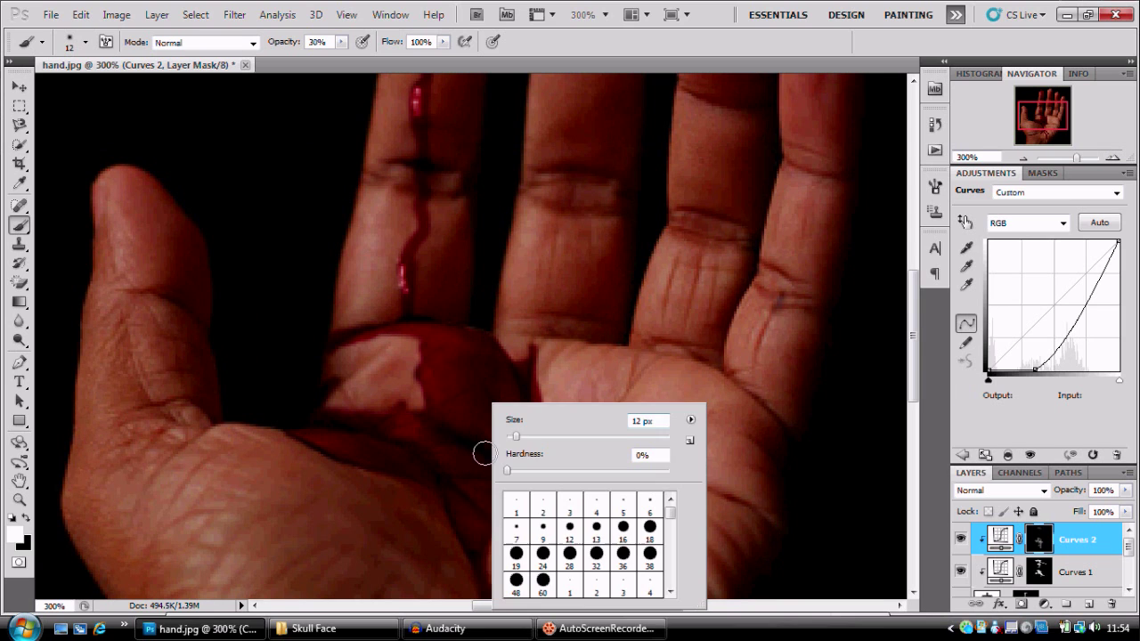
{"action": "left_click_drag", "start_coordinate": [285, 43], "coordinate": [355, 42]}
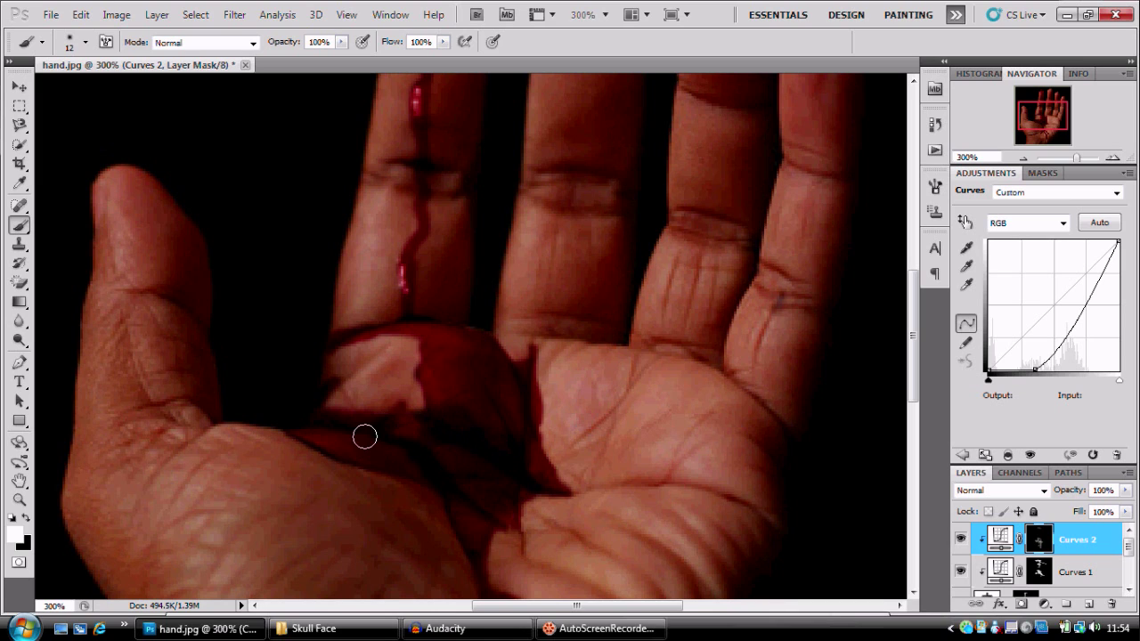
{"action": "left_click", "coordinate": [1021, 159]}
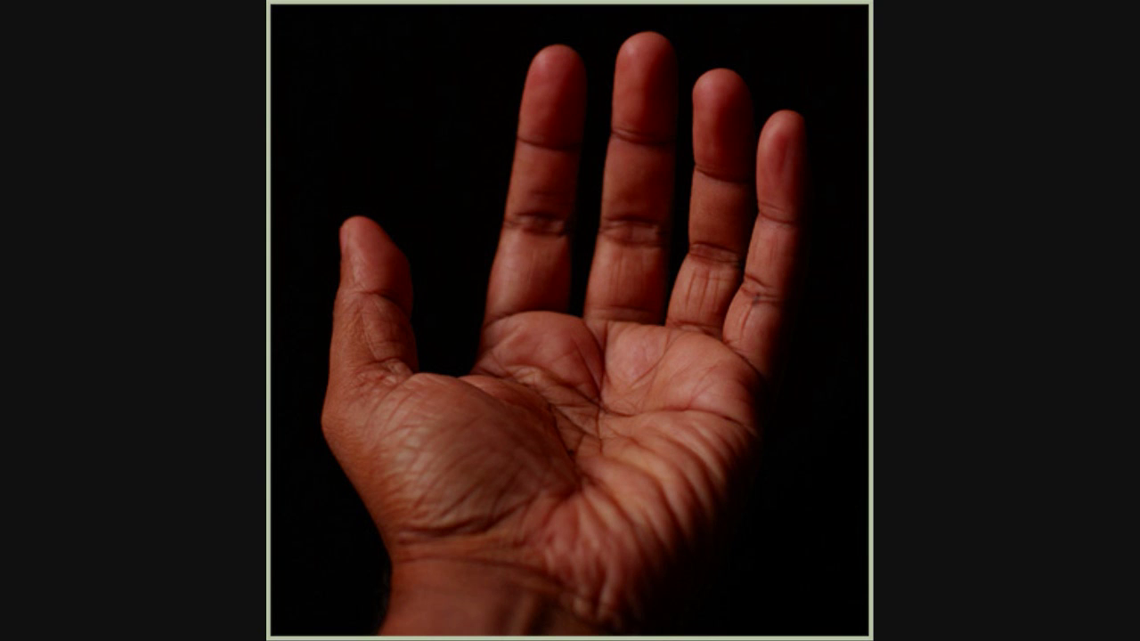